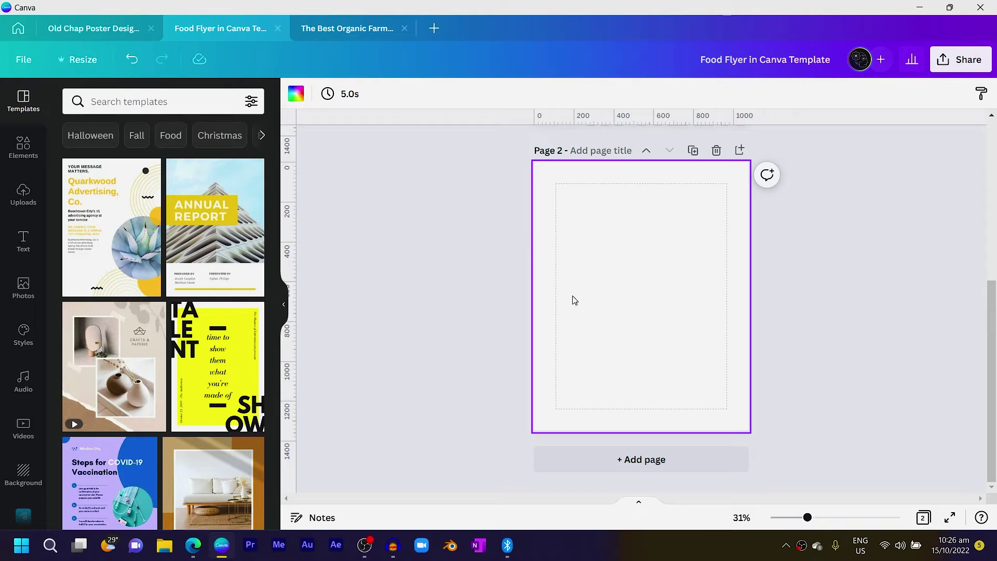
Add a yellow square with R, move it to the top-left corner, and narrow it into a tall strip
{"action": "key", "text": "r"}
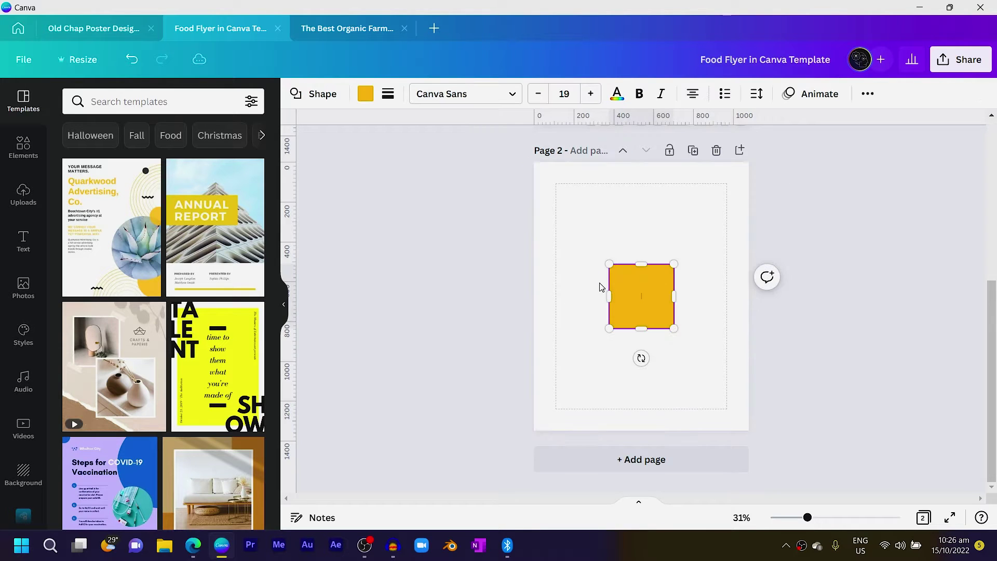
{"action": "left_click_drag", "start_coordinate": [646, 315], "coordinate": [572, 218]}
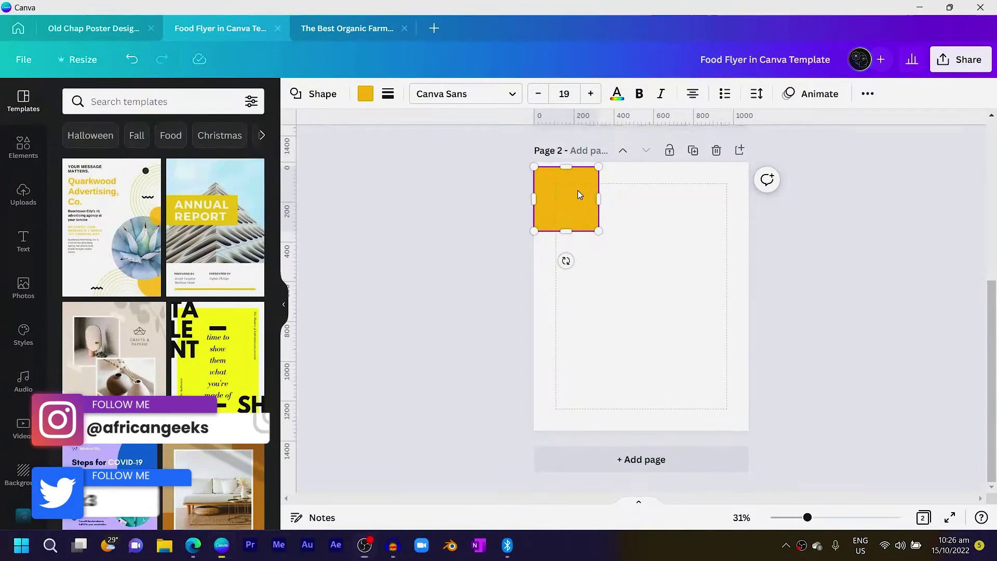
{"action": "left_click_drag", "start_coordinate": [577, 194], "coordinate": [549, 363]}
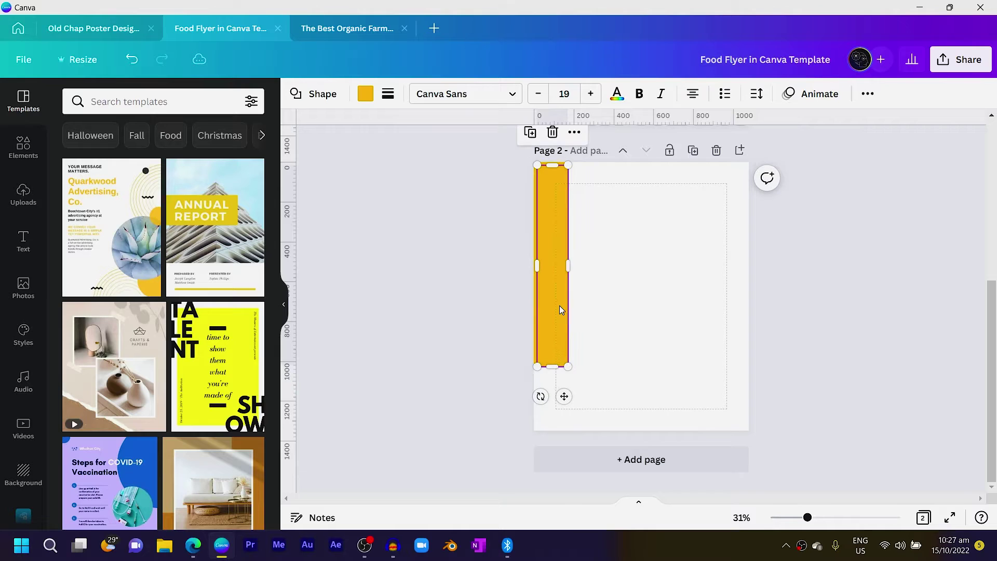
Copy the yellow strip beside itself and duplicate it with Ctrl+D across the page width
{"action": "left_click_drag", "start_coordinate": [559, 305], "coordinate": [589, 306]}
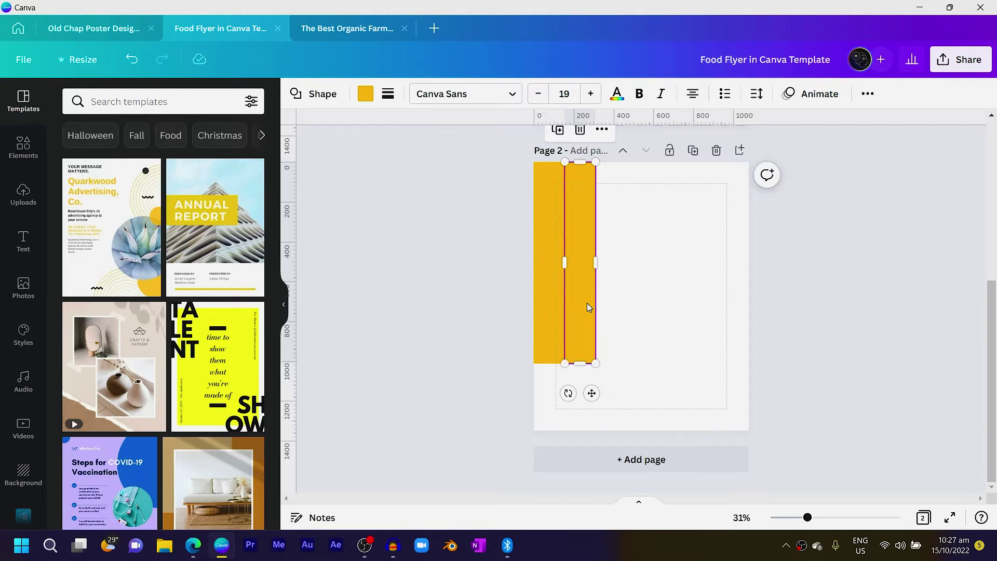
{"action": "key", "text": "ctrl+d"}
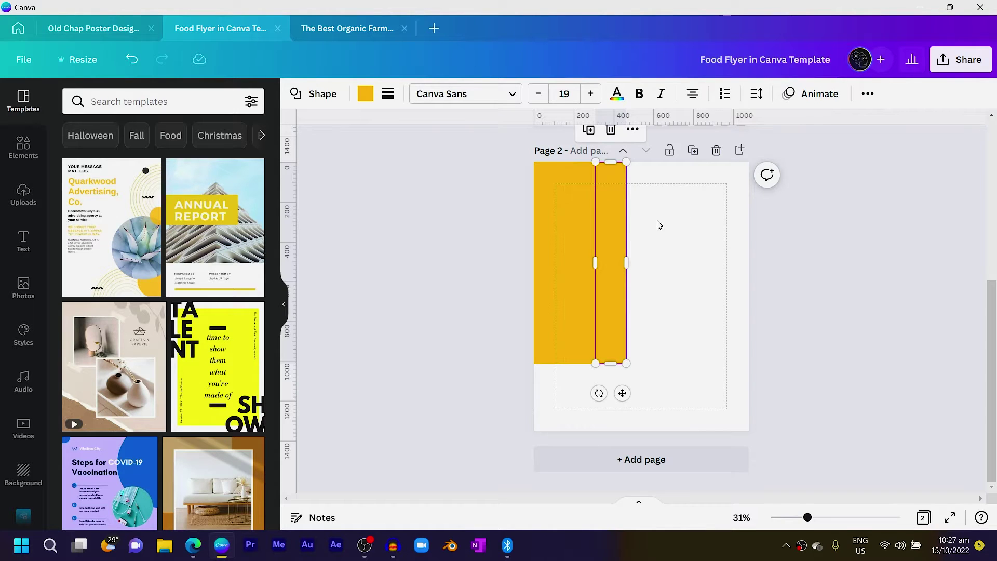
{"action": "key", "text": "ctrl+d"}
{"action": "key", "text": "ctrl+d"}
{"action": "key", "text": "ctrl+d"}
{"action": "key", "text": "ctrl+d"}
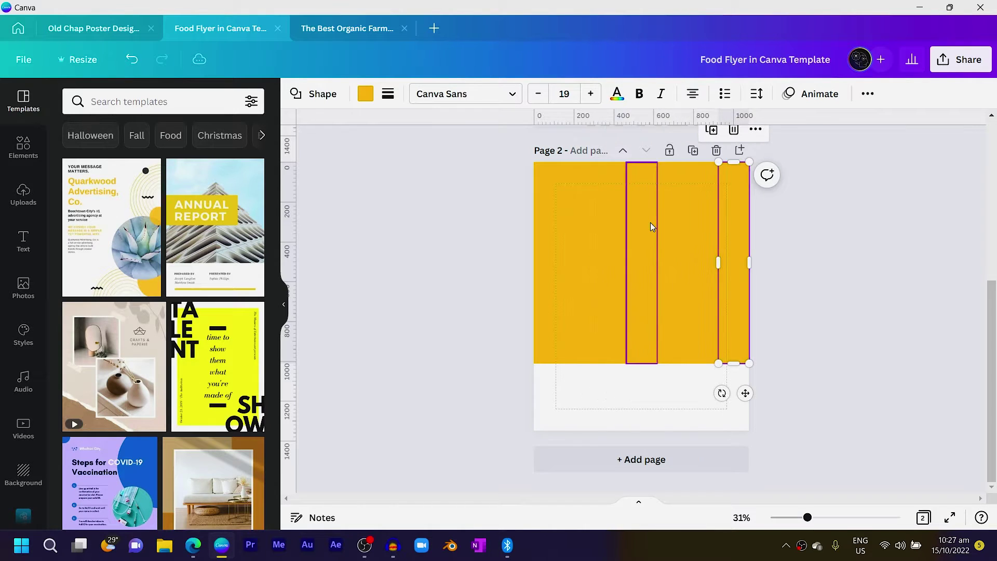
{"action": "left_click", "coordinate": [876, 289]}
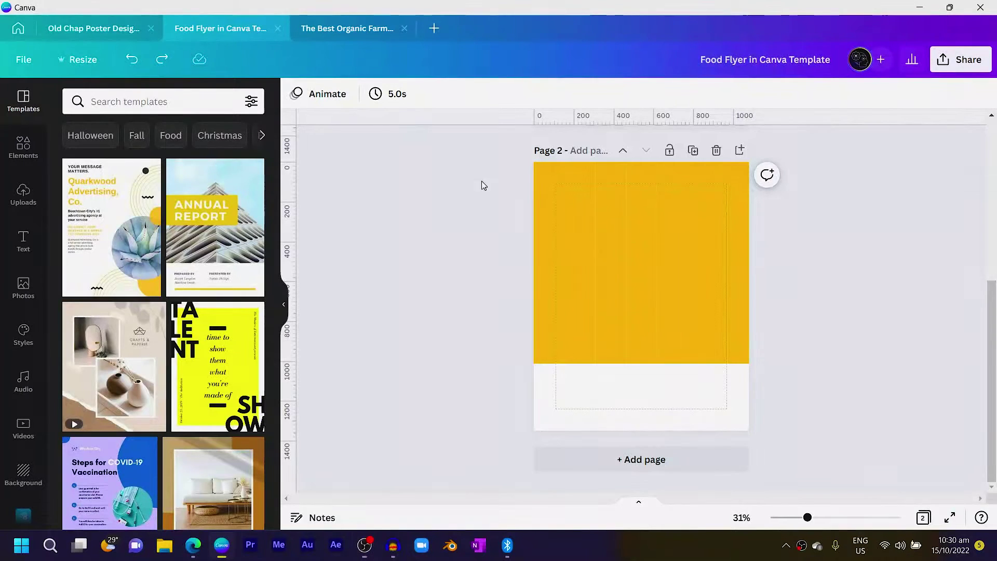
Colour the leftmost strip orange-yellow
{"action": "left_click", "coordinate": [554, 198]}
{"action": "left_click", "coordinate": [366, 94]}
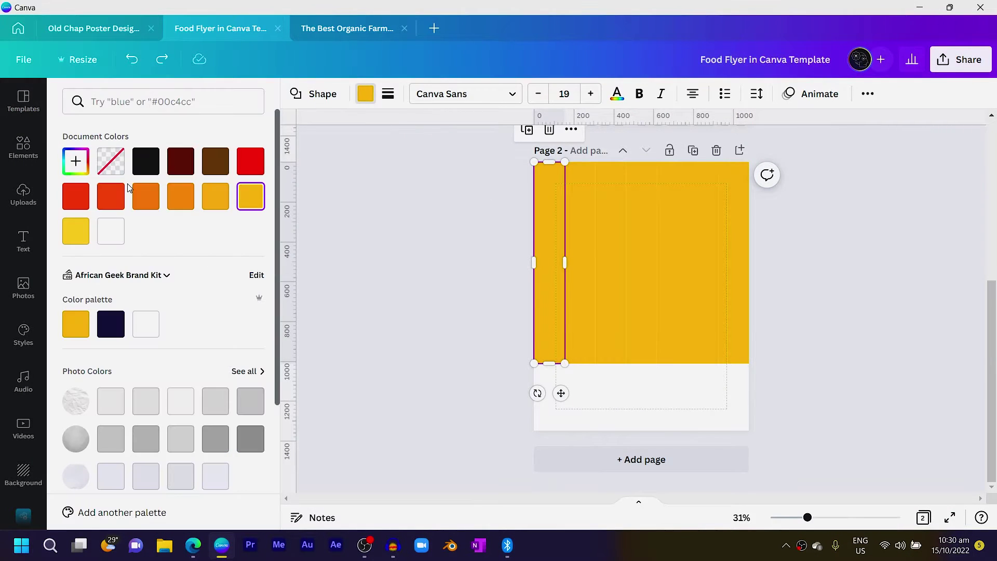
{"action": "left_click", "coordinate": [76, 161]}
{"action": "left_click", "coordinate": [168, 179]}
{"action": "left_click", "coordinate": [204, 201]}
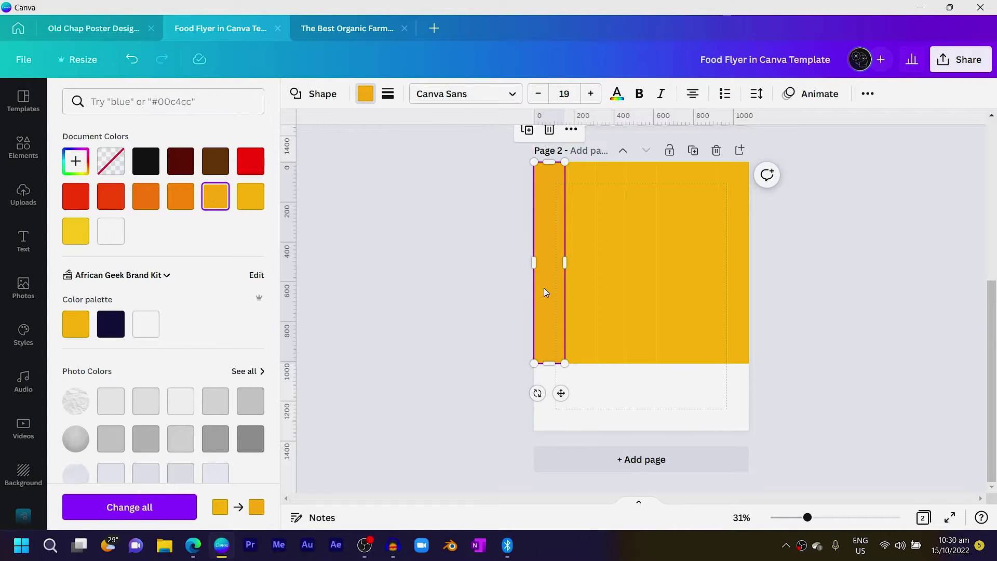
Colour the second strip orange-yellow, with its hue shifted slightly toward orange
{"action": "left_click", "coordinate": [586, 266]}
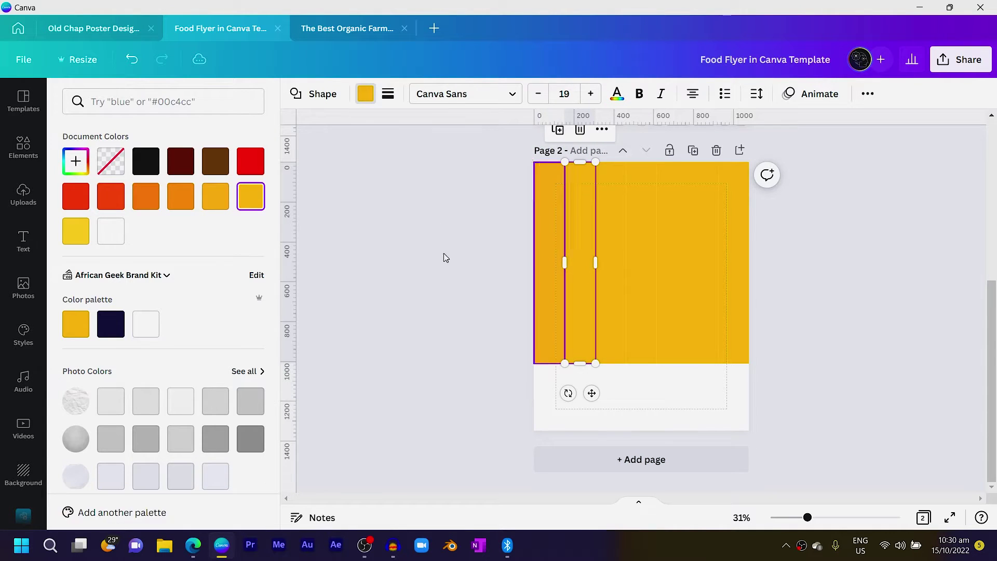
{"action": "left_click", "coordinate": [215, 202]}
{"action": "left_click", "coordinate": [76, 161]}
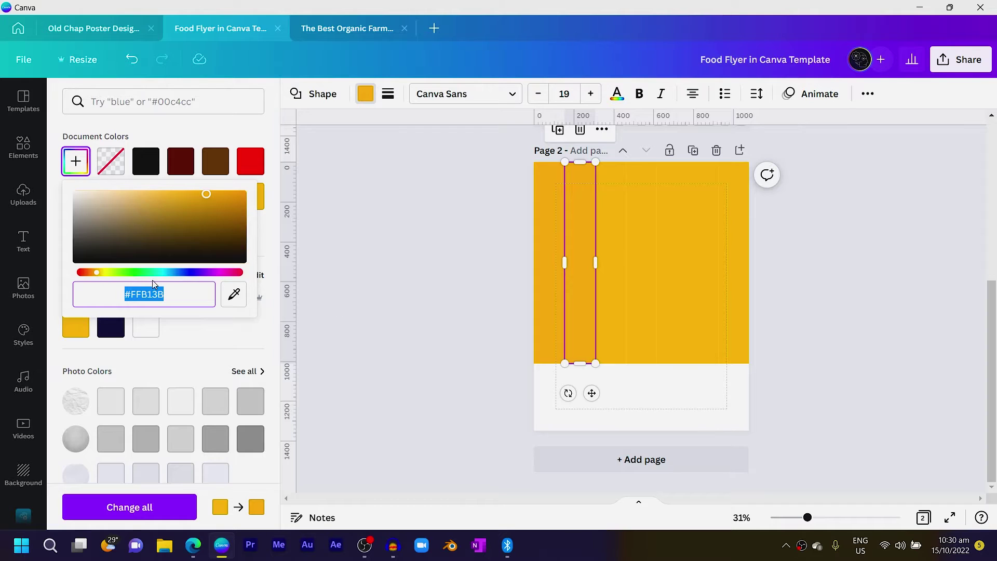
{"action": "left_click_drag", "start_coordinate": [96, 275], "coordinate": [96, 279]}
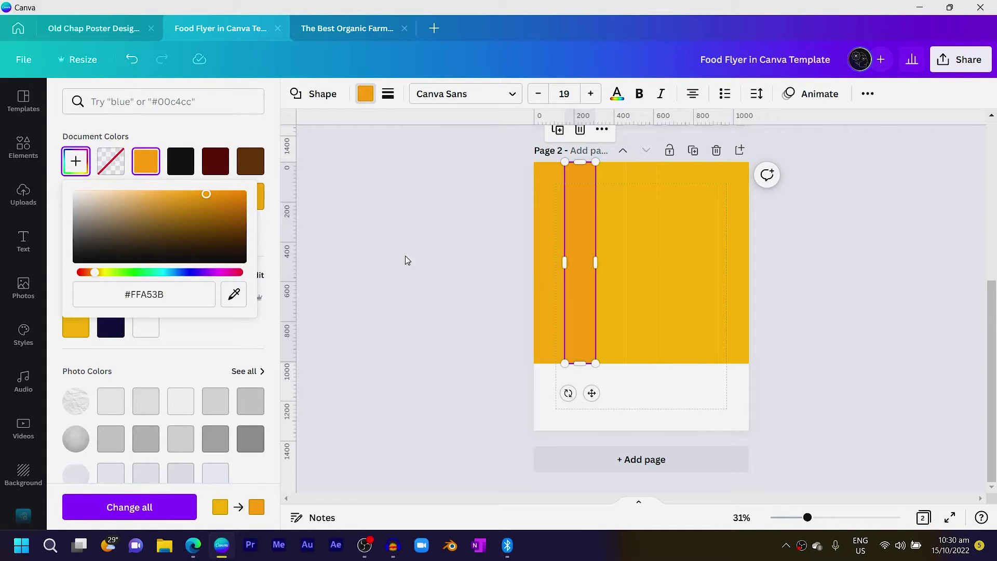
{"action": "left_click", "coordinate": [496, 252]}
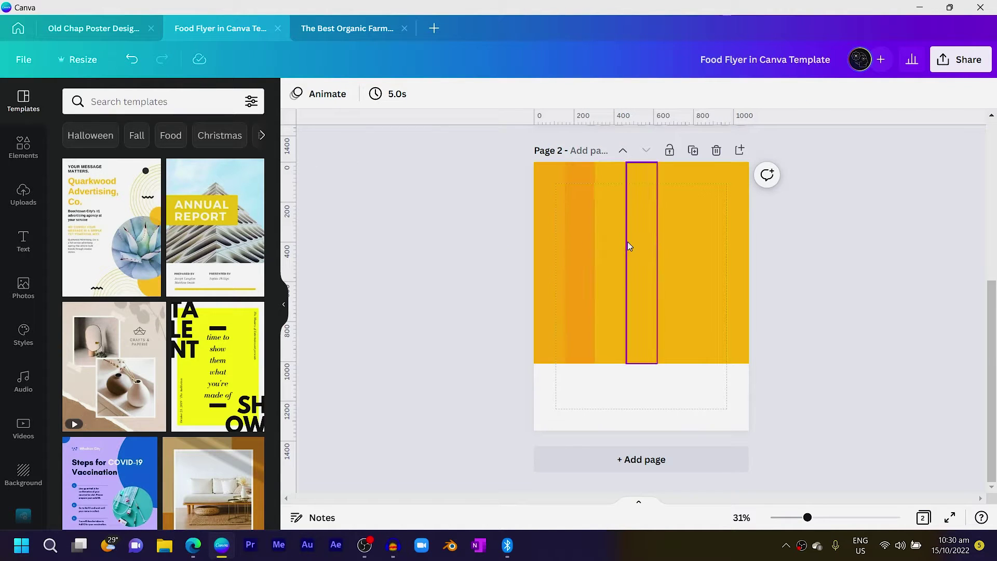
Colour the third strip a lighter orange and fine-tune its hue
{"action": "left_click", "coordinate": [606, 240]}
{"action": "left_click", "coordinate": [365, 95]}
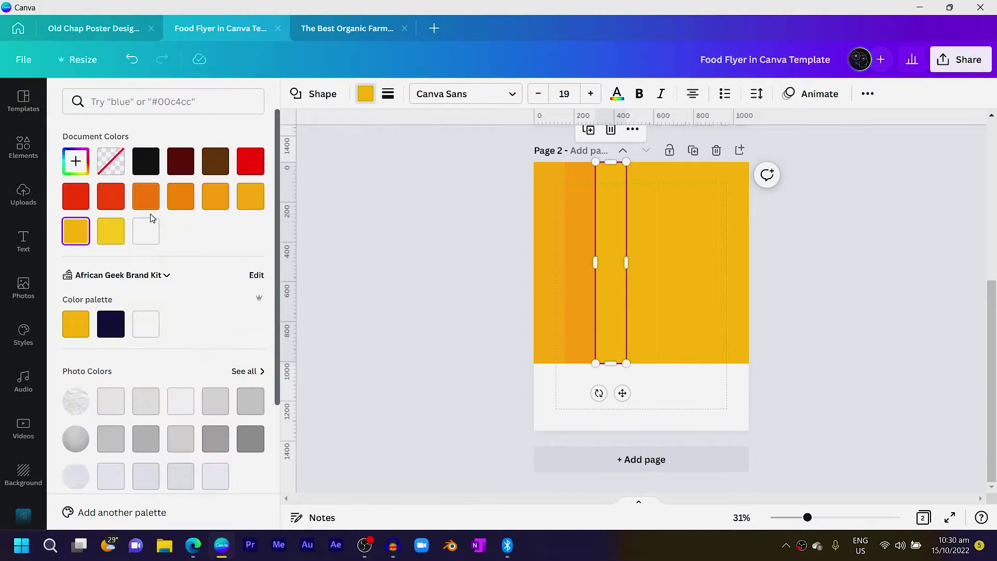
{"action": "left_click", "coordinate": [181, 197]}
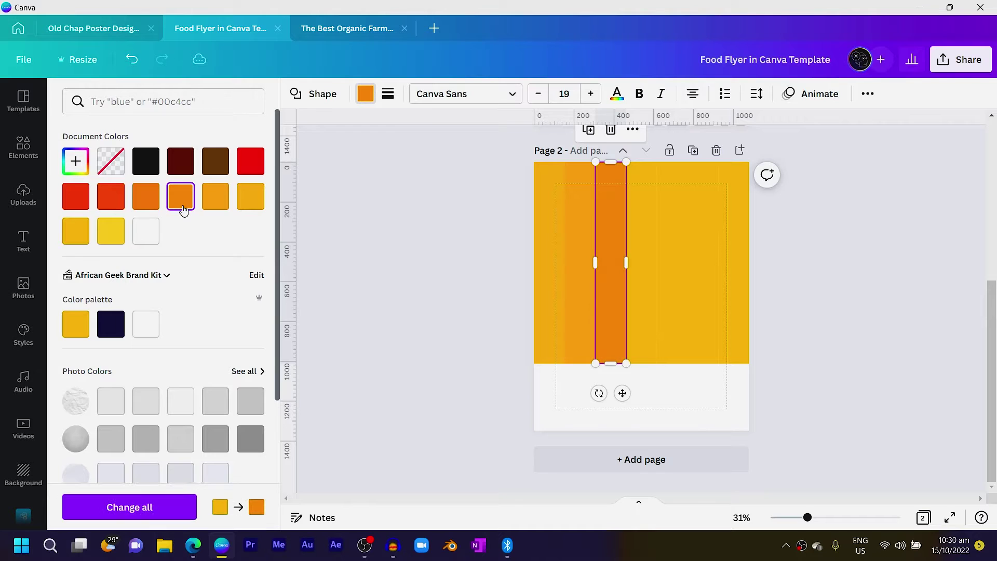
{"action": "left_click", "coordinate": [211, 201]}
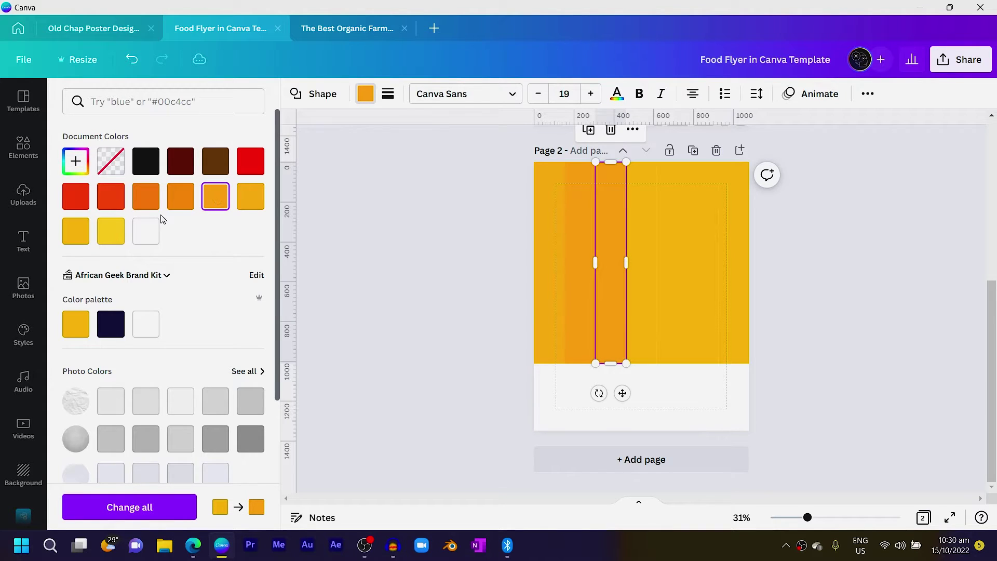
{"action": "left_click", "coordinate": [76, 161]}
{"action": "left_click_drag", "start_coordinate": [110, 275], "coordinate": [89, 276]}
Colour the fourth strip orange, shifted toward a deeper red-orange
{"action": "left_click", "coordinate": [333, 325]}
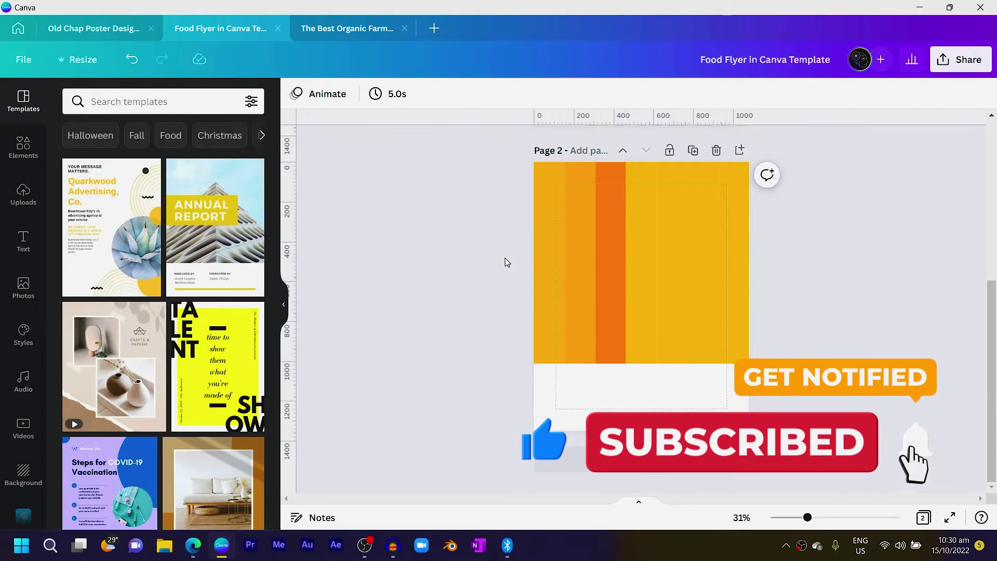
{"action": "left_click", "coordinate": [648, 222]}
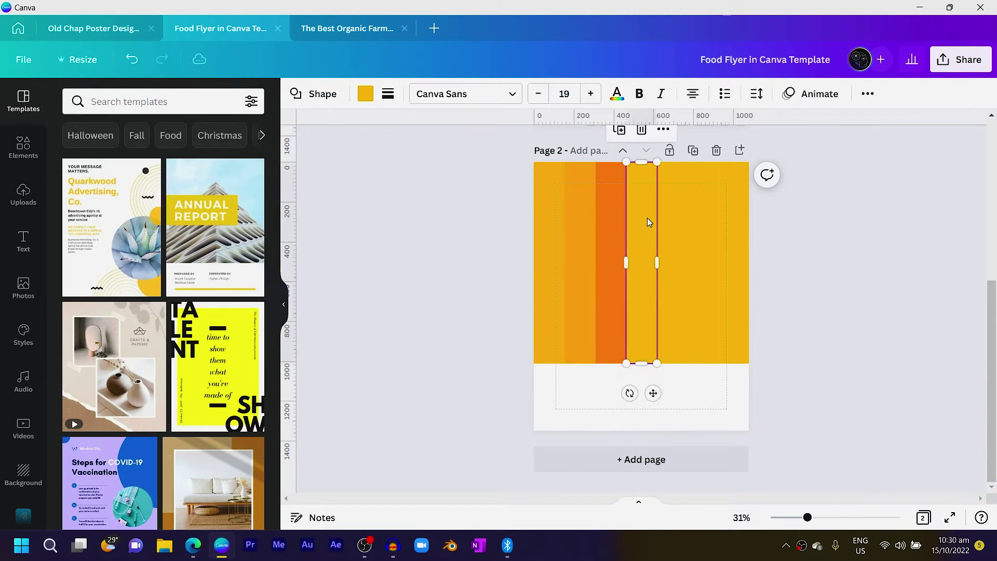
{"action": "left_click", "coordinate": [366, 95]}
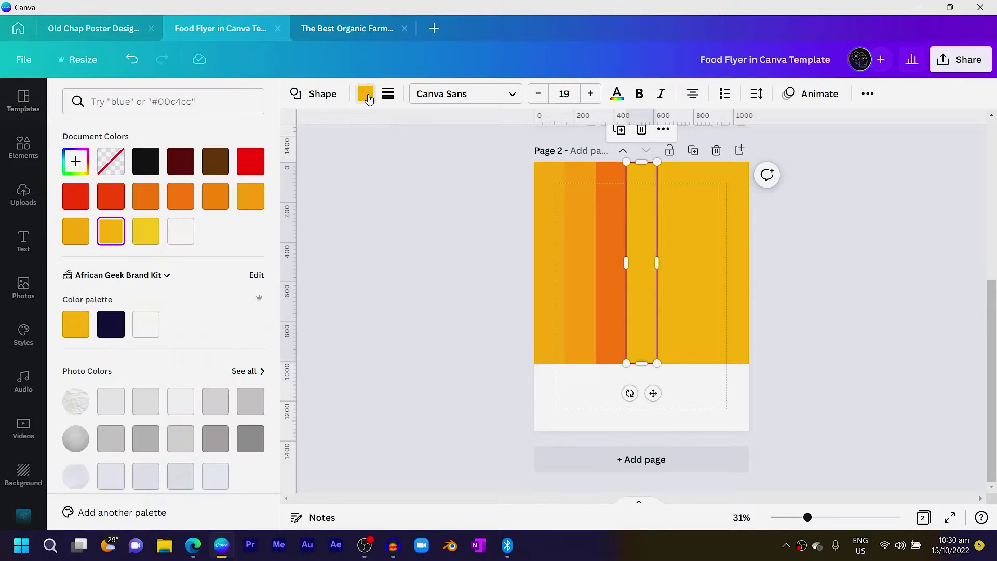
{"action": "left_click", "coordinate": [145, 196]}
{"action": "left_click", "coordinate": [76, 161]}
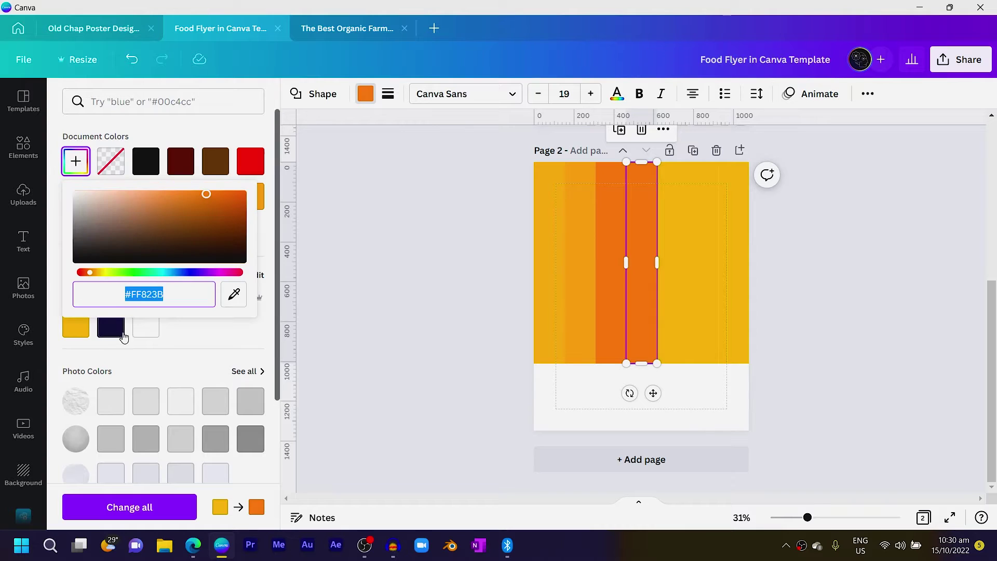
{"action": "left_click_drag", "start_coordinate": [90, 272], "coordinate": [86, 273]}
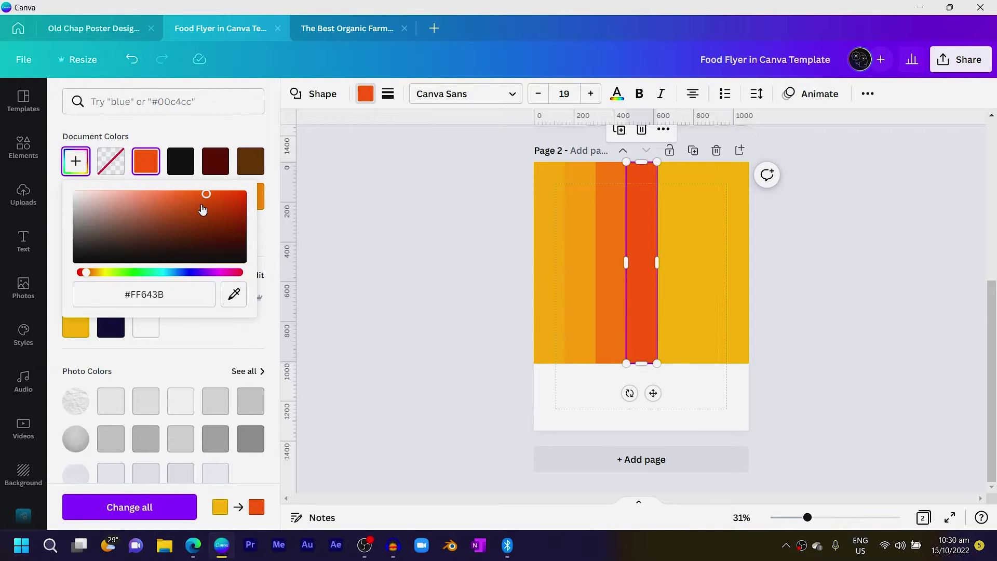
{"action": "left_click_drag", "start_coordinate": [202, 209], "coordinate": [218, 197]}
{"action": "left_click", "coordinate": [561, 252]}
Set the fifth strip to orange #FF6300 and the sixth to a darker orange
{"action": "left_click", "coordinate": [673, 234]}
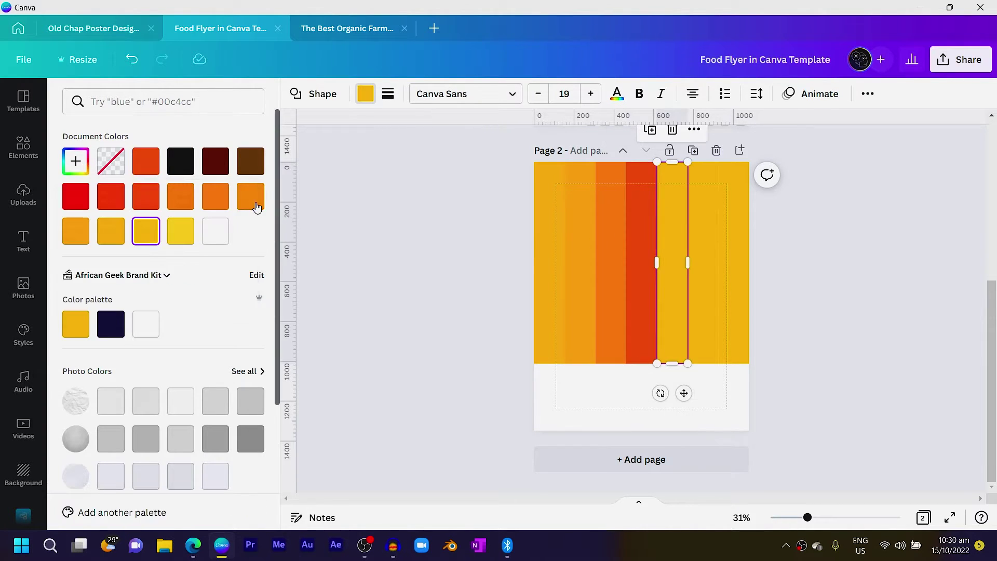
{"action": "left_click", "coordinate": [82, 161]}
{"action": "left_click", "coordinate": [92, 273]}
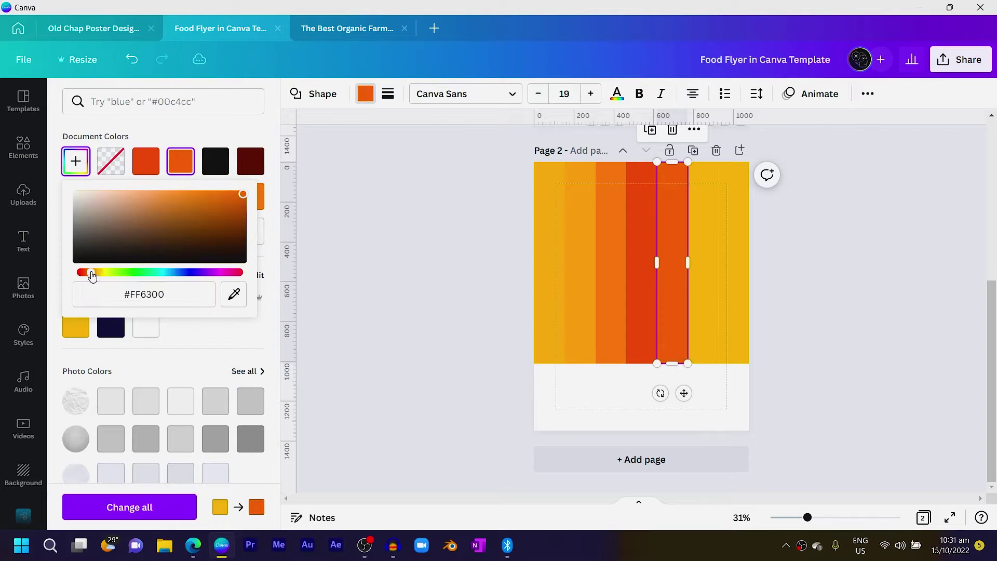
{"action": "left_click", "coordinate": [704, 233]}
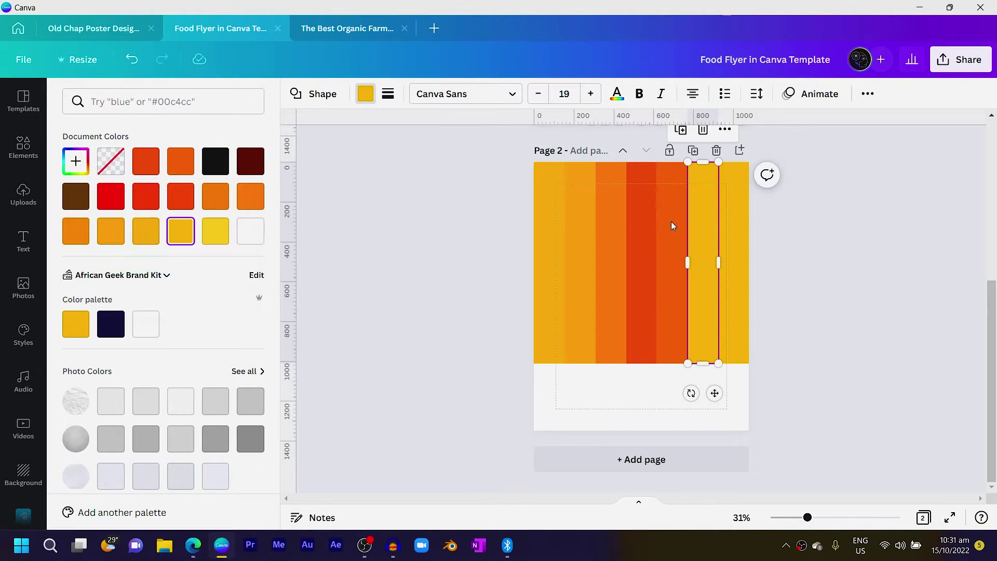
{"action": "left_click", "coordinate": [184, 169]}
{"action": "left_click", "coordinate": [78, 162]}
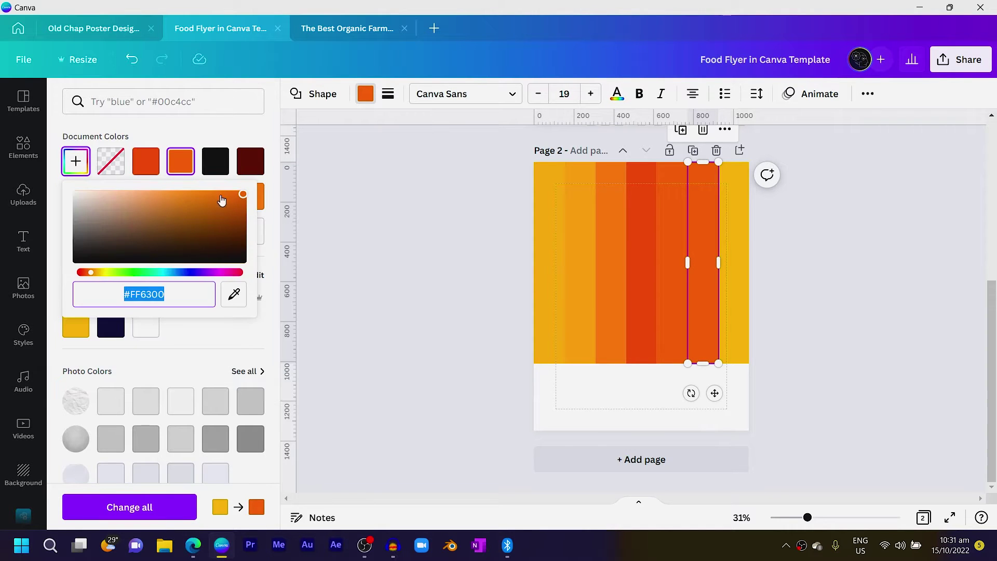
{"action": "left_click", "coordinate": [248, 200]}
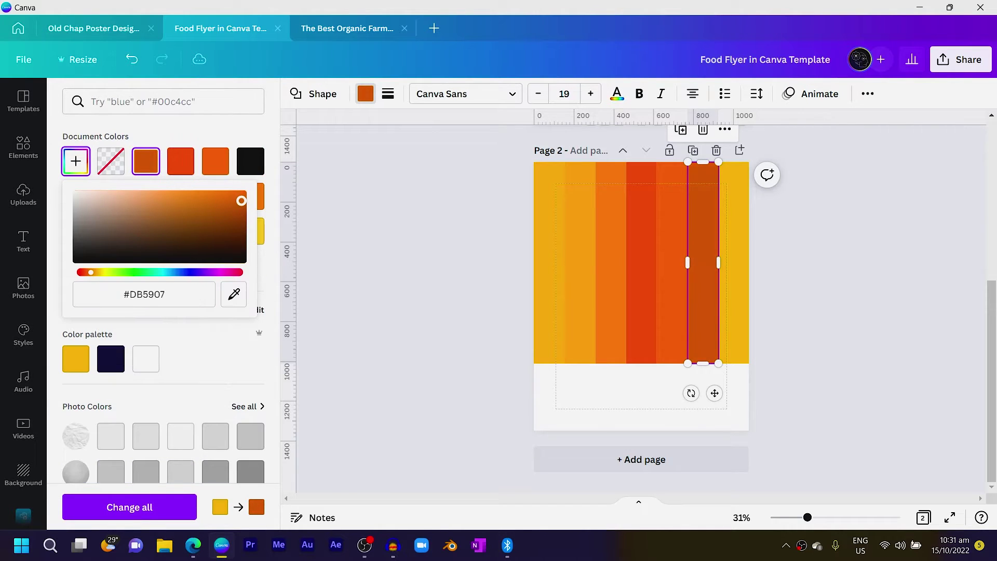
Colour the rightmost strip dark burnt orange to finish the gradient
{"action": "left_click", "coordinate": [740, 217]}
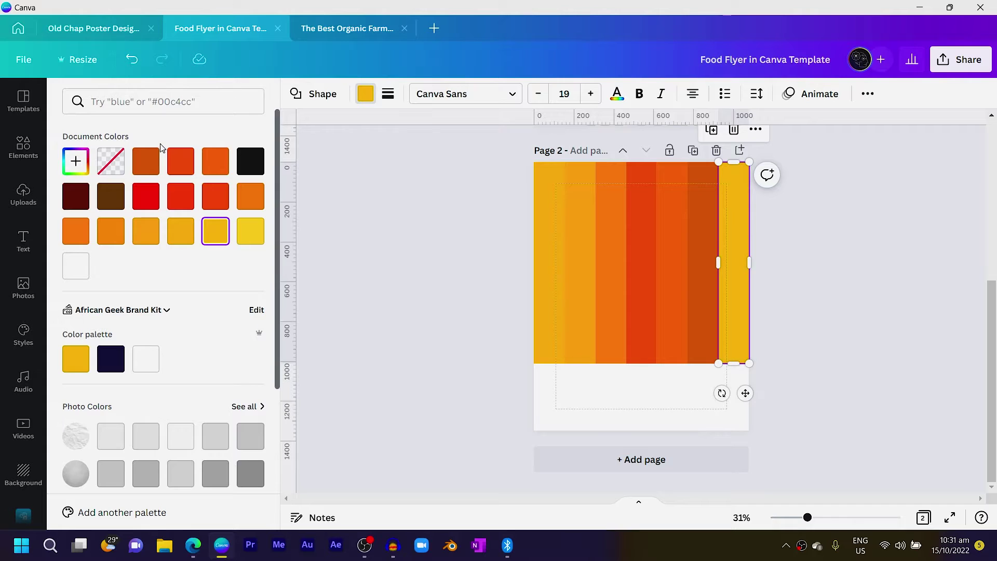
{"action": "left_click", "coordinate": [146, 171]}
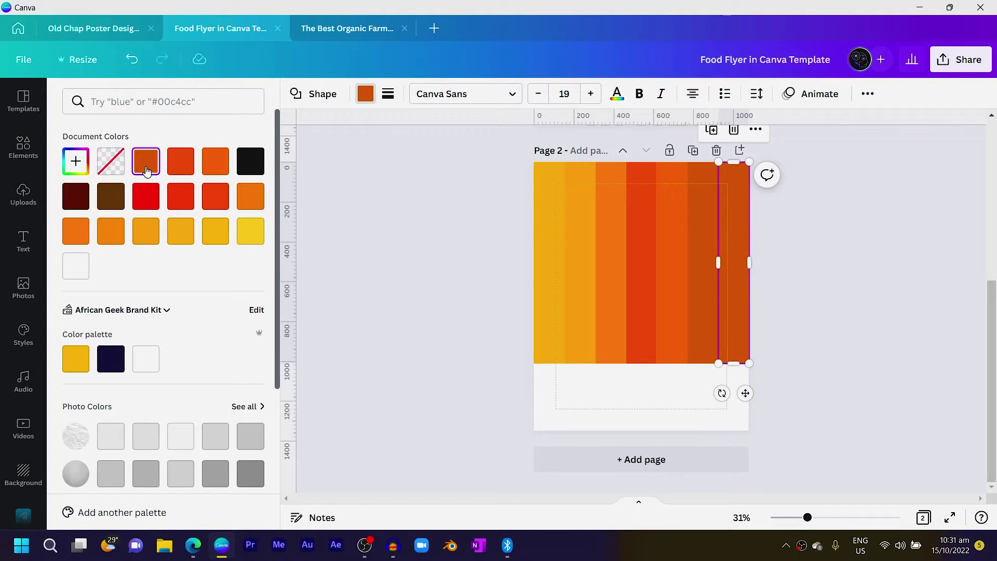
{"action": "left_click", "coordinate": [73, 170]}
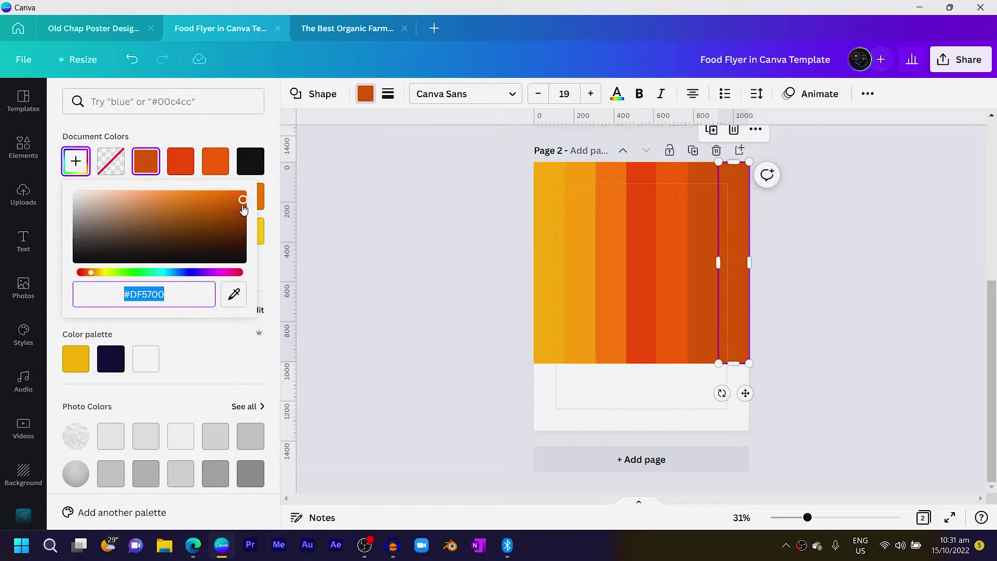
{"action": "left_click", "coordinate": [243, 209]}
{"action": "left_click", "coordinate": [358, 258]}
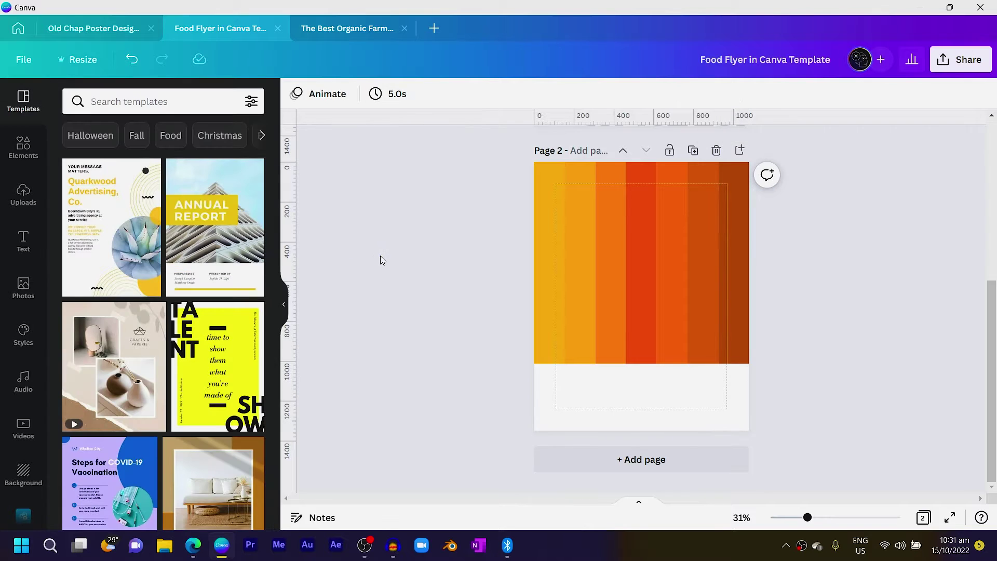
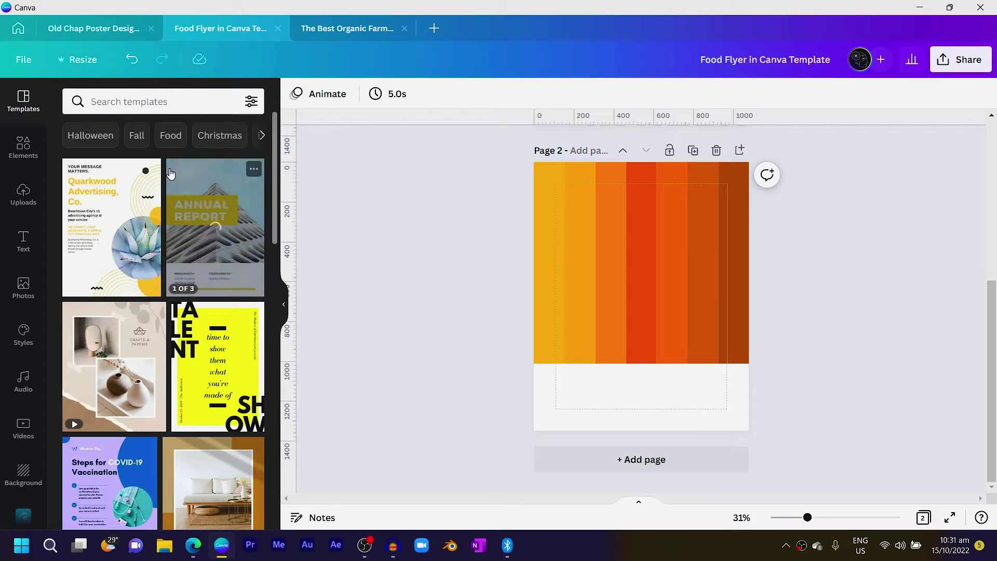
Add the cream torn-paper graphic from a 'paper tear' search and stretch it across the page bottom
{"action": "left_click", "coordinate": [126, 100]}
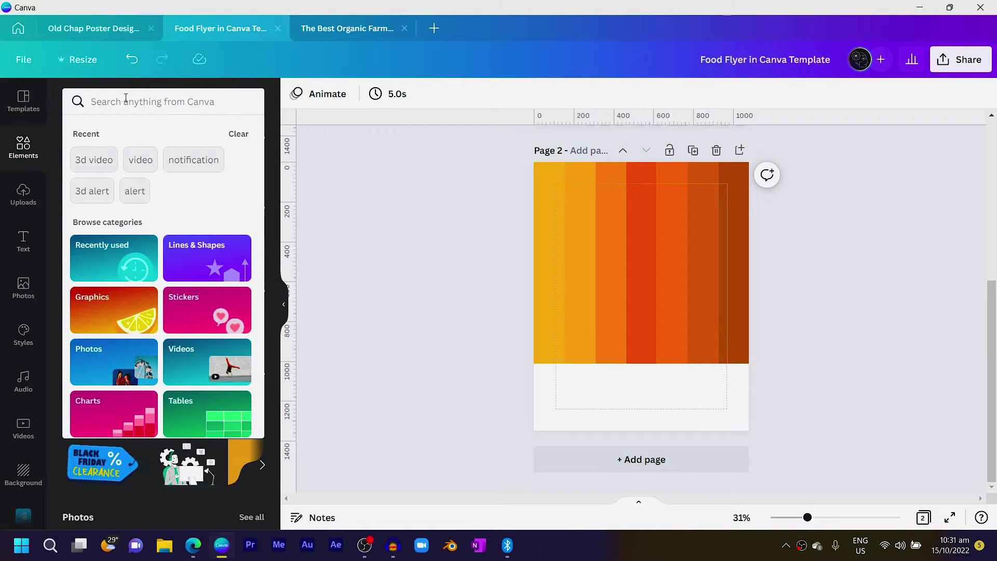
{"action": "type", "text": "paper tear"}
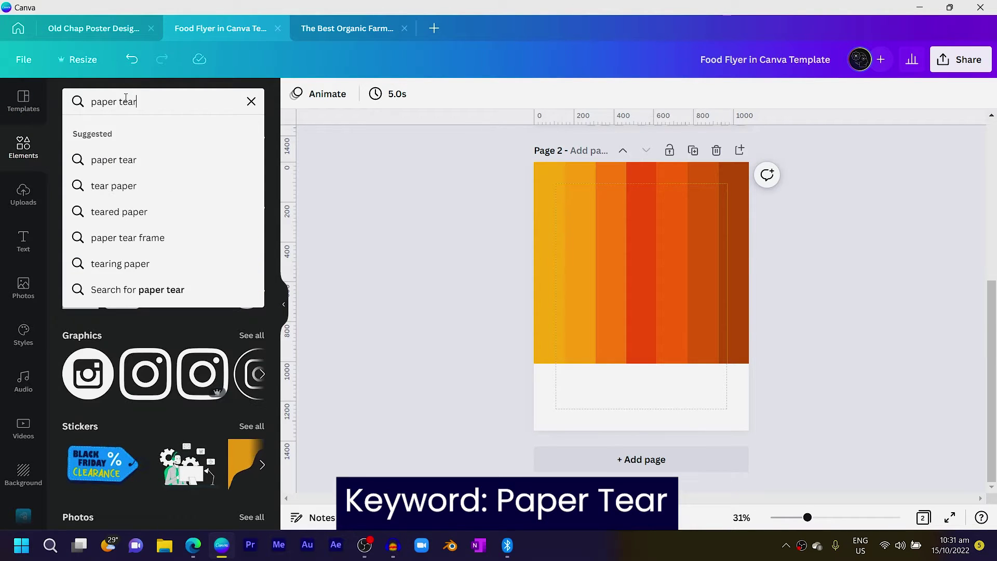
{"action": "key", "text": "Return"}
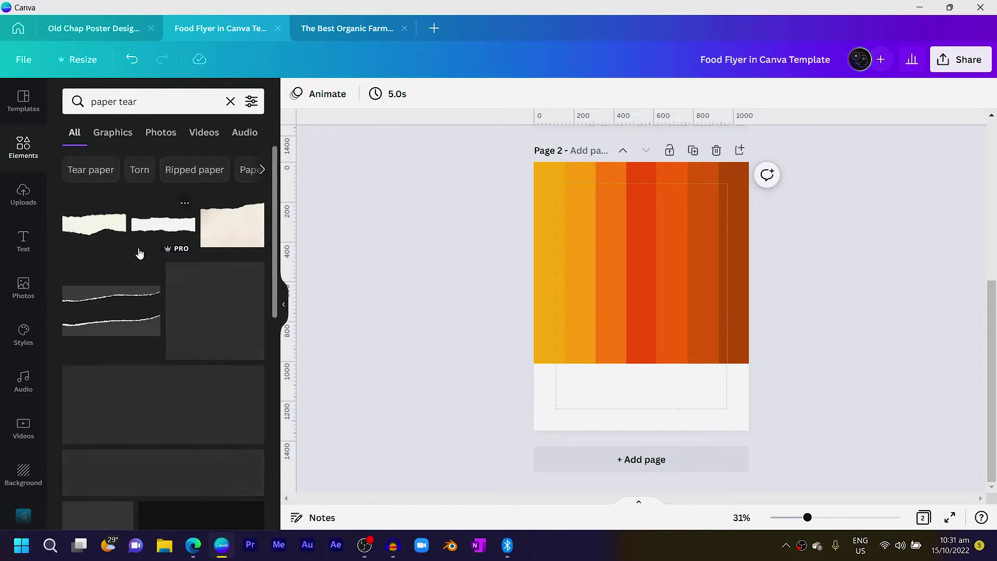
{"action": "left_click", "coordinate": [211, 248]}
{"action": "left_click_drag", "start_coordinate": [649, 315], "coordinate": [622, 408]}
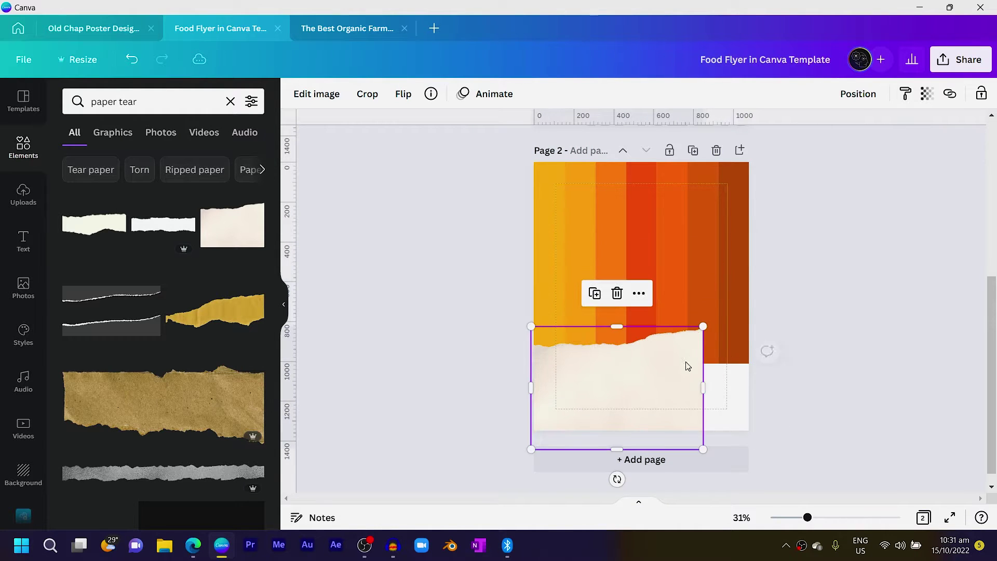
{"action": "left_click_drag", "start_coordinate": [697, 328], "coordinate": [694, 340]}
{"action": "left_click_drag", "start_coordinate": [640, 454], "coordinate": [641, 435]}
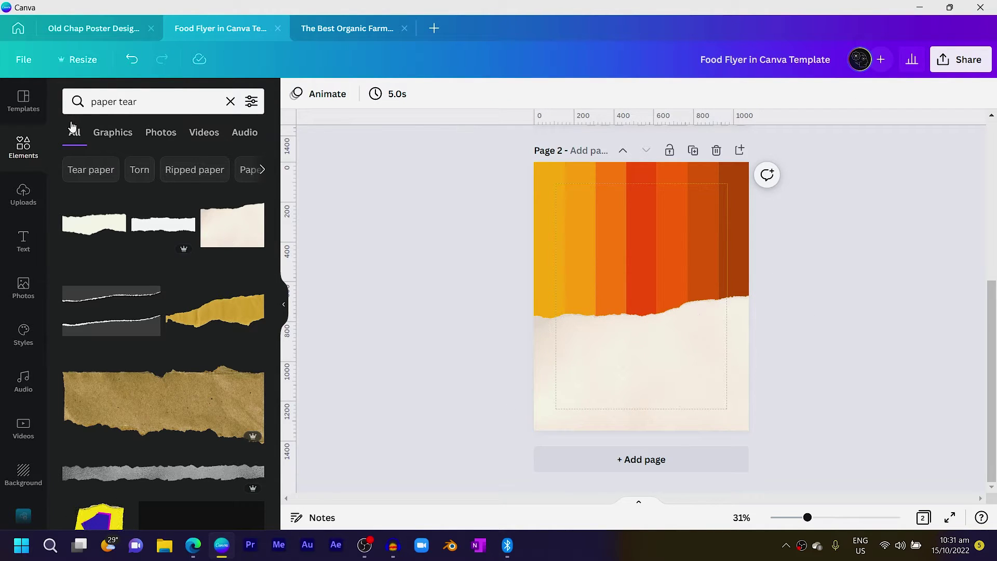
Search photos for 'meat on plate' and filter the results to cut-outs only
{"action": "left_click", "coordinate": [24, 288]}
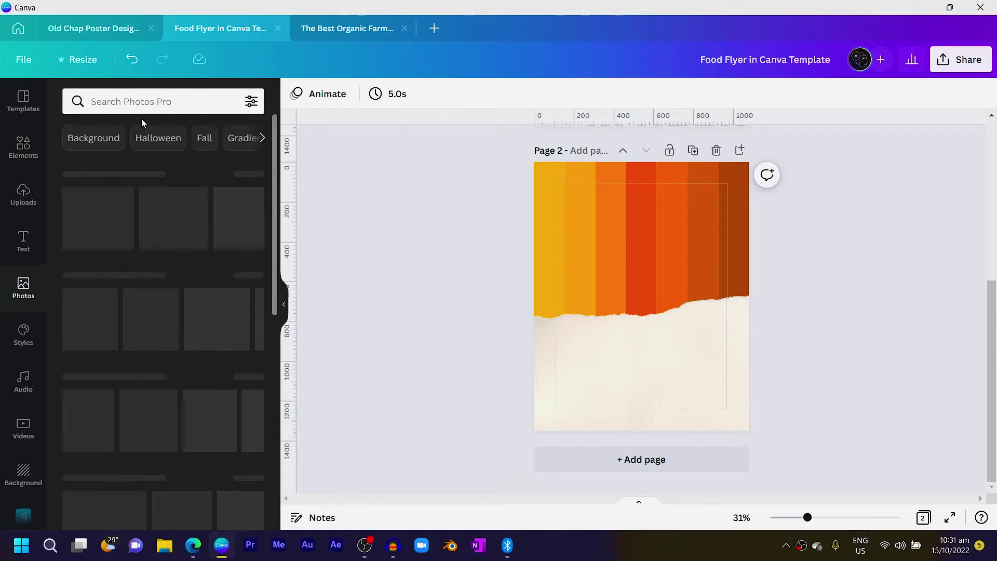
{"action": "left_click", "coordinate": [143, 103]}
{"action": "type", "text": "meanr"}
{"action": "key", "text": "BackSpace"}
{"action": "key", "text": "BackSpace"}
{"action": "type", "text": "t on plate"}
{"action": "key", "text": "Return"}
{"action": "left_click", "coordinate": [251, 102]}
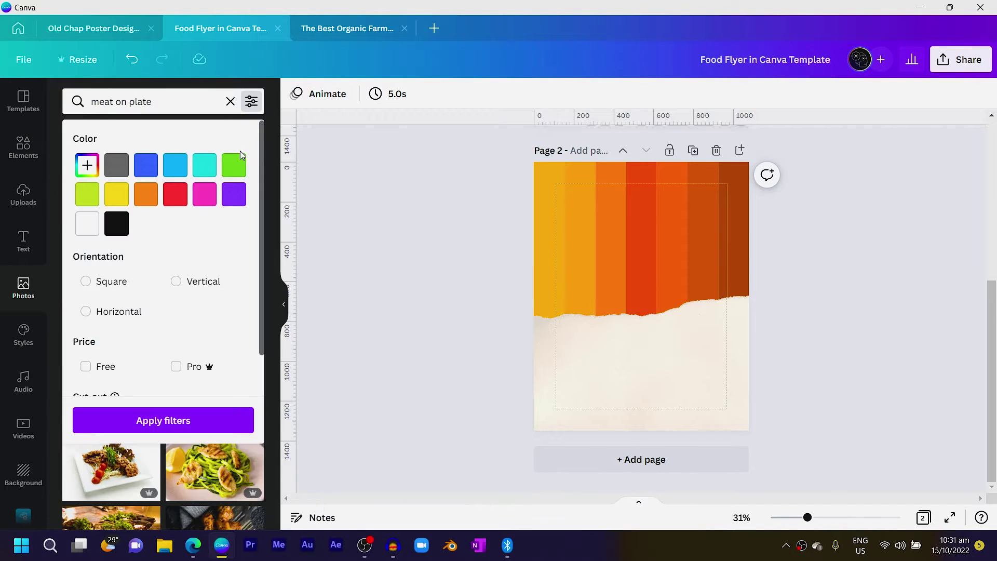
{"action": "scroll", "coordinate": [139, 334], "scroll_direction": "down", "scroll_amount": 1}
{"action": "left_click", "coordinate": [119, 380]}
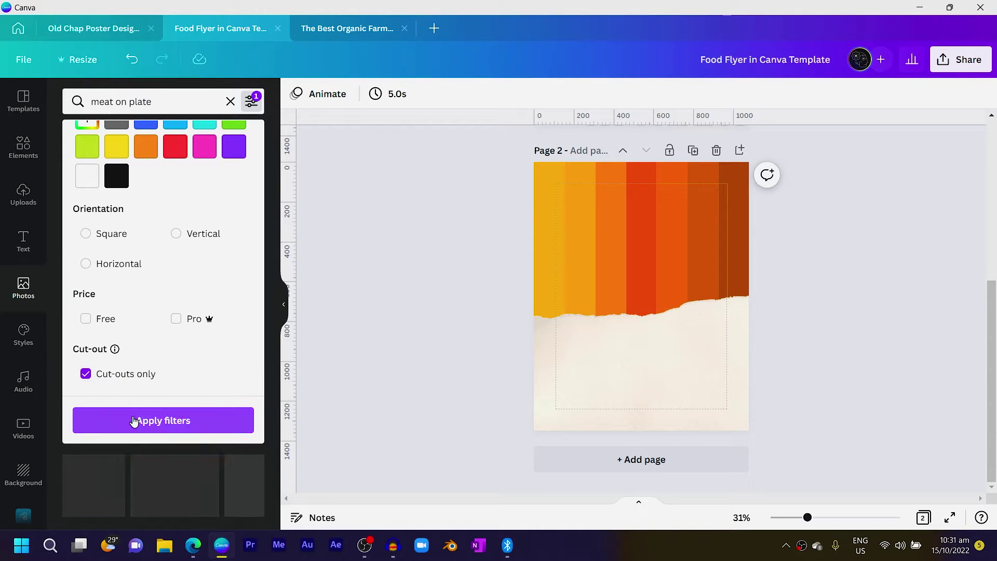
{"action": "left_click", "coordinate": [134, 418]}
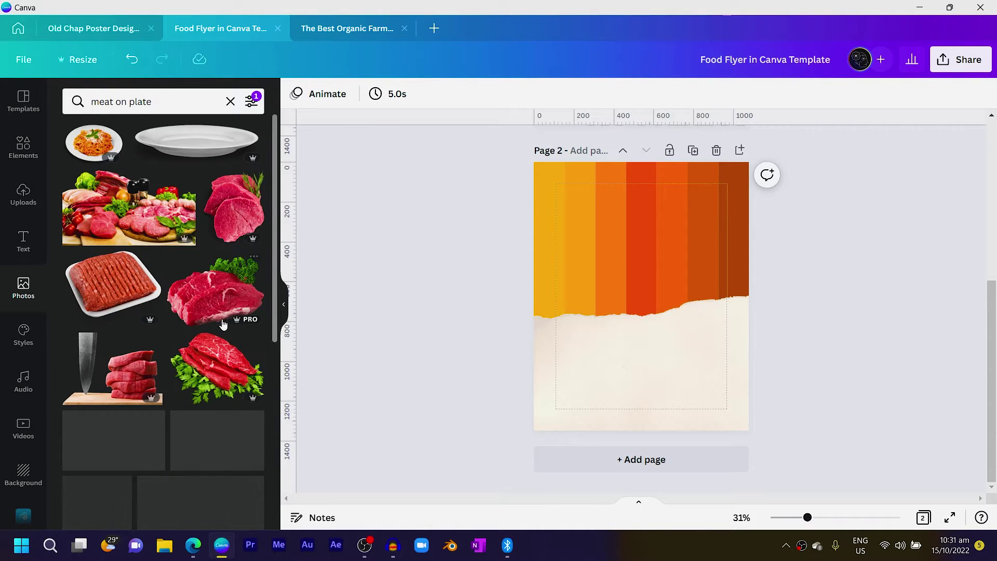
Add the grilled-meat plate cut-out, shrink it slightly and place it right of centre over the torn edge
{"action": "scroll", "coordinate": [227, 367], "scroll_direction": "down", "scroll_amount": 1}
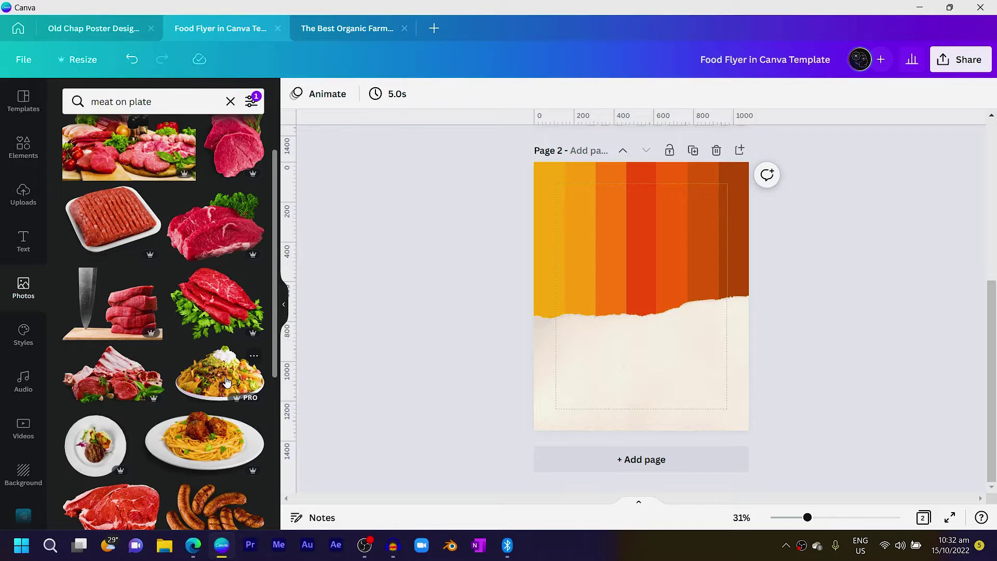
{"action": "scroll", "coordinate": [227, 367], "scroll_direction": "down", "scroll_amount": 3}
{"action": "left_click", "coordinate": [91, 259]}
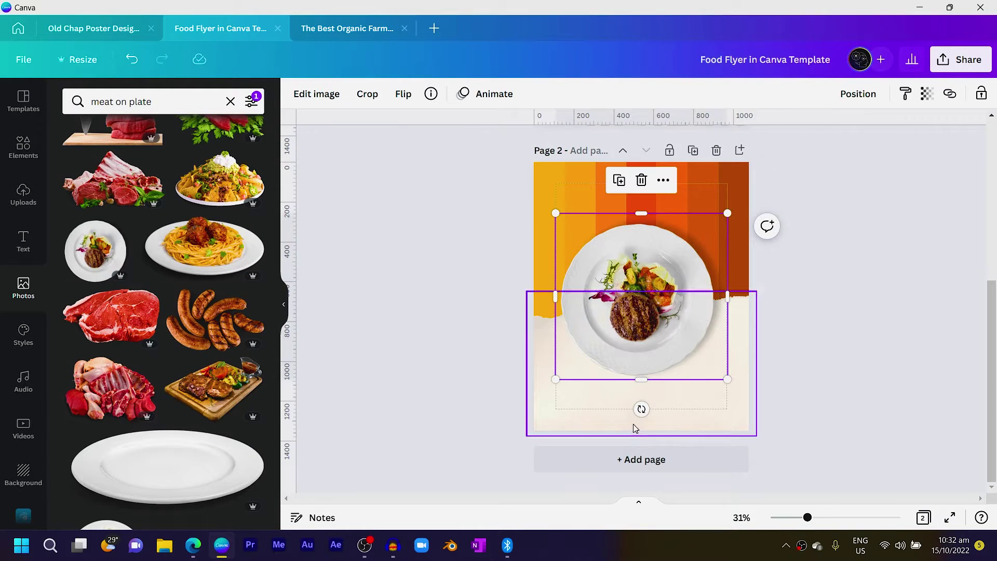
{"action": "left_click_drag", "start_coordinate": [623, 354], "coordinate": [647, 363]}
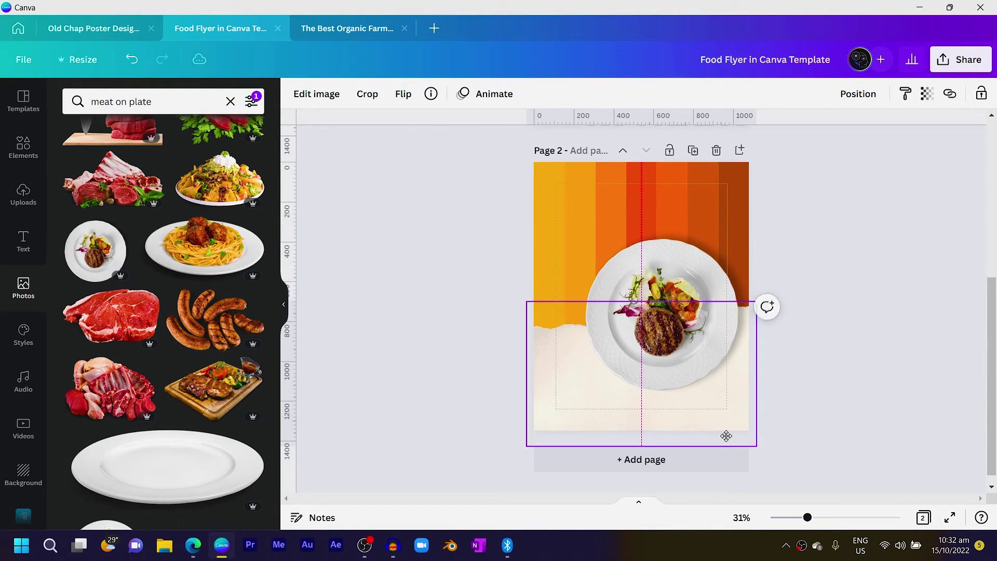
{"action": "left_click_drag", "start_coordinate": [695, 348], "coordinate": [700, 352]}
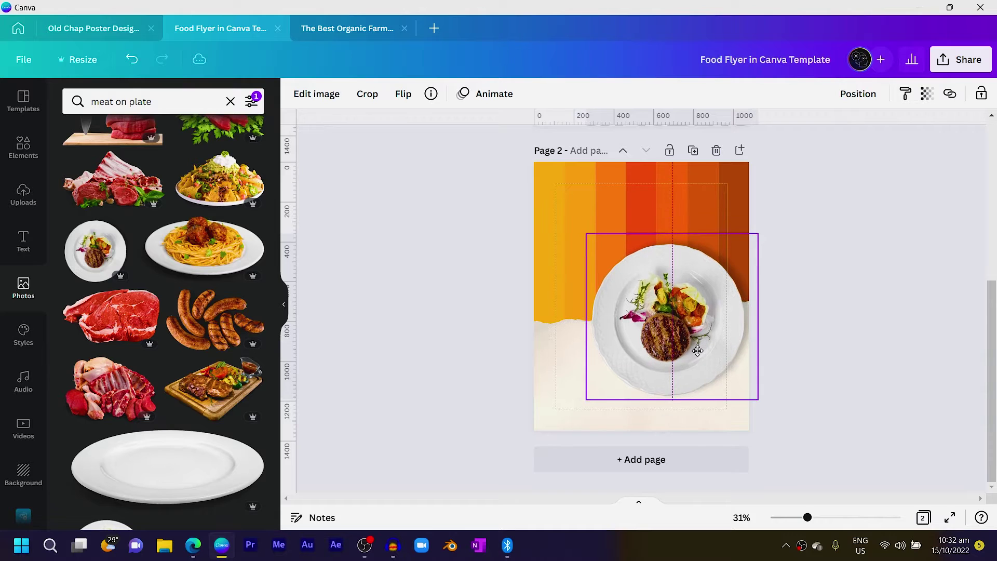
{"action": "left_click_drag", "start_coordinate": [758, 404], "coordinate": [753, 394]}
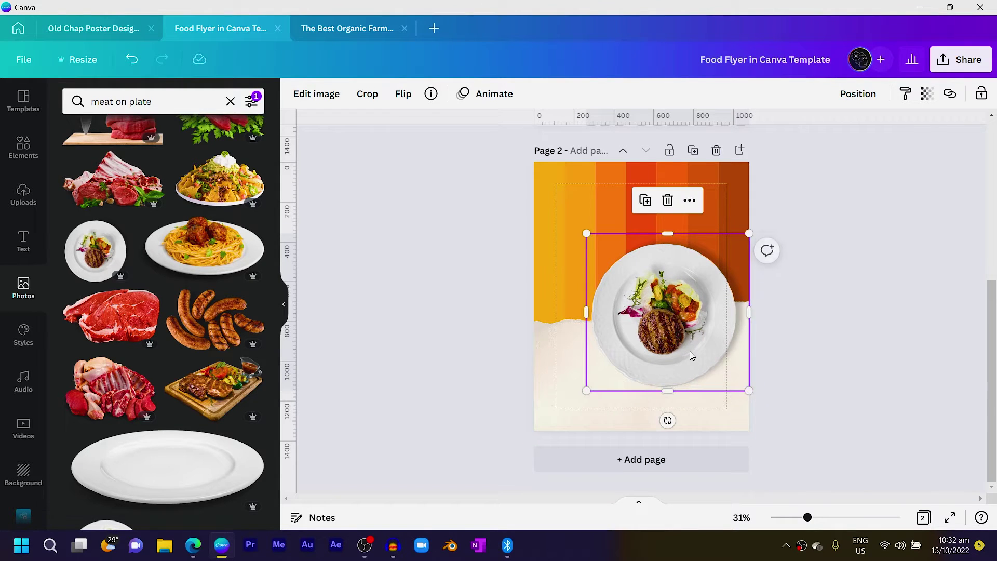
{"action": "left_click_drag", "start_coordinate": [689, 350], "coordinate": [690, 353]}
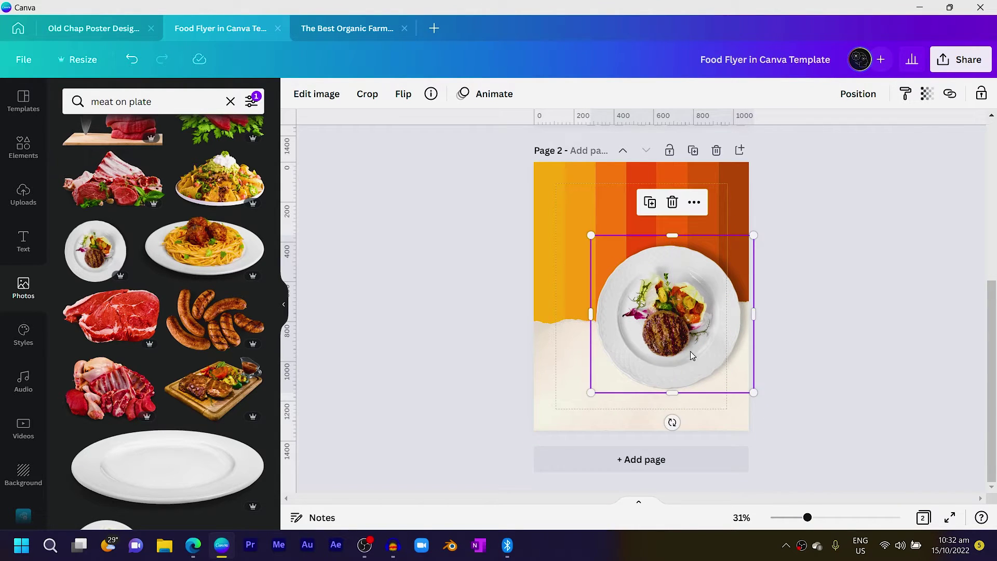
{"action": "left_click", "coordinate": [486, 341]}
{"action": "scroll", "coordinate": [487, 340], "scroll_direction": "up", "scroll_amount": 4}
{"action": "scroll", "coordinate": [487, 345], "scroll_direction": "down", "scroll_amount": 4}
{"action": "left_click_drag", "start_coordinate": [824, 350], "coordinate": [649, 387]}
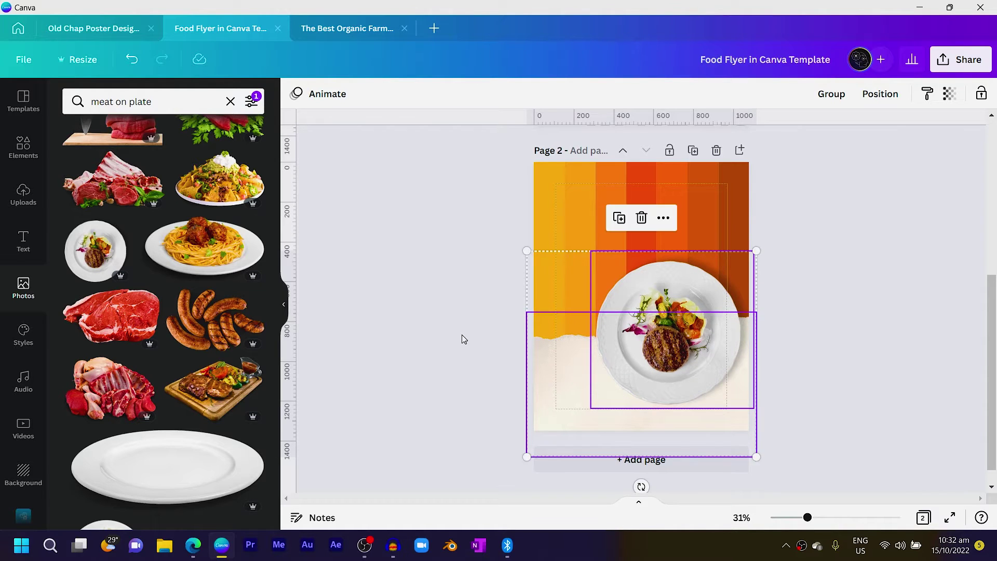
Add a dark red circle and move it to the plate's top-right rim
{"action": "left_click", "coordinate": [463, 339]}
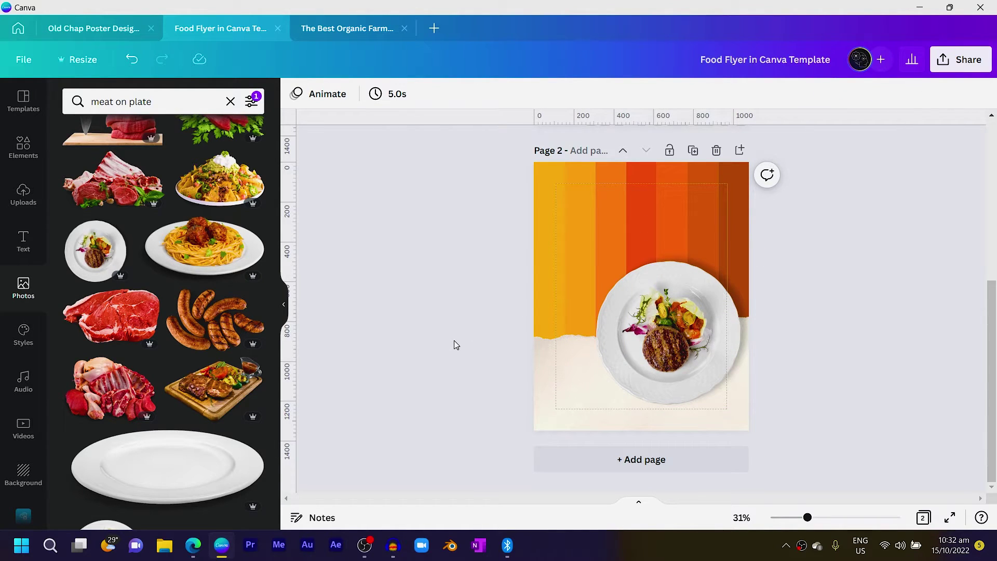
{"action": "key", "text": "c"}
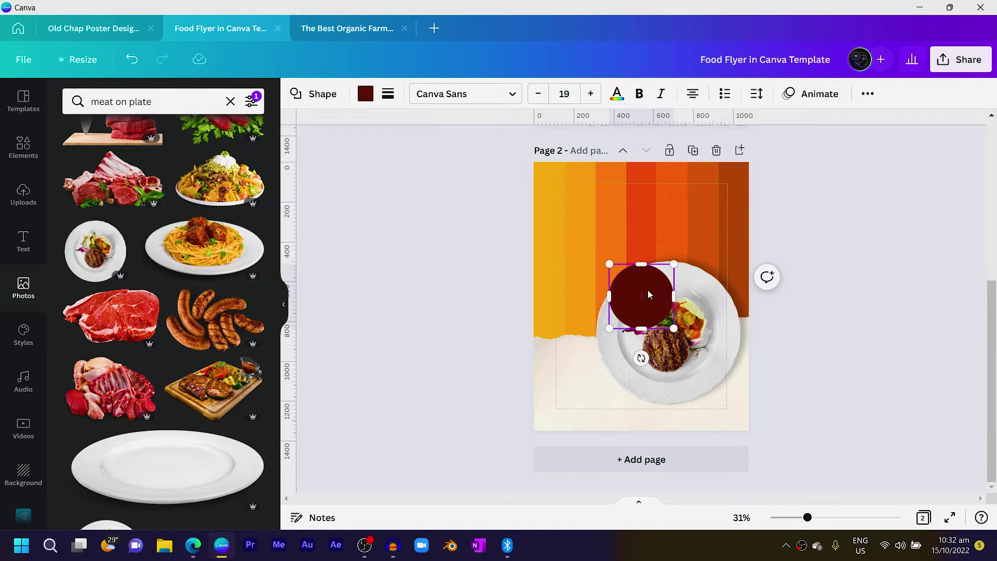
{"action": "left_click_drag", "start_coordinate": [643, 307], "coordinate": [705, 276]}
{"action": "scroll", "coordinate": [640, 279], "scroll_direction": "up", "scroll_amount": 3}
{"action": "scroll", "coordinate": [641, 279], "scroll_direction": "down", "scroll_amount": 3}
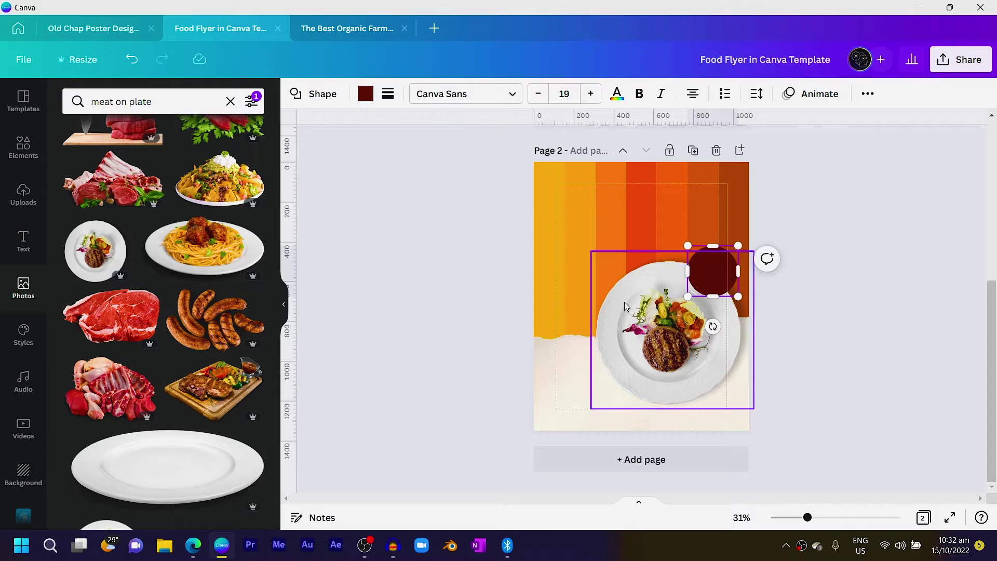
{"action": "left_click", "coordinate": [457, 305]}
{"action": "scroll", "coordinate": [458, 305], "scroll_direction": "up", "scroll_amount": 3}
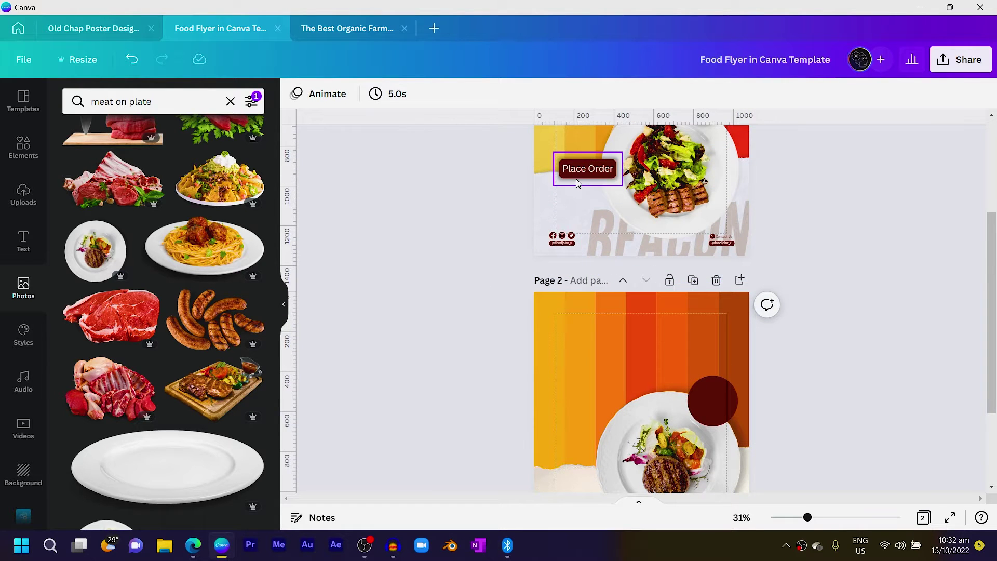
{"action": "scroll", "coordinate": [575, 187], "scroll_direction": "down", "scroll_amount": 3}
Add a dark red square and flatten it into a wide bar left of the plate
{"action": "key", "text": "r"}
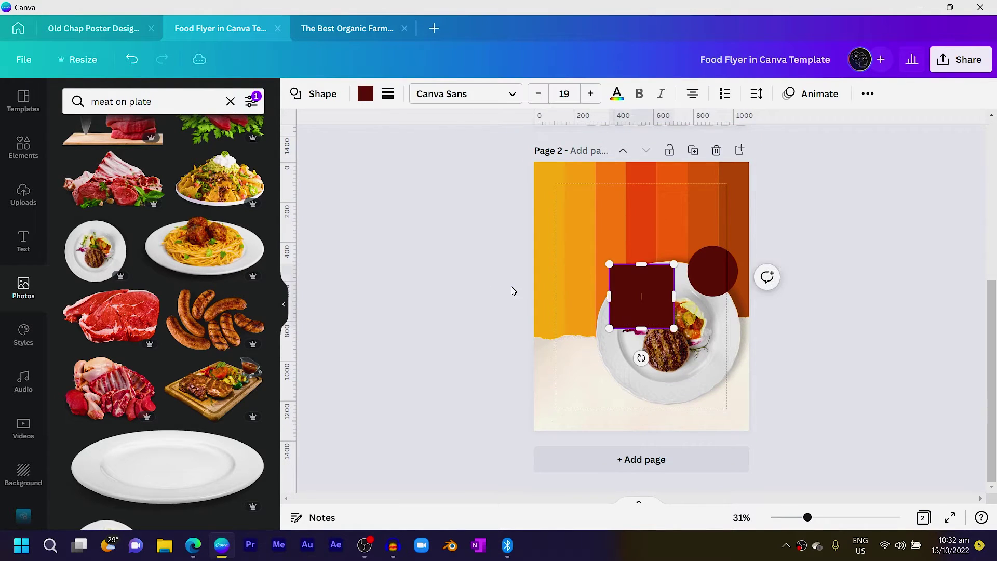
{"action": "left_click_drag", "start_coordinate": [648, 300], "coordinate": [596, 308]}
{"action": "left_click_drag", "start_coordinate": [587, 271], "coordinate": [578, 307]}
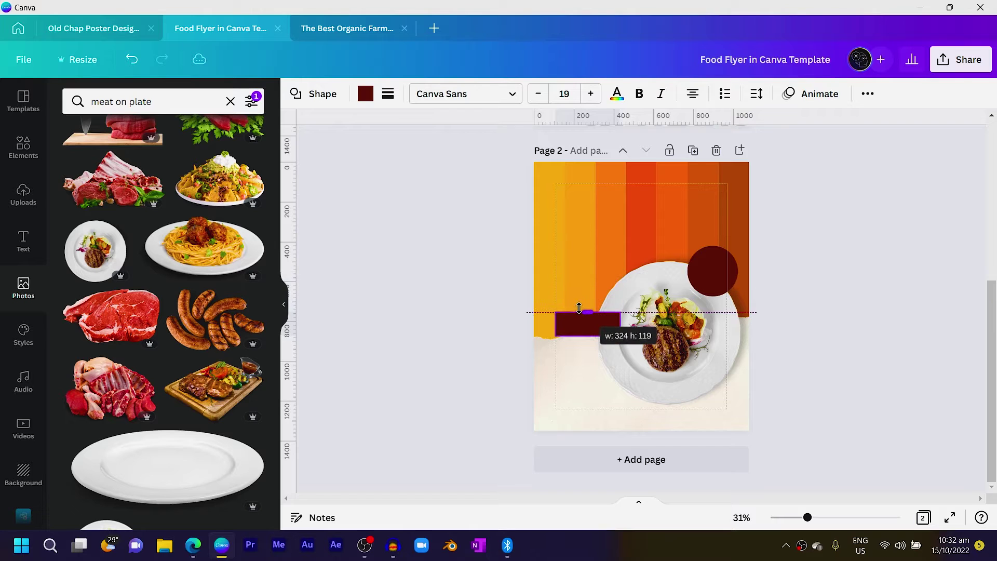
{"action": "left_click", "coordinate": [385, 94]}
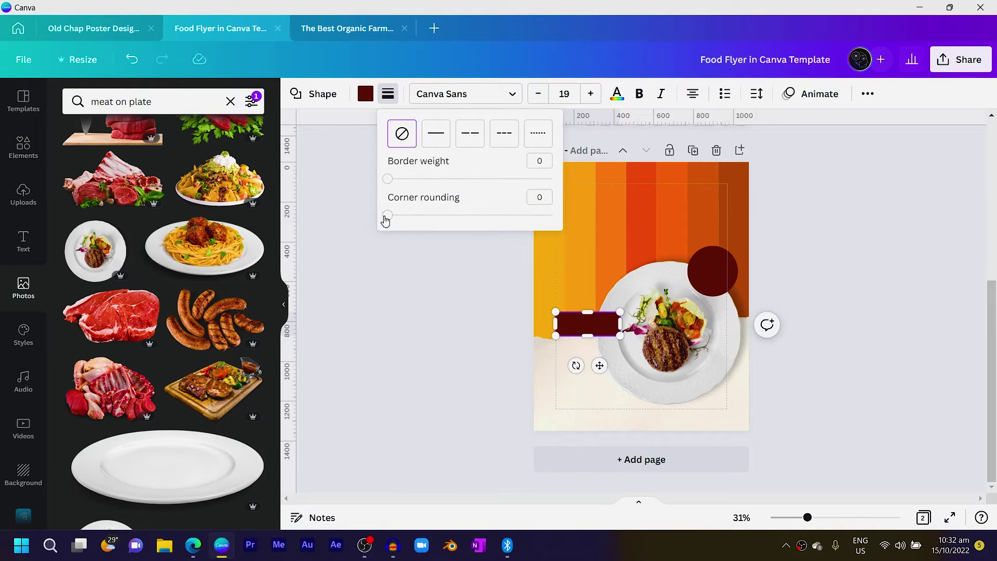
{"action": "left_click", "coordinate": [423, 291]}
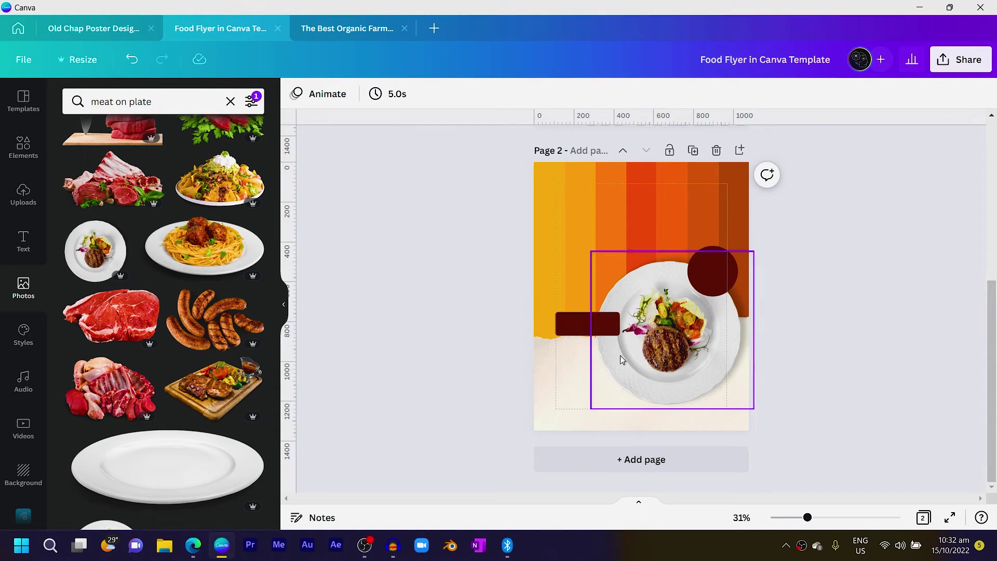
{"action": "left_click_drag", "start_coordinate": [596, 325], "coordinate": [592, 338]}
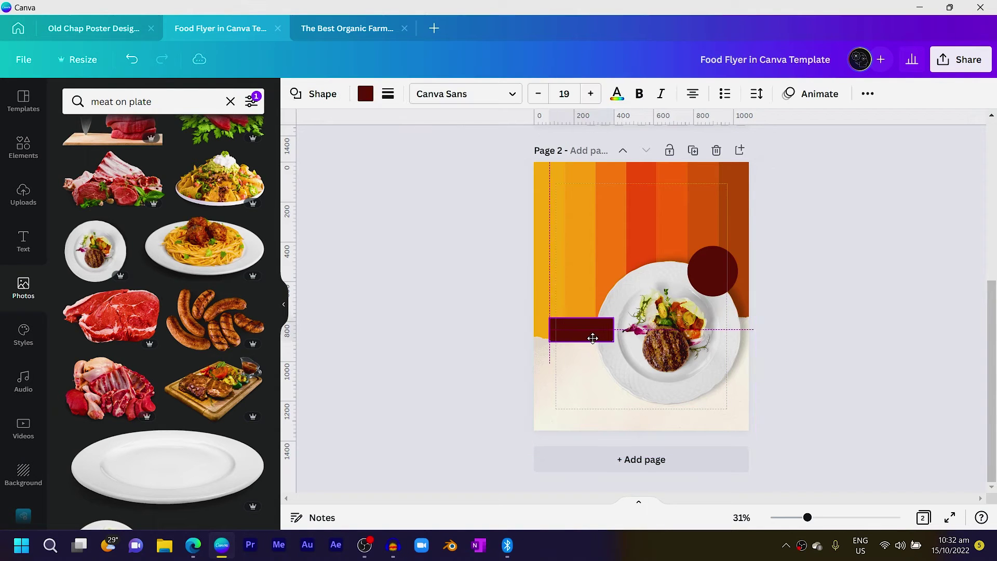
{"action": "left_click", "coordinate": [472, 327]}
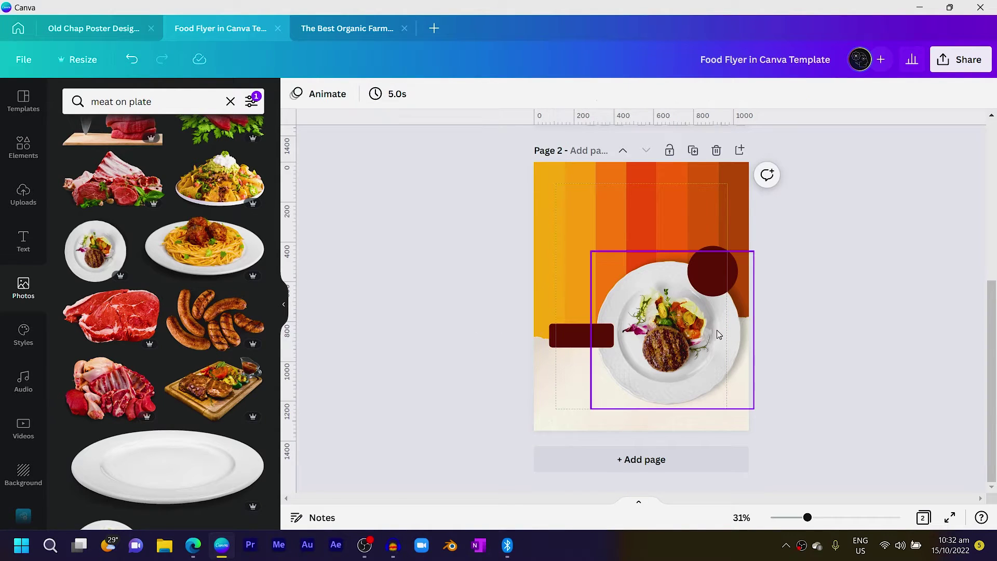
{"action": "left_click", "coordinate": [704, 271]}
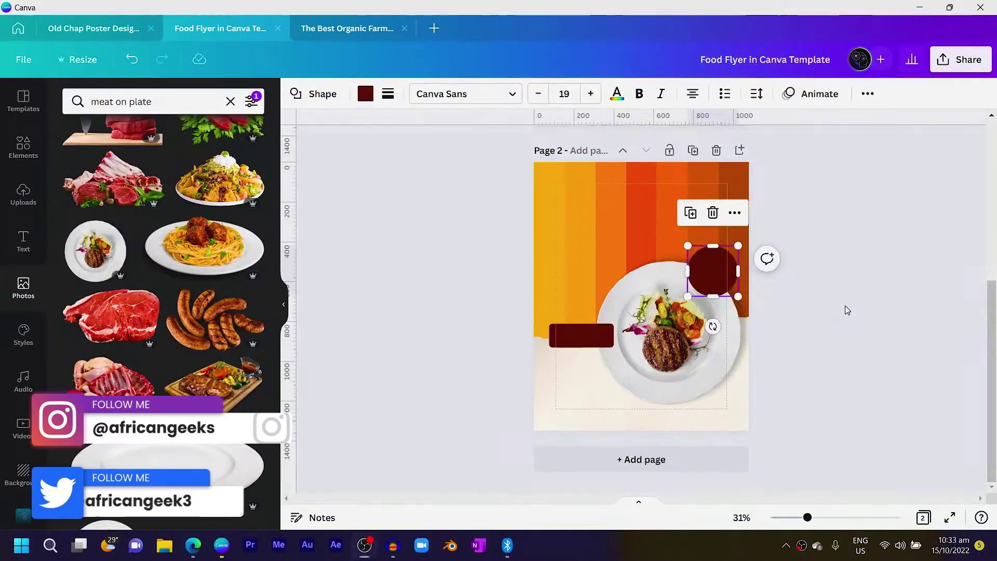
Add a text box in League Gothic and enlarge it to about size 90
{"action": "left_click", "coordinate": [845, 305]}
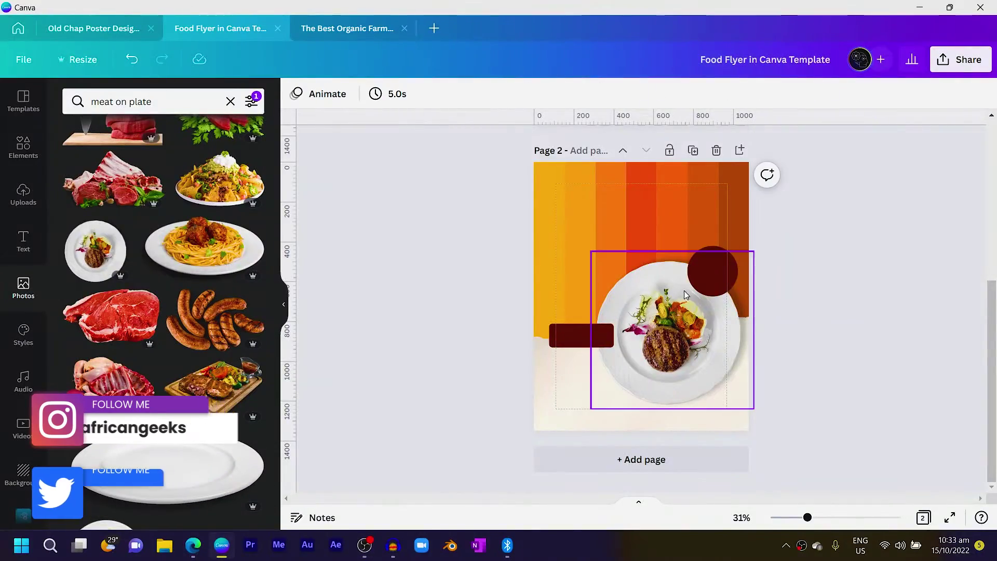
{"action": "key", "text": "t"}
{"action": "left_click_drag", "start_coordinate": [655, 283], "coordinate": [671, 321]}
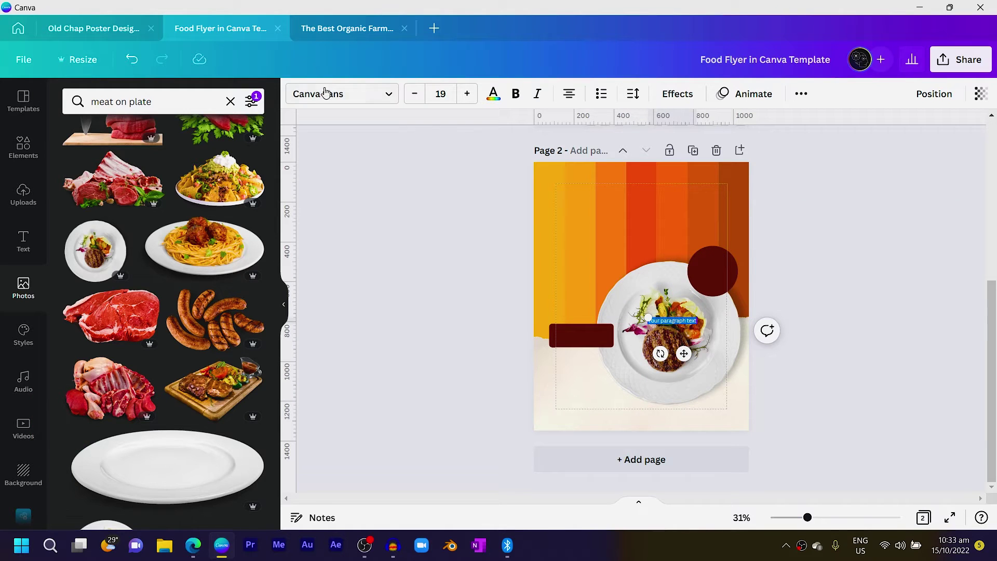
{"action": "left_click", "coordinate": [361, 92]}
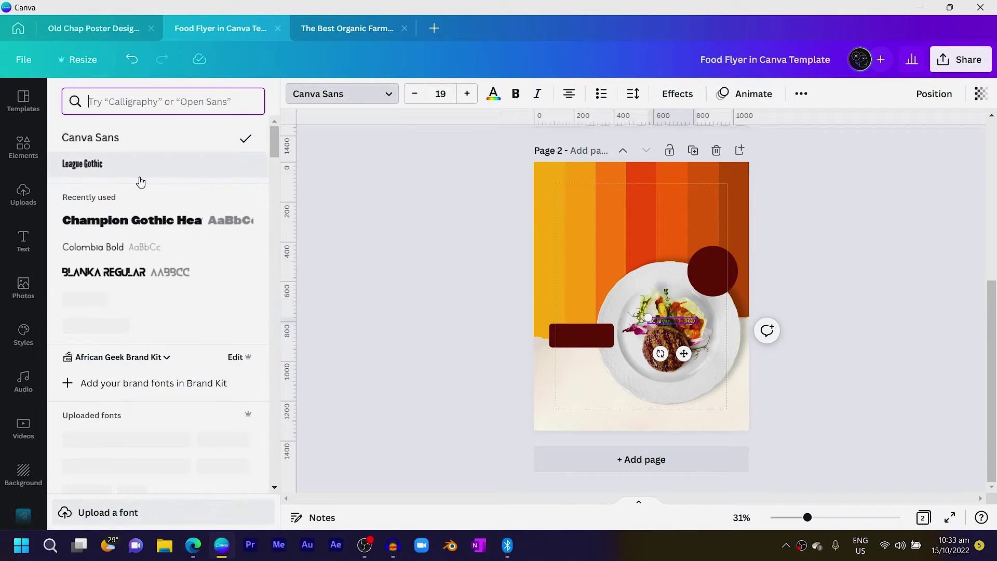
{"action": "left_click", "coordinate": [89, 164]}
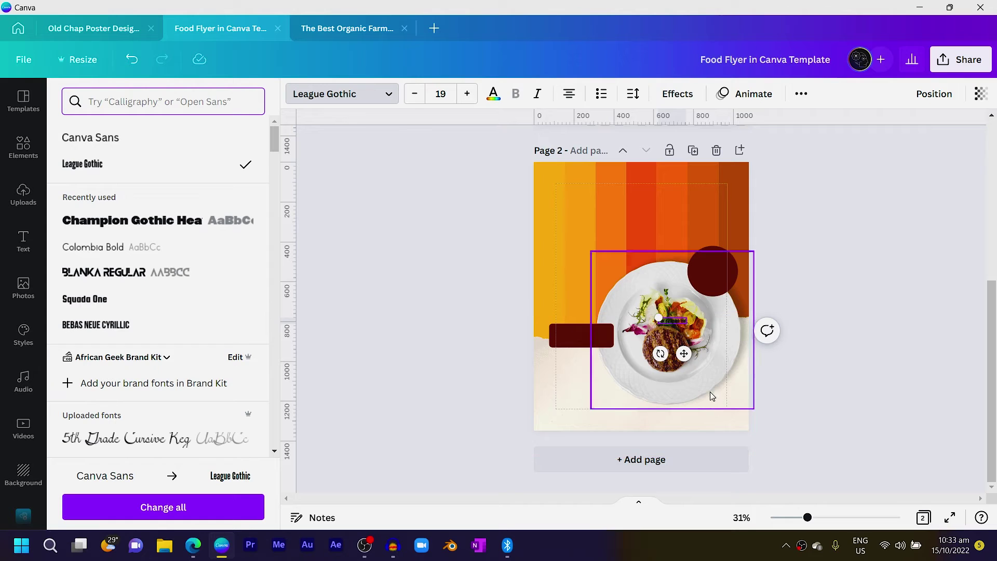
{"action": "left_click_drag", "start_coordinate": [657, 318], "coordinate": [556, 295]}
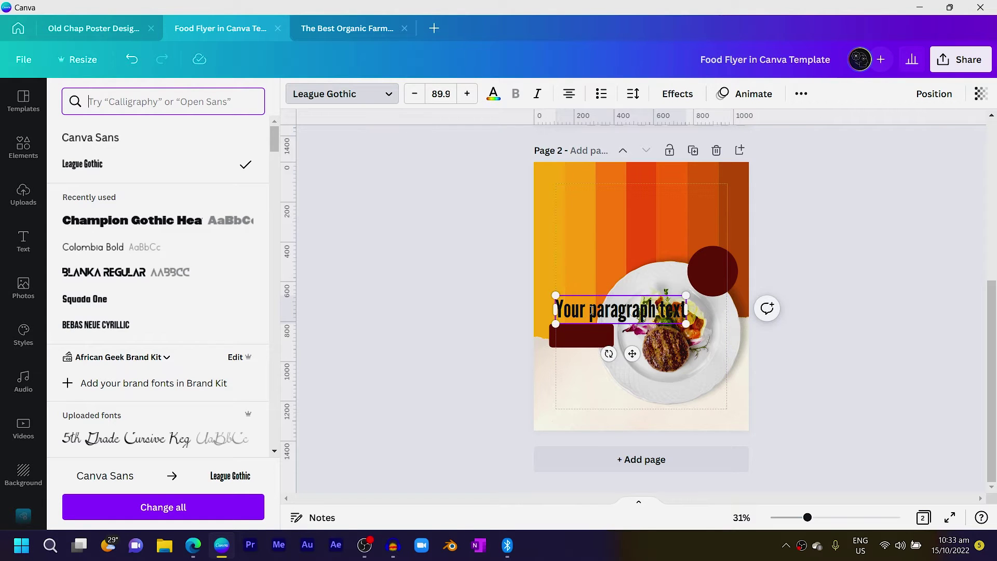
Enter the GH¢ 30 price, place it on the dark red circle and make it white
{"action": "left_click", "coordinate": [591, 310]}
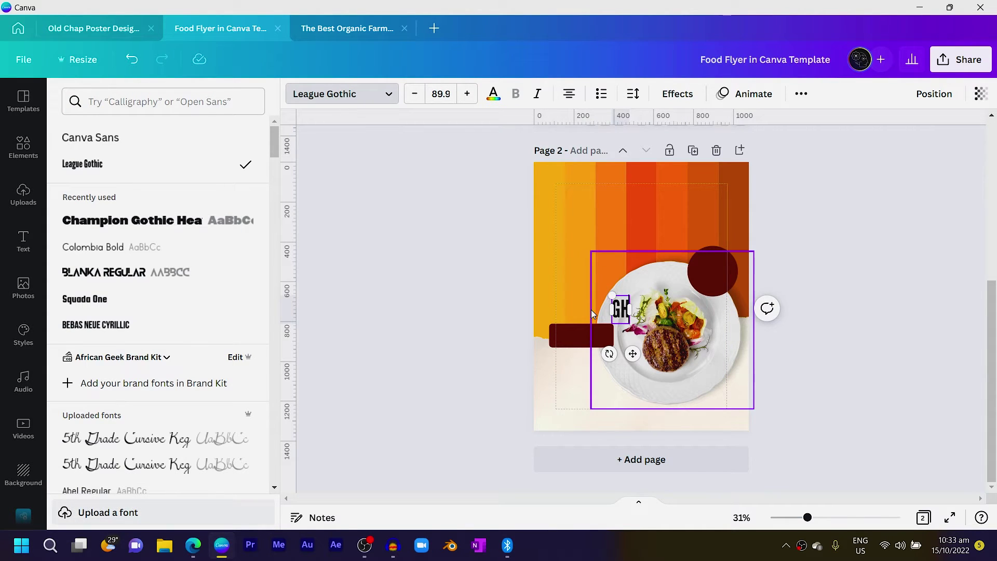
{"action": "key", "text": "alt"}
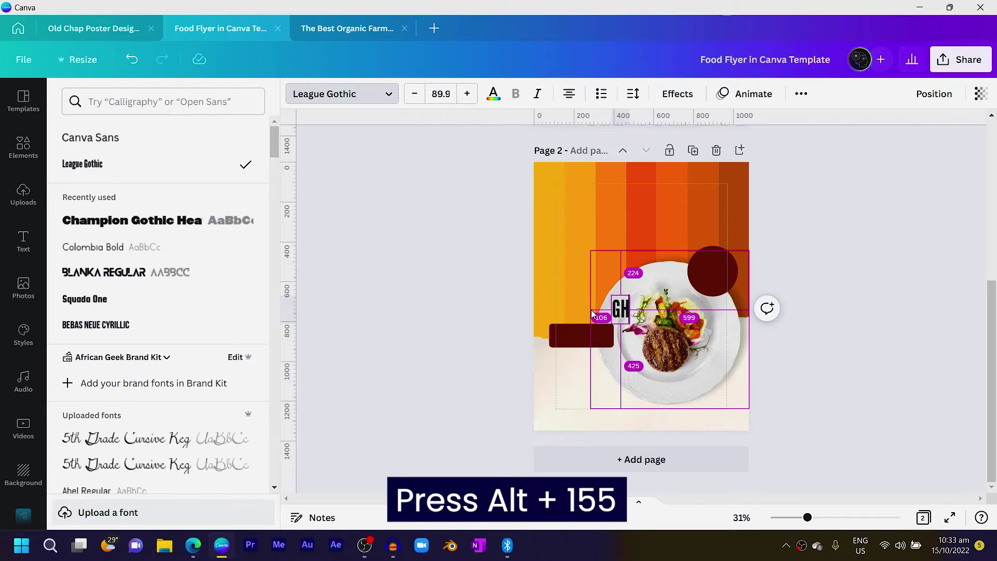
{"action": "type", "text": "¢"}
{"action": "left_click_drag", "start_coordinate": [631, 357], "coordinate": [718, 311]}
{"action": "left_click", "coordinate": [493, 94]}
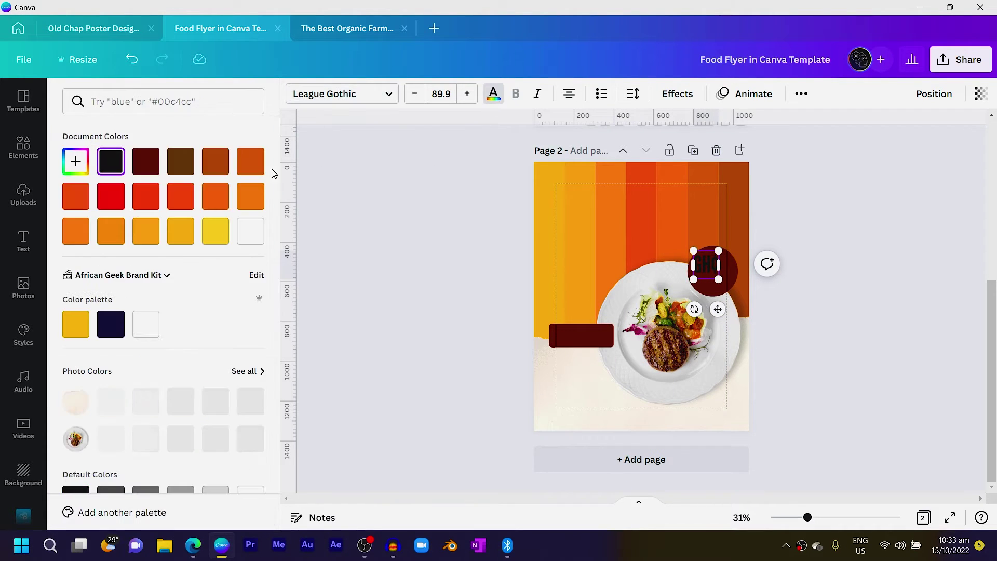
{"action": "left_click", "coordinate": [250, 230]}
{"action": "left_click_drag", "start_coordinate": [719, 313], "coordinate": [719, 319]}
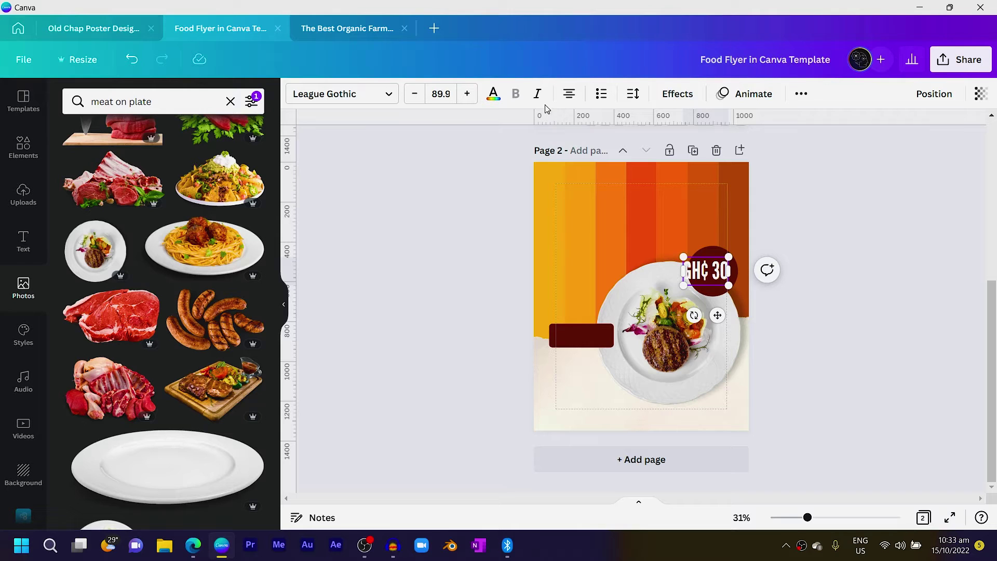
{"action": "left_click", "coordinate": [805, 226]}
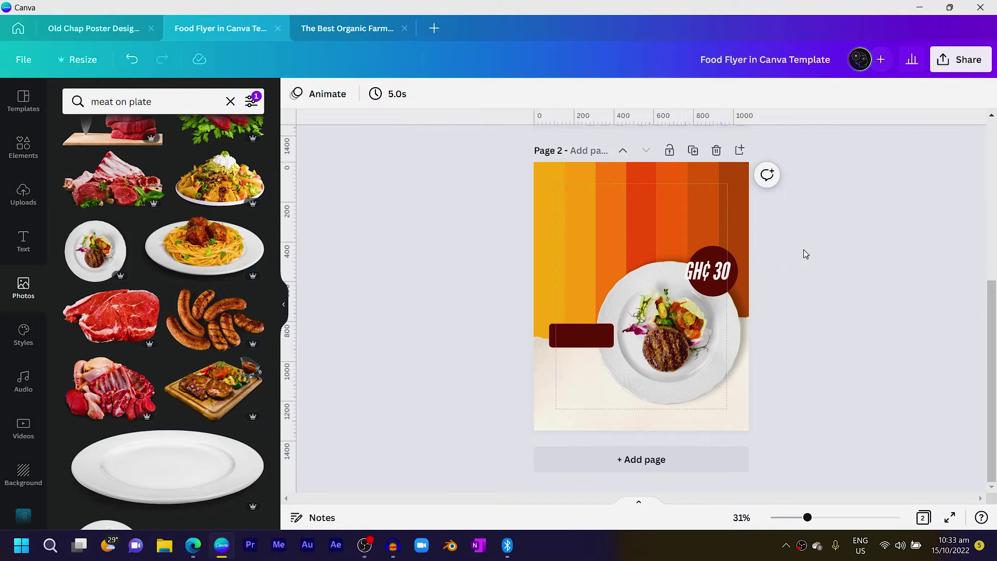
{"action": "left_click", "coordinate": [727, 273]}
Duplicate the GH¢ 30 text into the maroon rectangle and retype it as 'Place Order'
{"action": "left_click_drag", "start_coordinate": [727, 273], "coordinate": [584, 335]}
{"action": "left_click", "coordinate": [818, 280]}
{"action": "left_click", "coordinate": [710, 263]}
{"action": "left_click", "coordinate": [452, 312]}
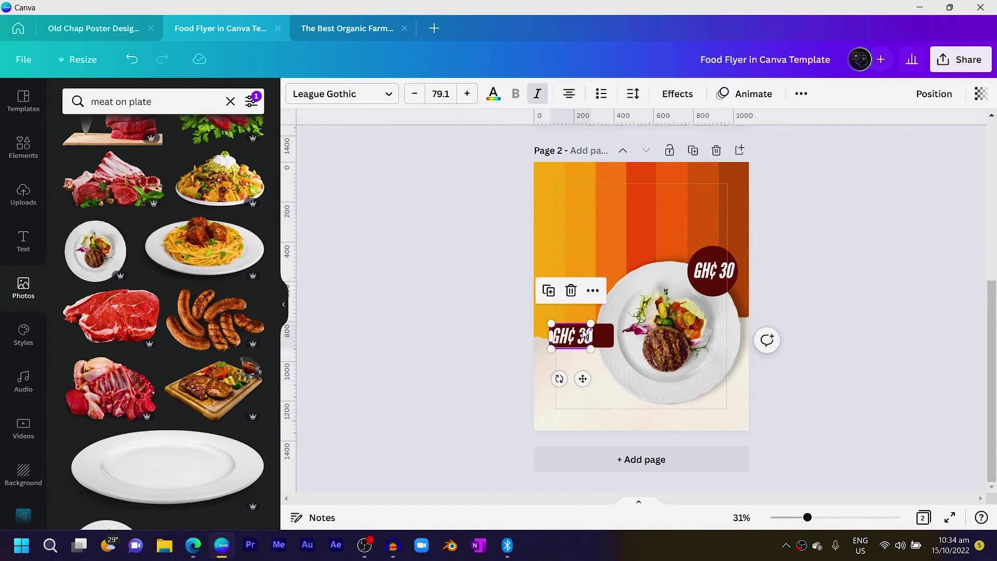
{"action": "double_click", "coordinate": [584, 335]}
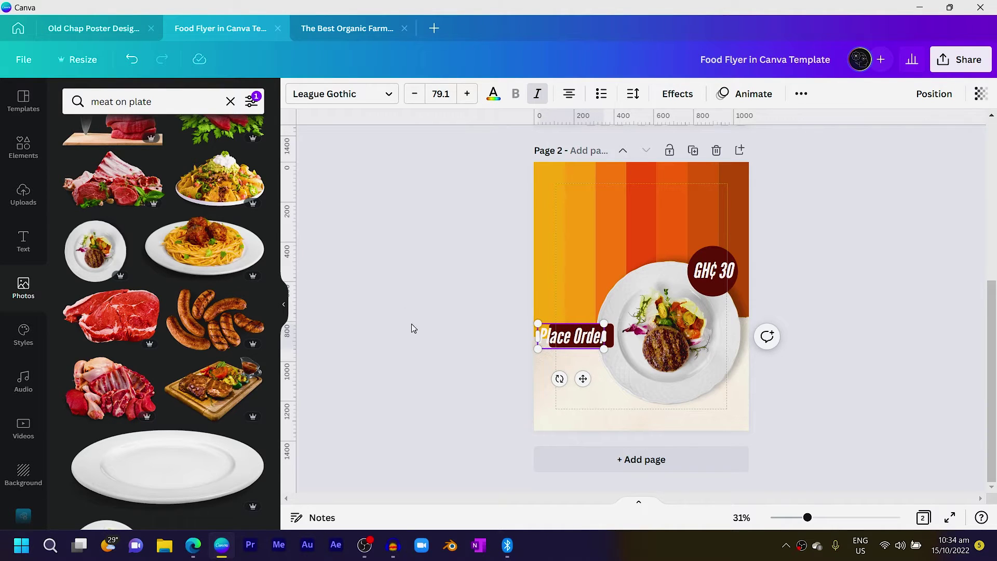
Switch Place Order to Canva Sans and resize it to fit on one line inside the bar
{"action": "left_click", "coordinate": [330, 94]}
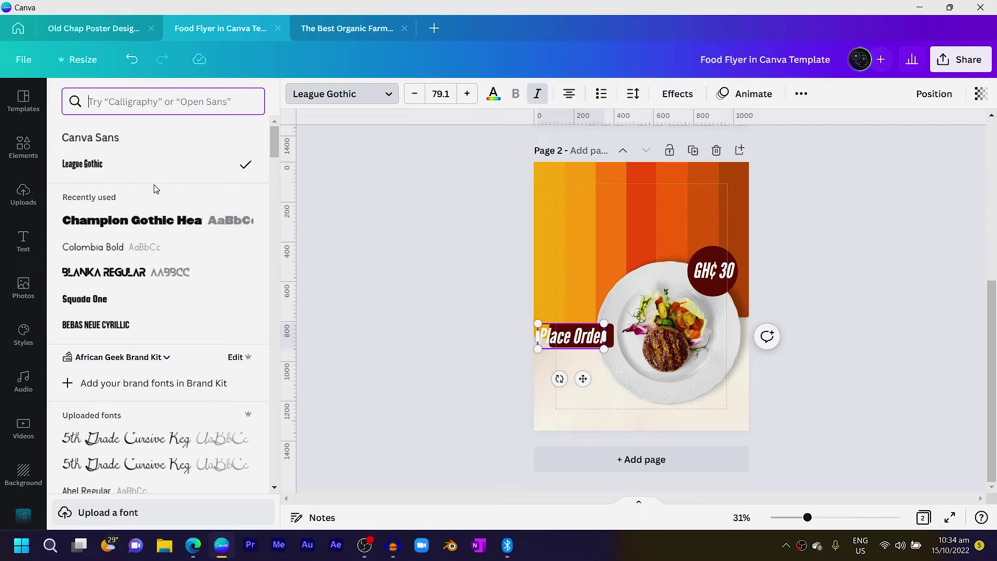
{"action": "left_click", "coordinate": [90, 137]}
{"action": "left_click_drag", "start_coordinate": [616, 356], "coordinate": [666, 357]}
{"action": "left_click_drag", "start_coordinate": [533, 326], "coordinate": [579, 334]}
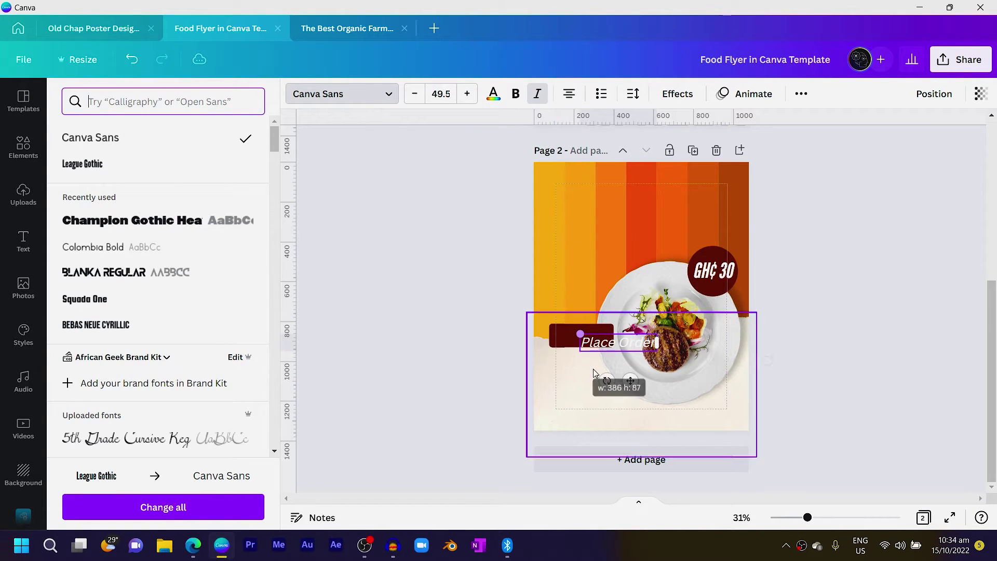
{"action": "left_click_drag", "start_coordinate": [630, 378], "coordinate": [598, 374]}
{"action": "left_click_drag", "start_coordinate": [629, 345], "coordinate": [592, 368]}
{"action": "left_click", "coordinate": [445, 349]}
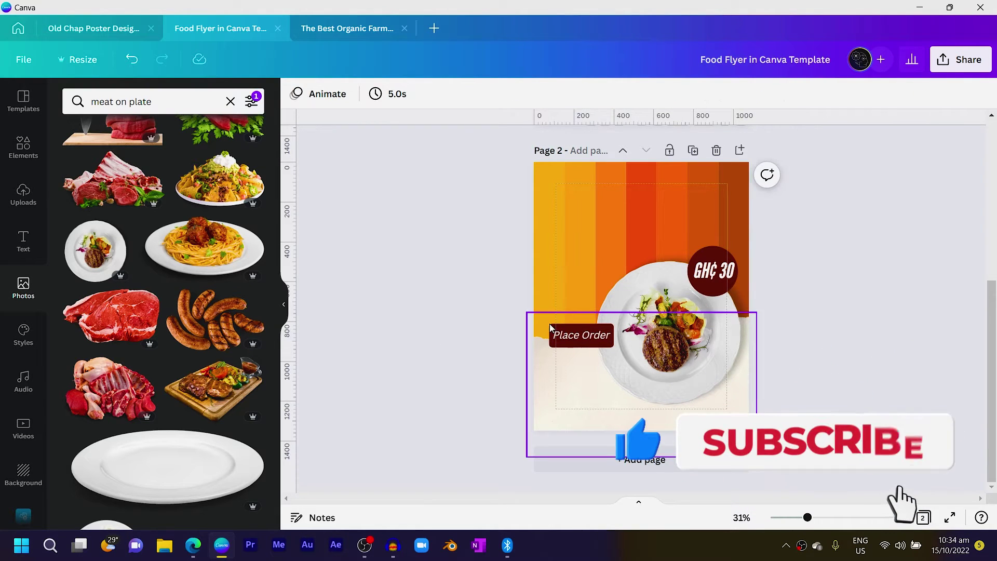
Trim the top and bottom of the Place Order text box to fit the maroon button
{"action": "scroll", "coordinate": [589, 355], "scroll_direction": "up", "scroll_amount": 6, "text": "ctrl"}
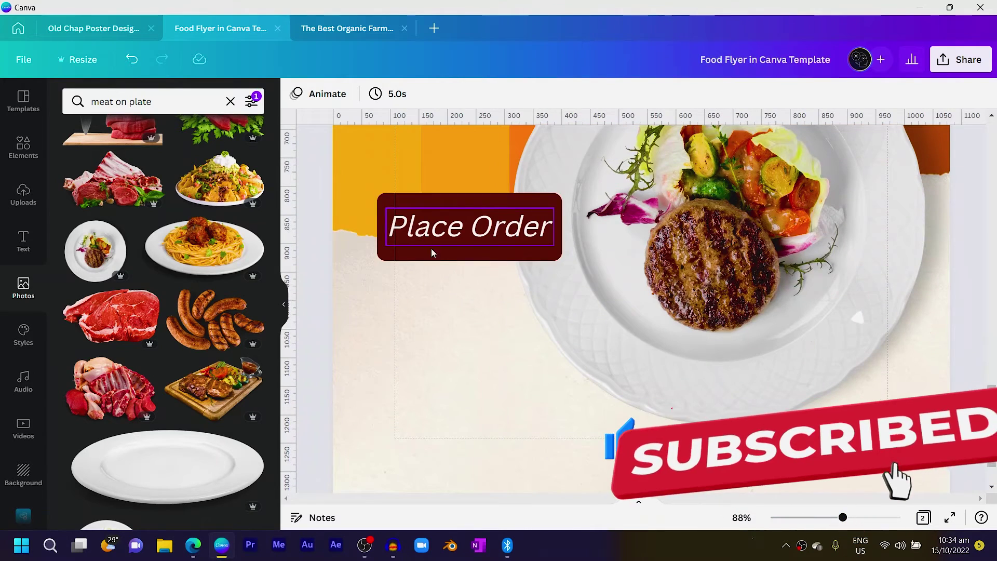
{"action": "left_click", "coordinate": [471, 249]}
{"action": "left_click_drag", "start_coordinate": [471, 261], "coordinate": [469, 255]}
{"action": "left_click_drag", "start_coordinate": [469, 193], "coordinate": [470, 200]}
{"action": "left_click", "coordinate": [326, 217]}
{"action": "scroll", "coordinate": [316, 201], "scroll_direction": "down", "scroll_amount": 6, "text": "ctrl"}
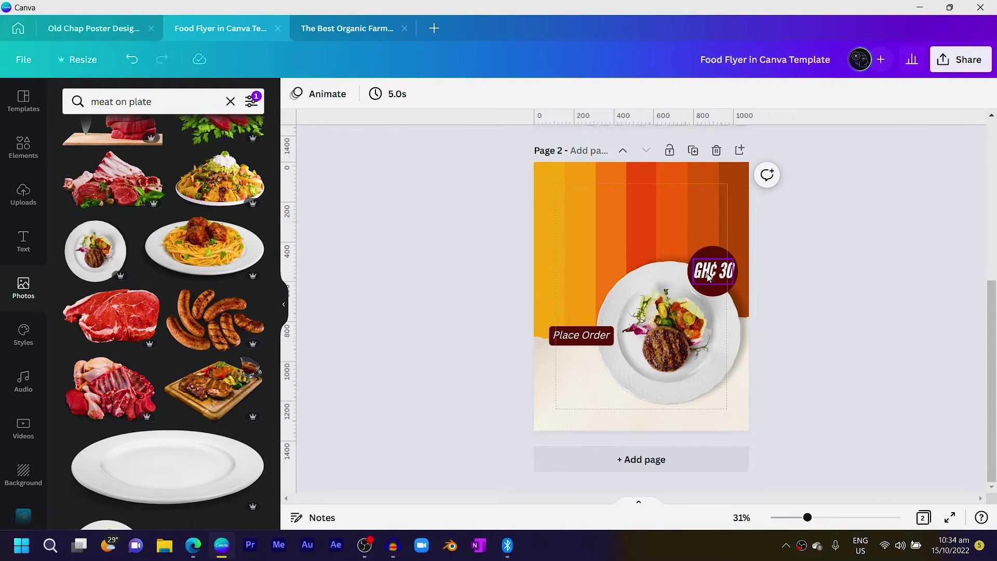
{"action": "left_click", "coordinate": [707, 275]}
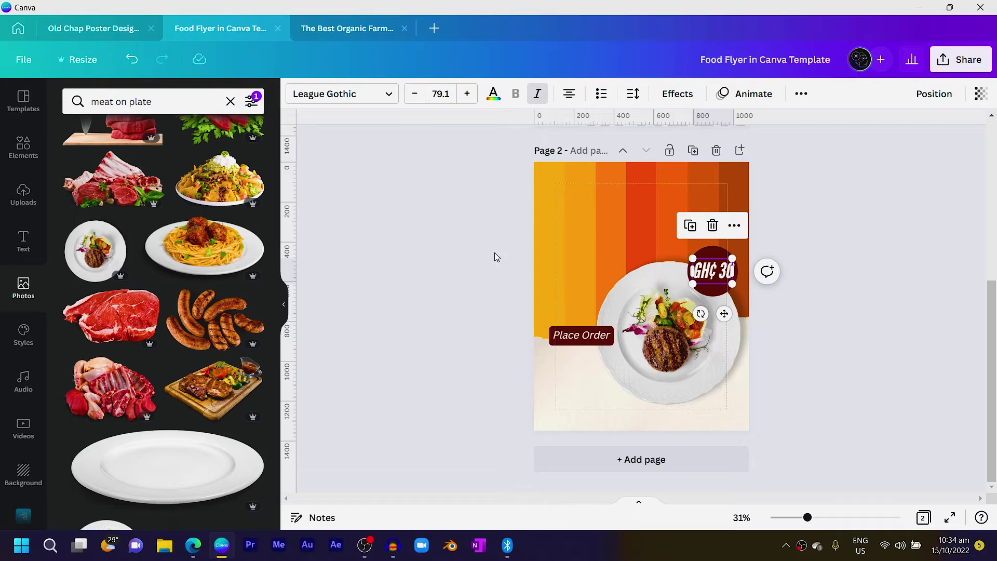
{"action": "scroll", "coordinate": [496, 251], "scroll_direction": "up", "scroll_amount": 5}
{"action": "scroll", "coordinate": [585, 236], "scroll_direction": "down", "scroll_amount": 3}
{"action": "scroll", "coordinate": [579, 225], "scroll_direction": "up", "scroll_amount": 3}
{"action": "scroll", "coordinate": [582, 202], "scroll_direction": "down", "scroll_amount": 5}
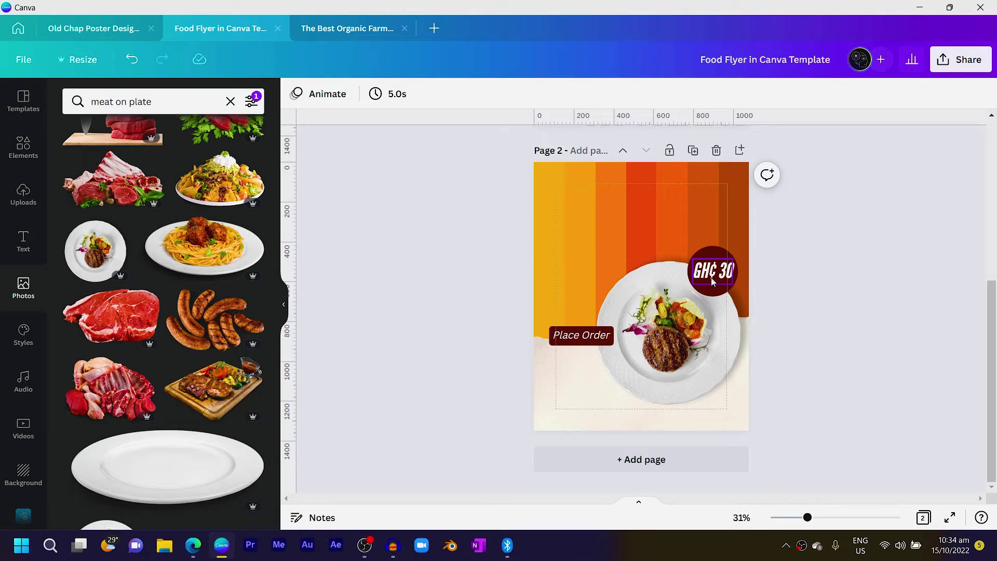
{"action": "left_click", "coordinate": [711, 275]}
{"action": "left_click_drag", "start_coordinate": [710, 274], "coordinate": [585, 228]}
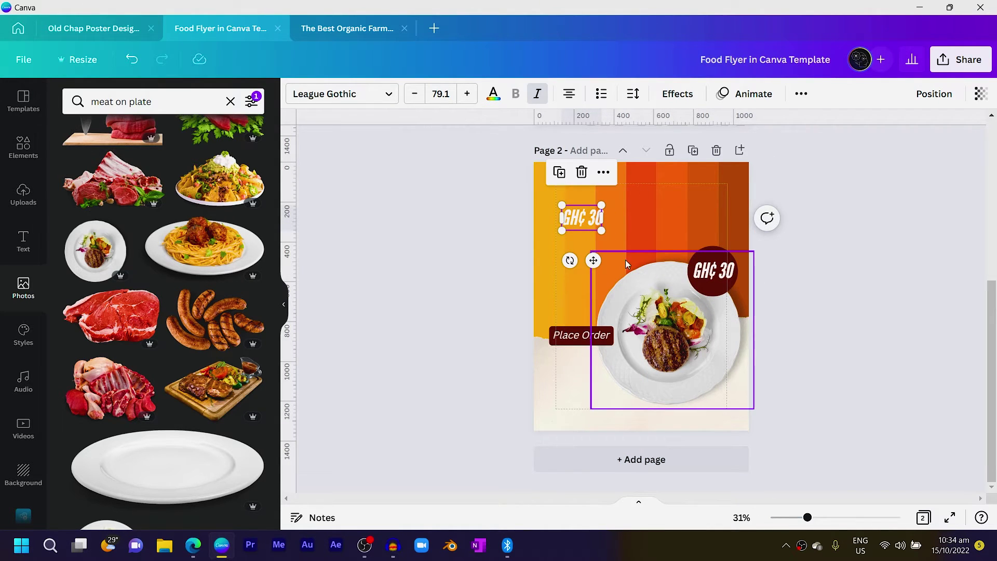
Retype the copied text as FRIED and duplicate it below as MUTTON
{"action": "left_click", "coordinate": [586, 228]}
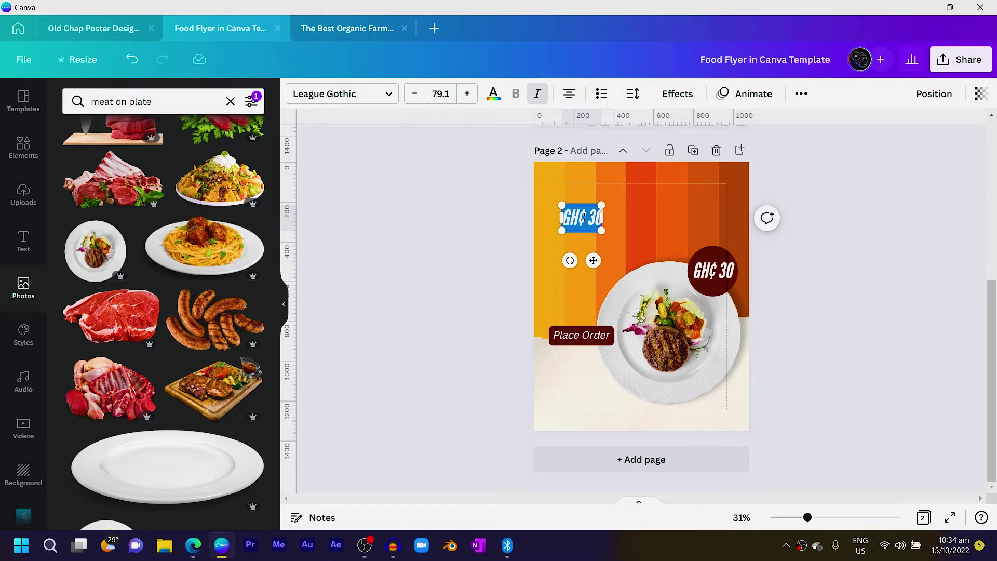
{"action": "key", "text": "Caps_Lock"}
{"action": "key", "text": "BackSpace"}
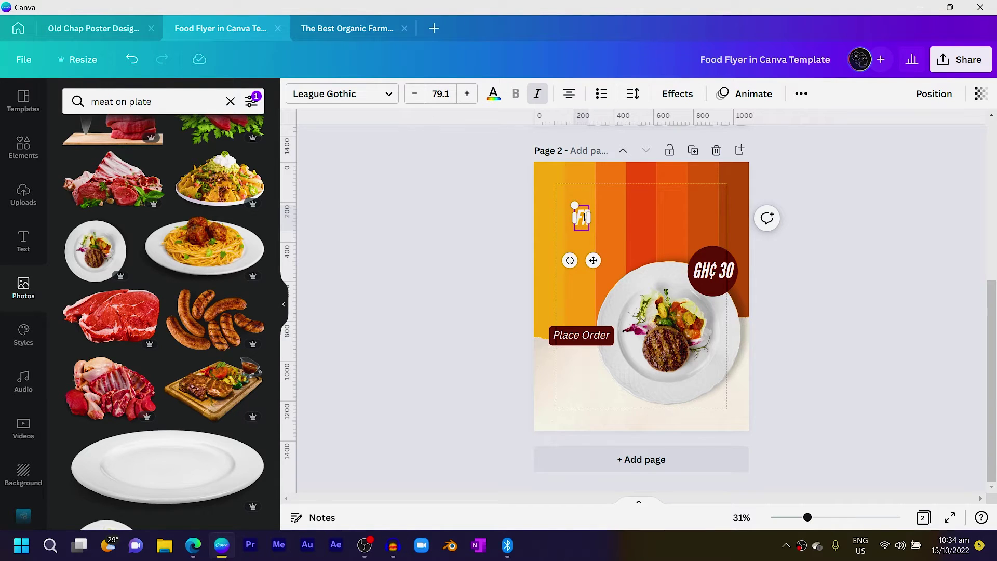
{"action": "left_click", "coordinate": [585, 216]}
{"action": "left_click_drag", "start_coordinate": [585, 216], "coordinate": [593, 246]}
{"action": "double_click", "coordinate": [594, 243]}
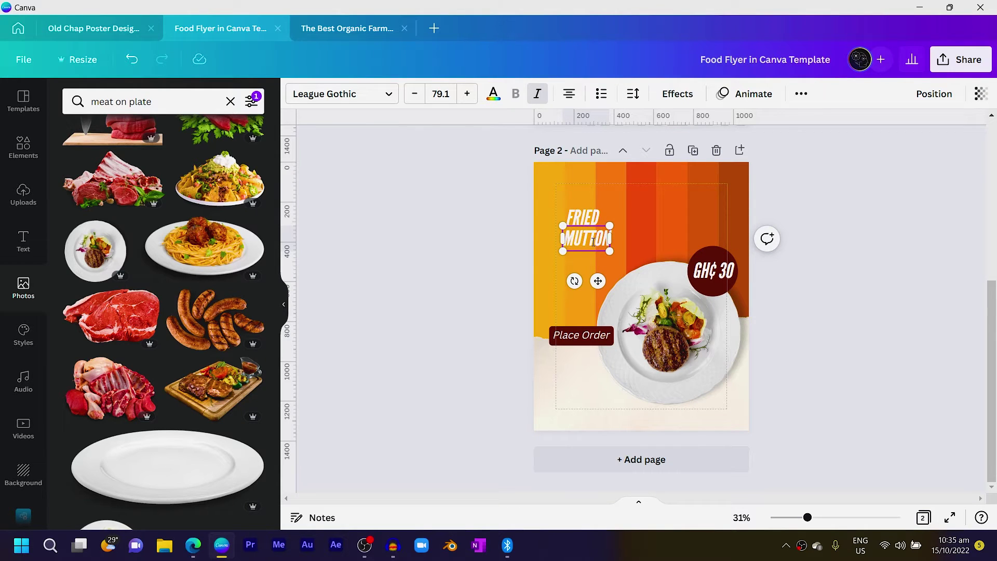
{"action": "key", "text": "Escape"}
Enlarge FRIED MUTTON together, move it to the upper left and tilt it slightly counter-clockwise
{"action": "left_click", "coordinate": [590, 216], "text": "shift"}
{"action": "left_click_drag", "start_coordinate": [613, 207], "coordinate": [727, 156]}
{"action": "left_click_drag", "start_coordinate": [637, 231], "coordinate": [615, 262]}
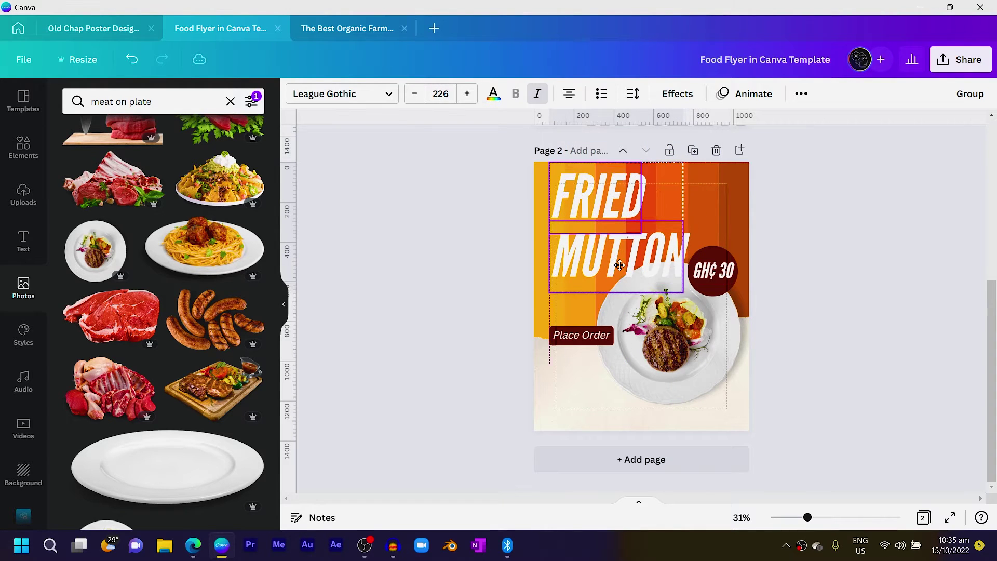
{"action": "left_click", "coordinate": [581, 244]}
{"action": "left_click", "coordinate": [580, 206], "text": "shift"}
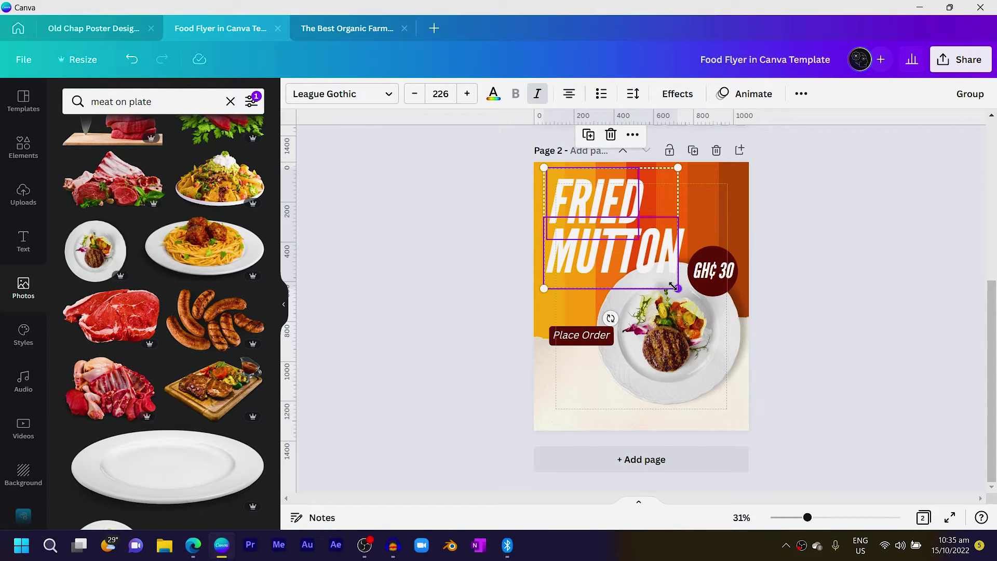
{"action": "left_click_drag", "start_coordinate": [678, 286], "coordinate": [657, 271]}
{"action": "left_click_drag", "start_coordinate": [600, 301], "coordinate": [618, 313]}
{"action": "left_click_drag", "start_coordinate": [673, 280], "coordinate": [665, 279]}
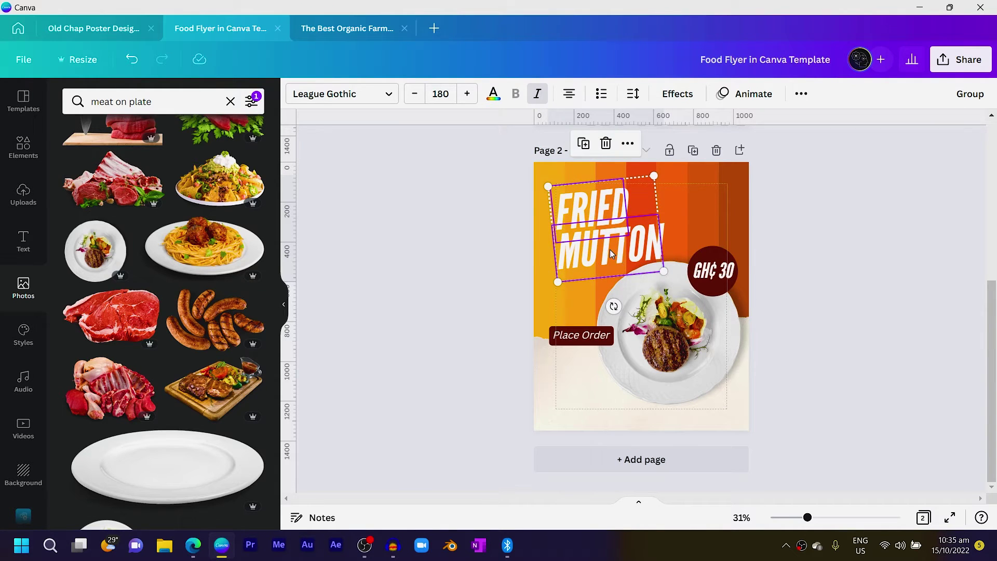
Shrink the plate photo and shift the GH¢ 30 circle slightly down-left
{"action": "left_click", "coordinate": [675, 358]}
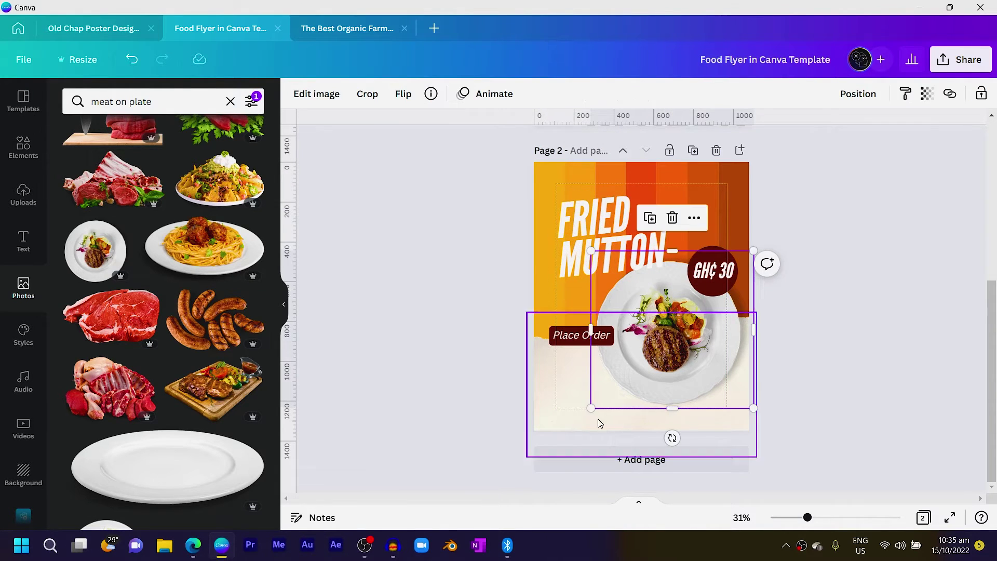
{"action": "left_click_drag", "start_coordinate": [592, 406], "coordinate": [672, 423]}
{"action": "left_click", "coordinate": [713, 286]}
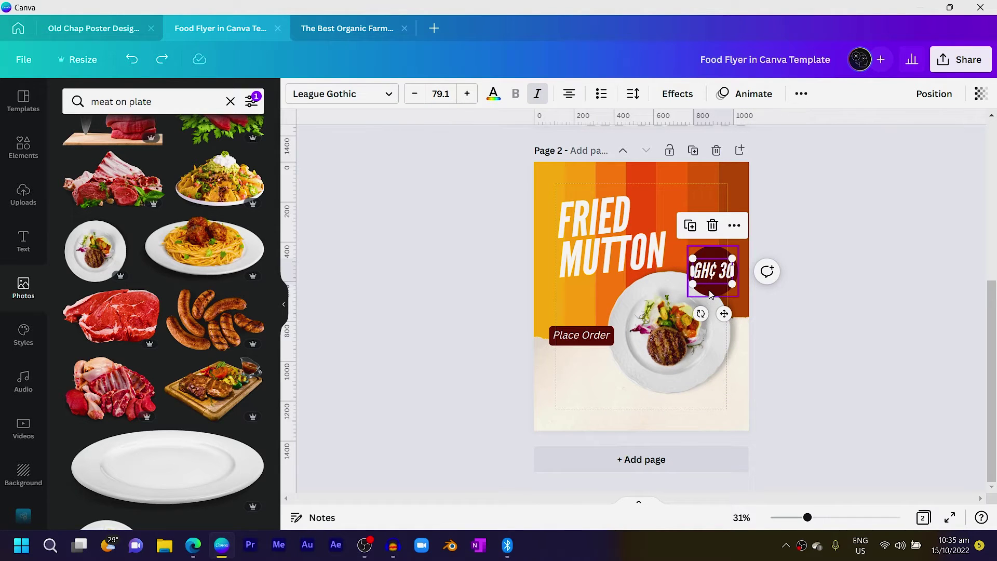
{"action": "left_click", "coordinate": [705, 289]}
{"action": "left_click_drag", "start_coordinate": [705, 290], "coordinate": [687, 309]}
{"action": "left_click", "coordinate": [821, 356]}
{"action": "left_click_drag", "start_coordinate": [666, 383], "coordinate": [673, 377]}
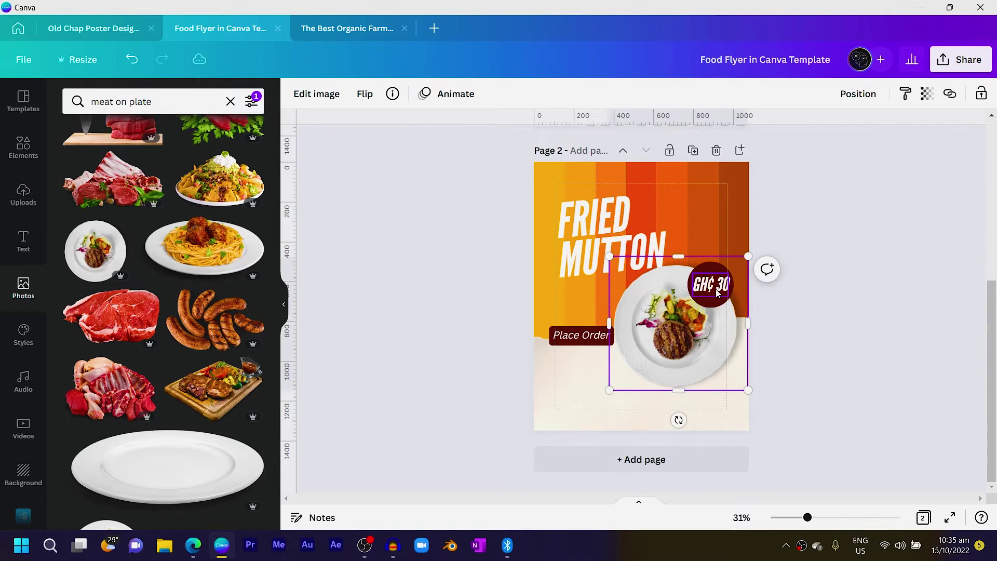
Move plate, badge and Place Order down together, then shift Place Order onto the plate's edge
{"action": "left_click", "coordinate": [715, 287], "text": "shift"}
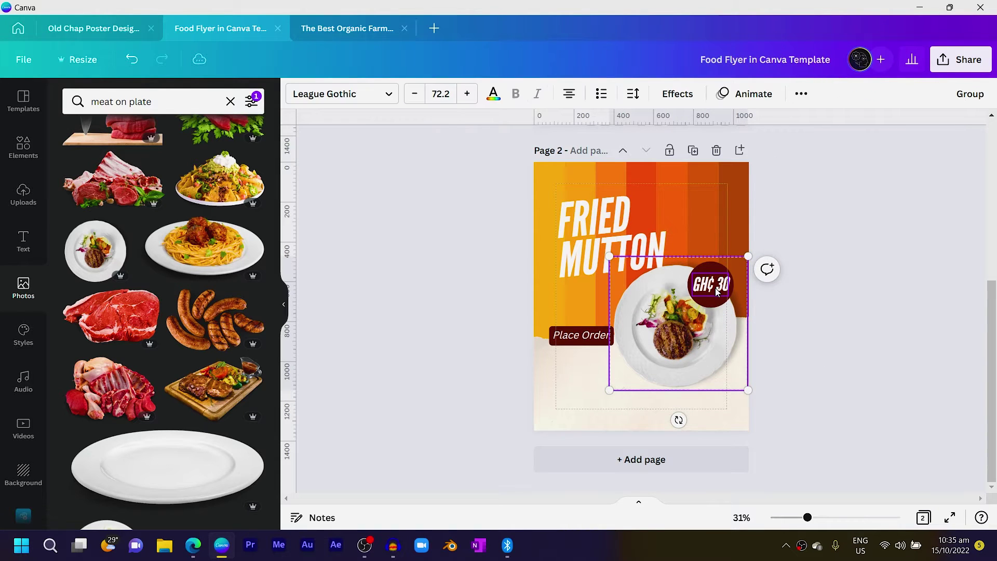
{"action": "left_click", "coordinate": [581, 334], "text": "shift"}
{"action": "left_click_drag", "start_coordinate": [580, 334], "coordinate": [580, 354]}
{"action": "left_click", "coordinate": [580, 423]}
{"action": "left_click_drag", "start_coordinate": [580, 423], "coordinate": [580, 422]}
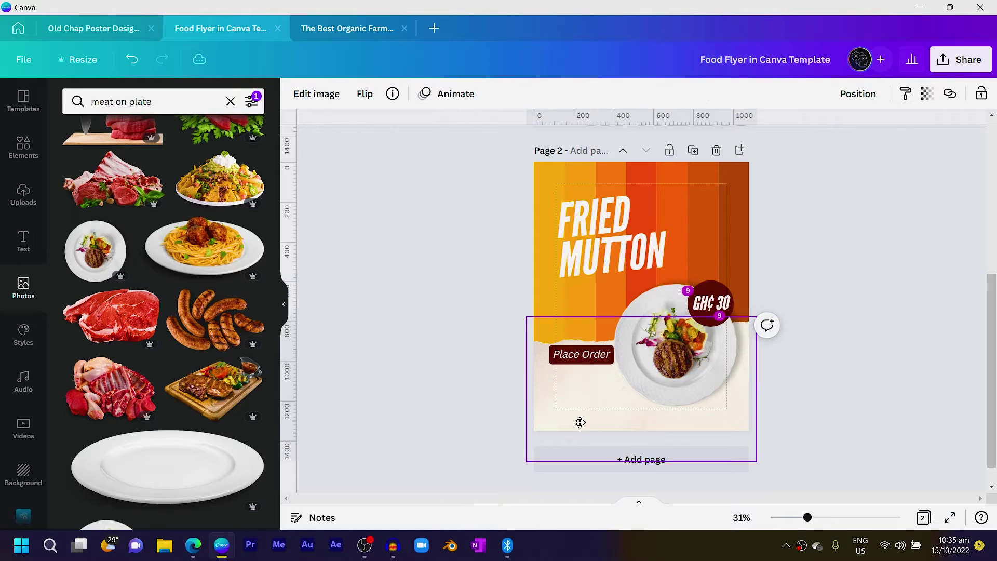
{"action": "left_click", "coordinate": [478, 355]}
{"action": "left_click", "coordinate": [578, 358]}
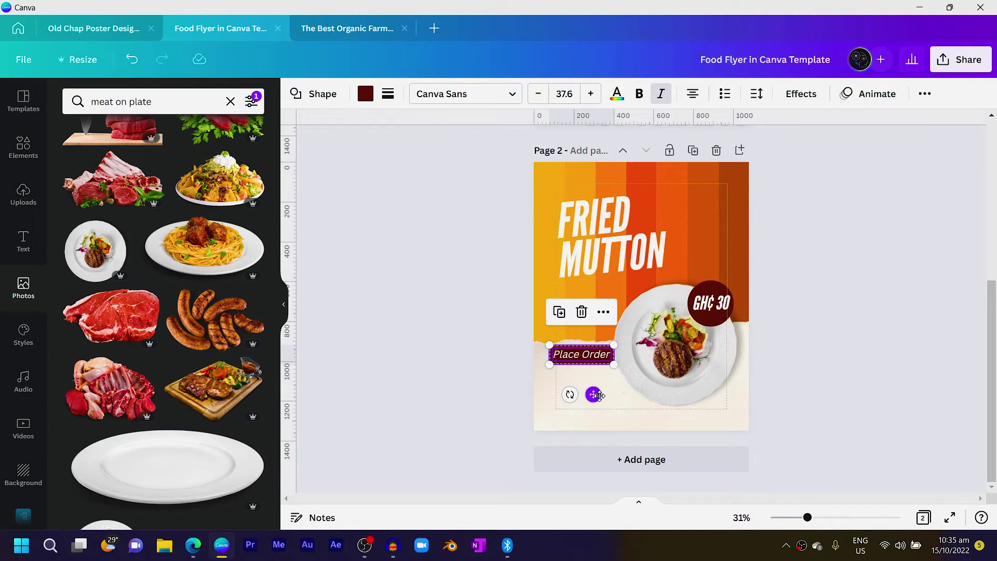
{"action": "left_click_drag", "start_coordinate": [577, 358], "coordinate": [593, 346]}
{"action": "key", "text": "Escape"}
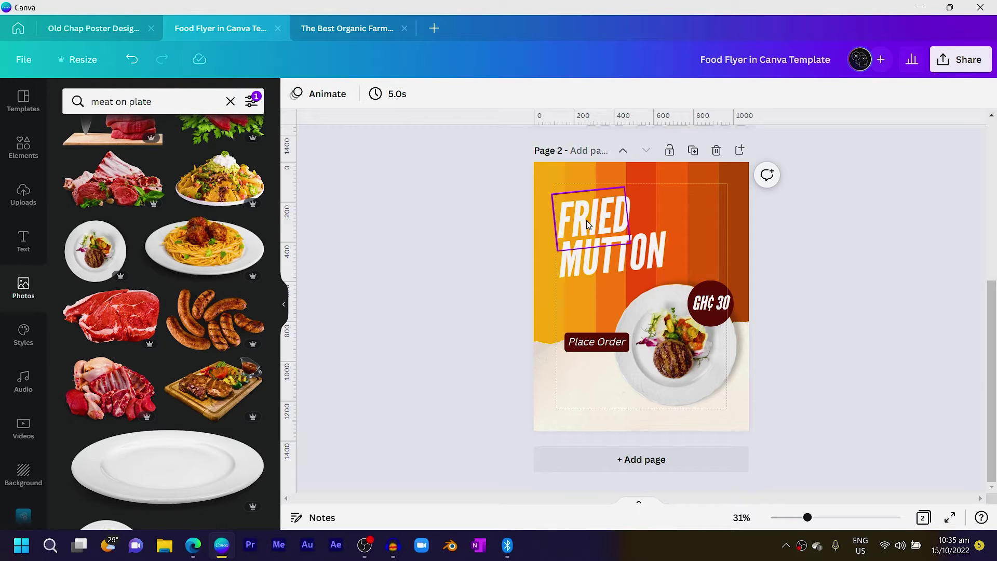
{"action": "scroll", "coordinate": [597, 197], "scroll_direction": "up", "scroll_amount": 5}
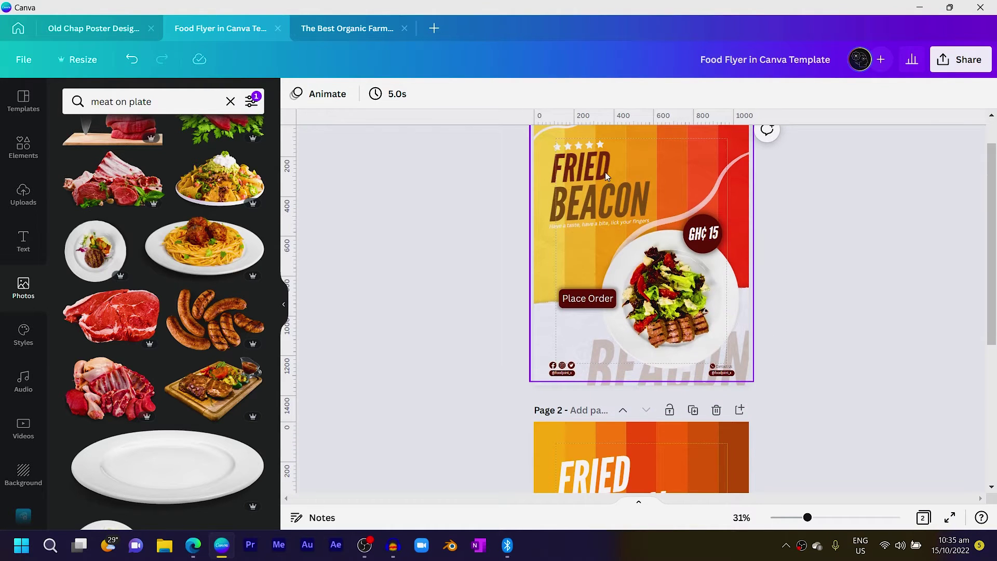
{"action": "scroll", "coordinate": [550, 246], "scroll_direction": "down", "scroll_amount": 5}
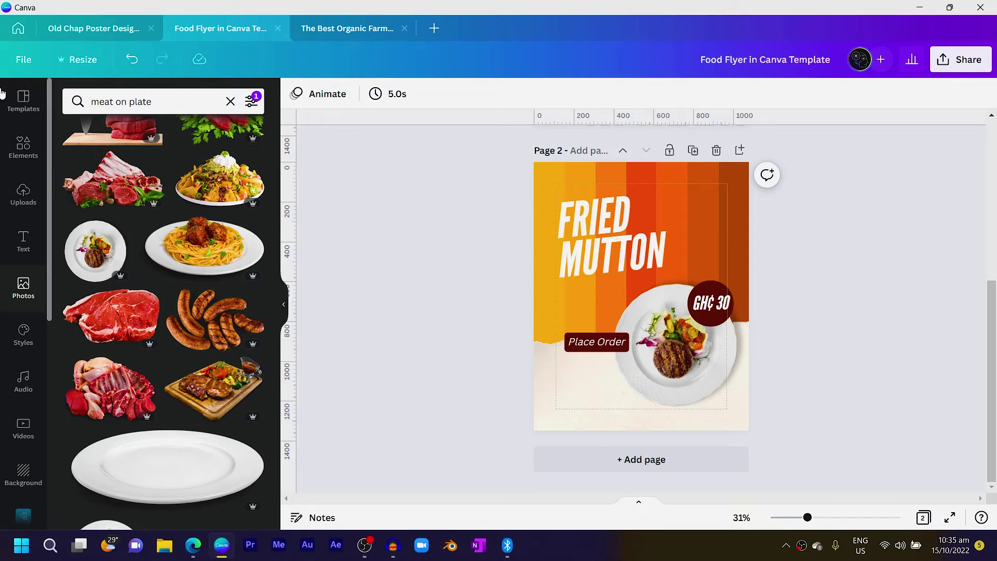
Add a white star from a 'STAR' search, shrink it and duplicate it into five stars
{"action": "left_click", "coordinate": [24, 147]}
{"action": "left_click", "coordinate": [184, 102]}
{"action": "key", "text": "ctrl+a"}
{"action": "type", "text": "STAR"}
{"action": "key", "text": "Return"}
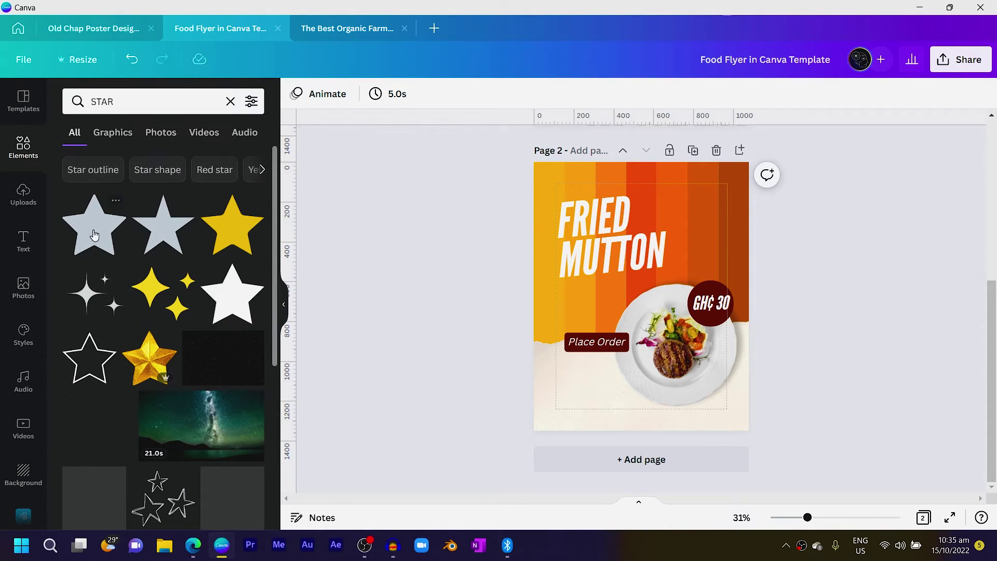
{"action": "left_click", "coordinate": [229, 308]}
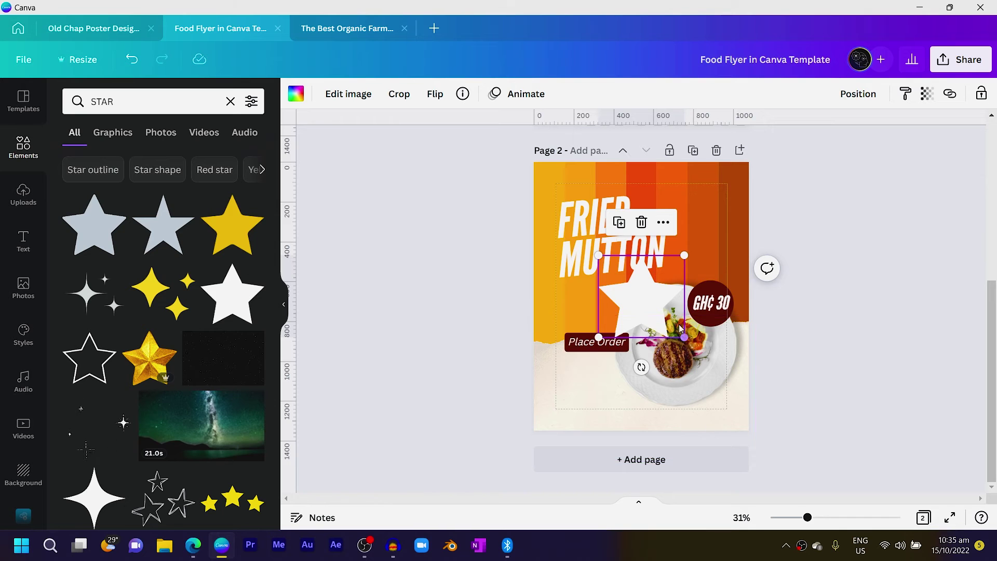
{"action": "scroll", "coordinate": [619, 316], "scroll_direction": "up", "scroll_amount": 5}
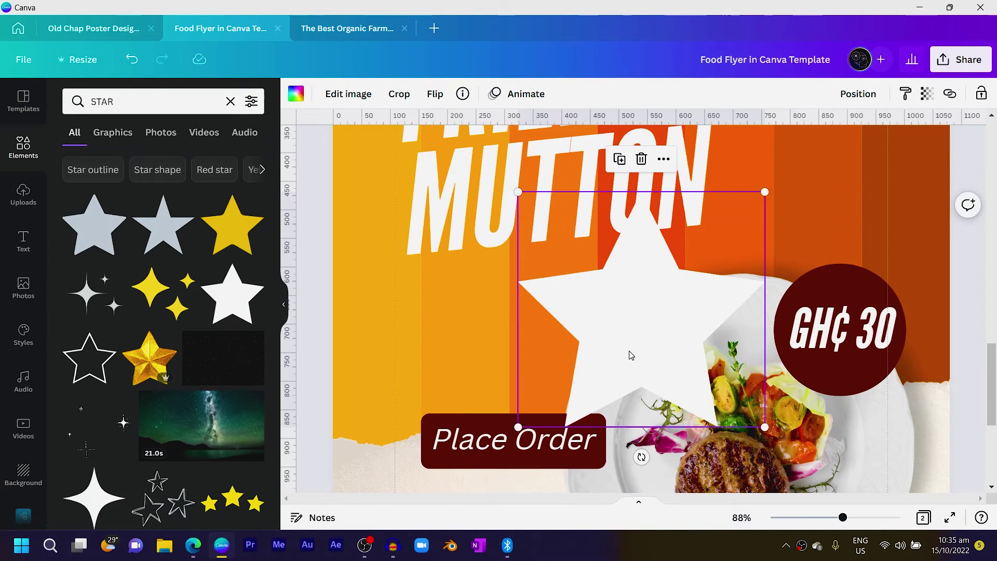
{"action": "scroll", "coordinate": [513, 195], "scroll_direction": "up", "scroll_amount": 3}
{"action": "left_click_drag", "start_coordinate": [577, 187], "coordinate": [701, 339]}
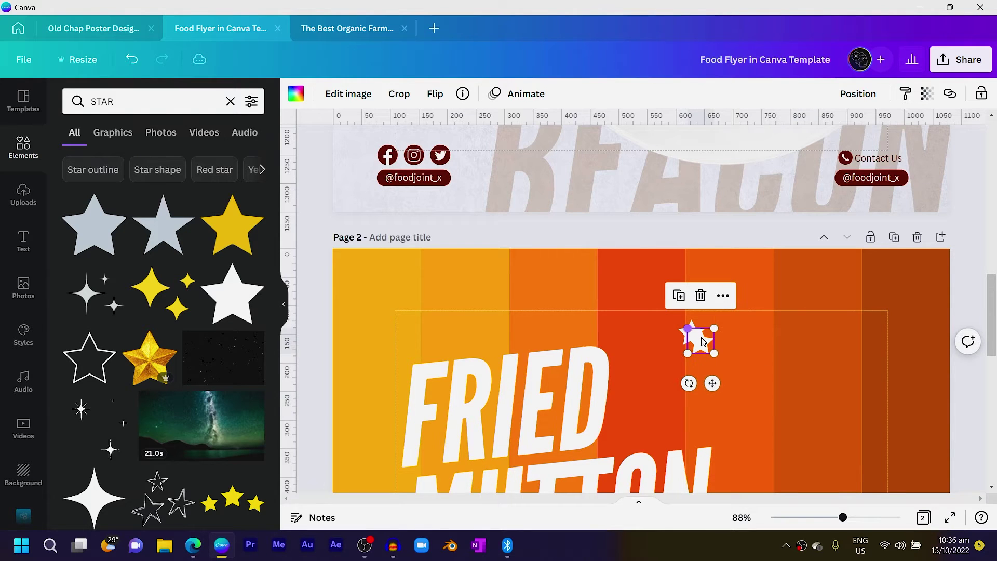
{"action": "left_click_drag", "start_coordinate": [718, 384], "coordinate": [729, 365]}
{"action": "key", "text": "ctrl+d"}
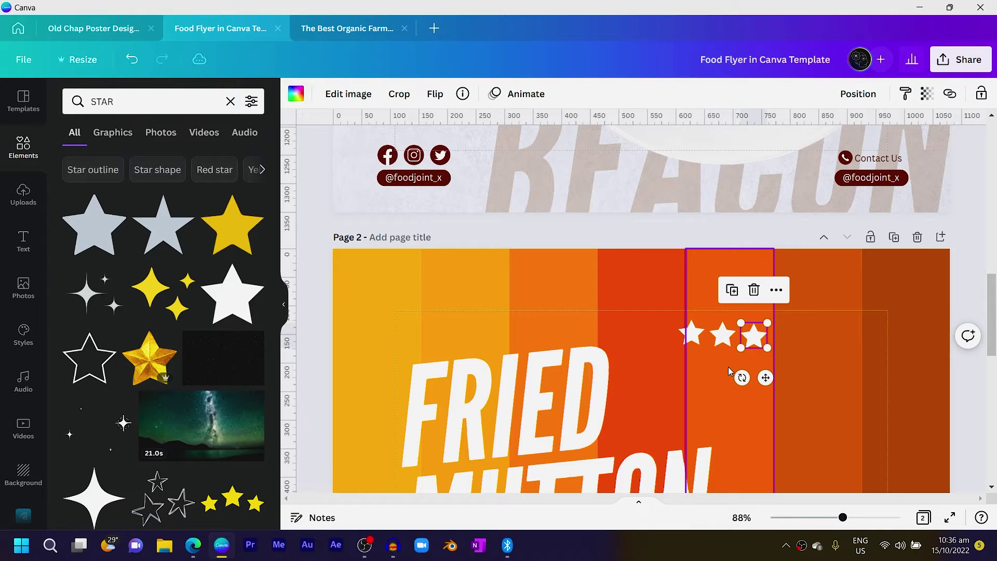
{"action": "key", "text": "ctrl+d"}
{"action": "key", "text": "ctrl+d"}
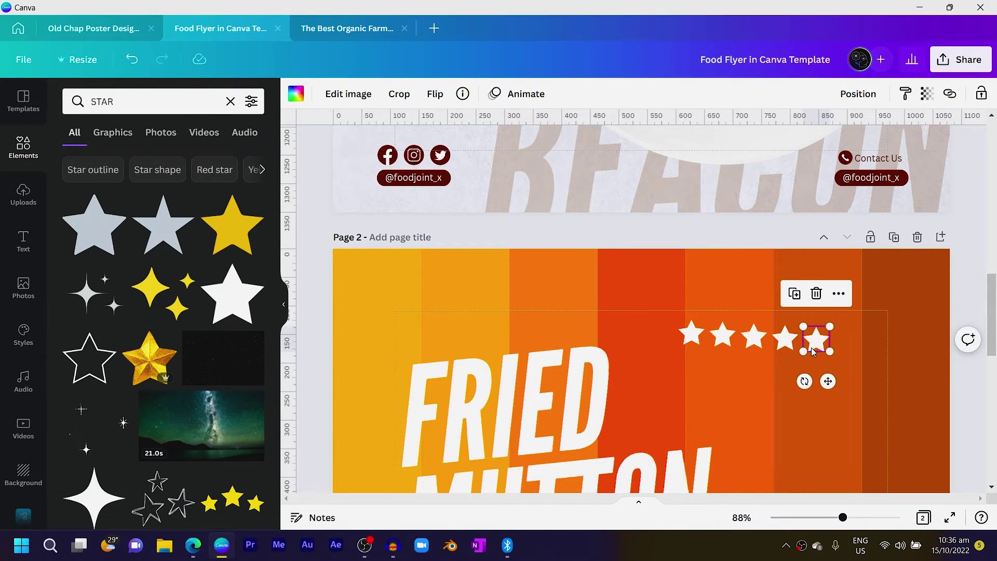
Space the five stars evenly, group them and move the row above FRIED
{"action": "left_click", "coordinate": [754, 341]}
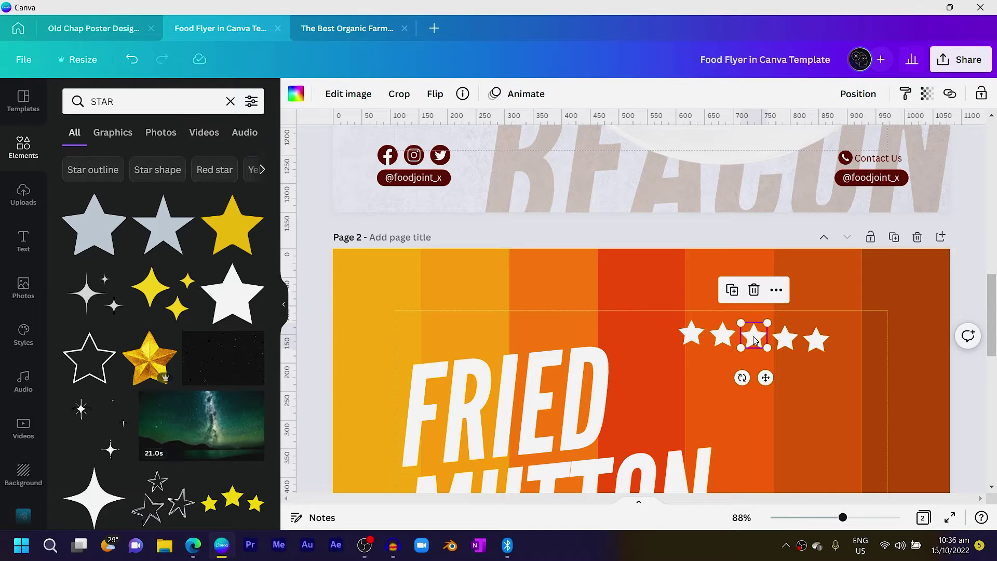
{"action": "left_click", "coordinate": [816, 344]}
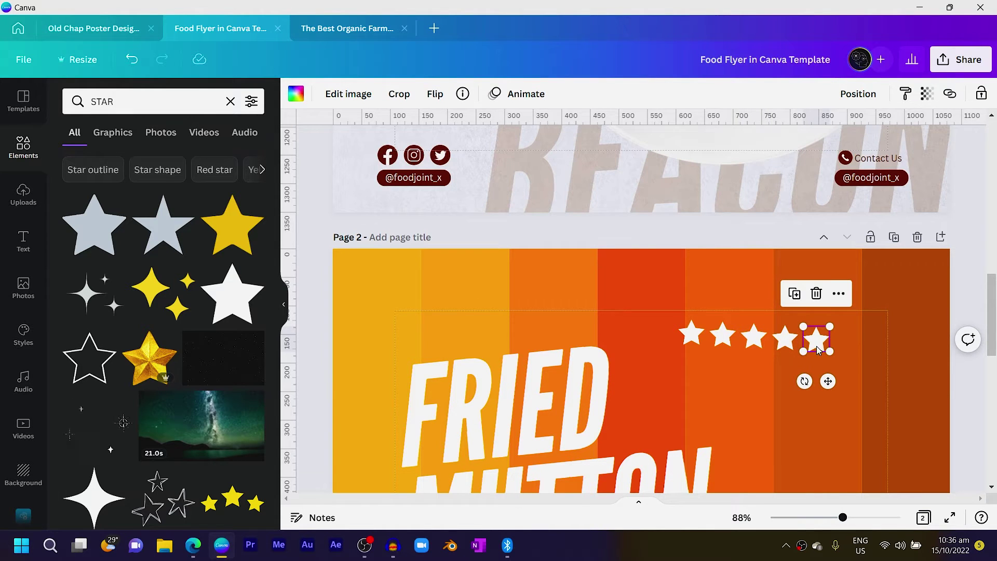
{"action": "left_click", "coordinate": [792, 346], "text": "shift"}
{"action": "left_click", "coordinate": [759, 345], "text": "shift"}
{"action": "left_click", "coordinate": [722, 336], "text": "shift"}
{"action": "left_click", "coordinate": [685, 336], "text": "shift"}
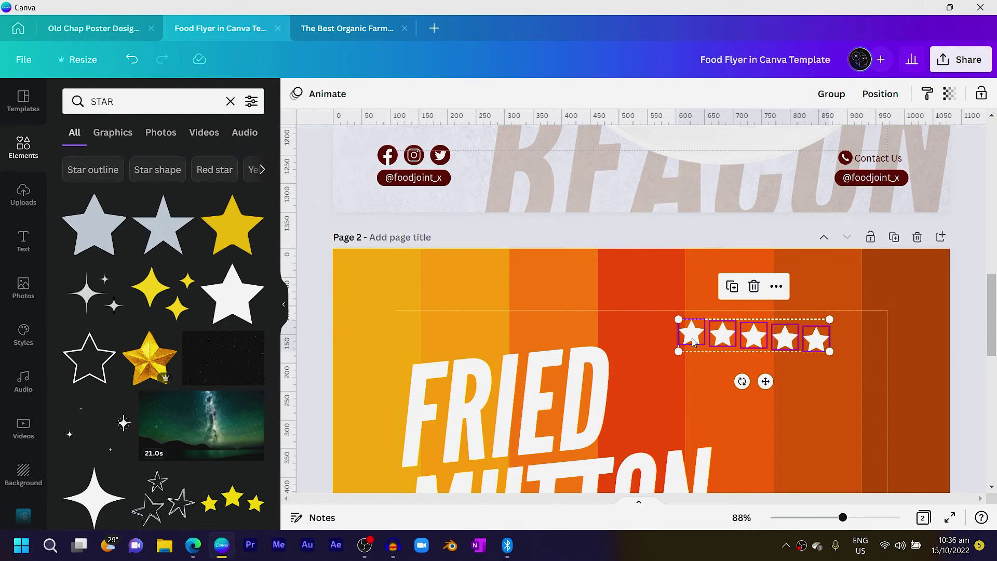
{"action": "left_click", "coordinate": [879, 97]}
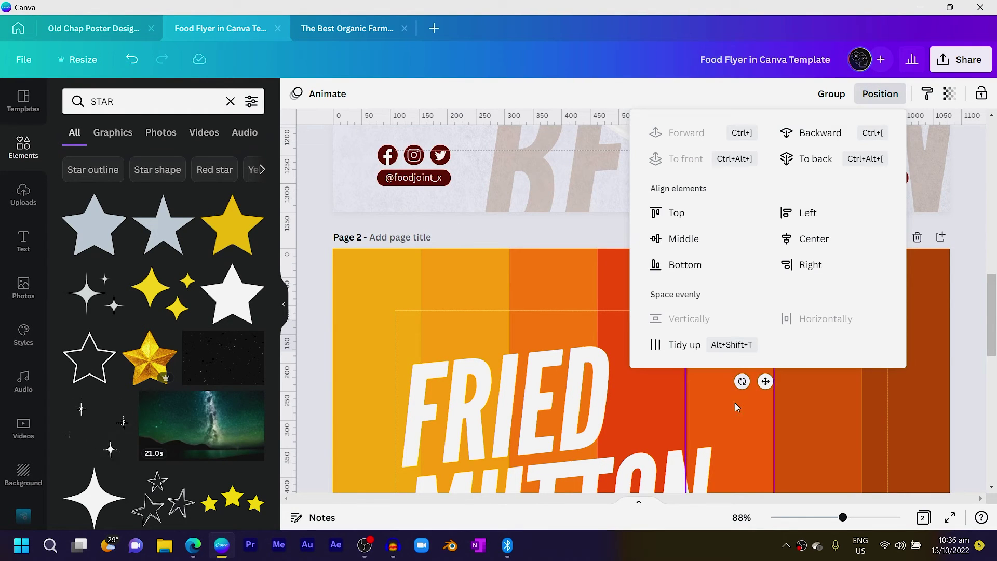
{"action": "left_click", "coordinate": [684, 345]}
{"action": "left_click", "coordinate": [800, 337]}
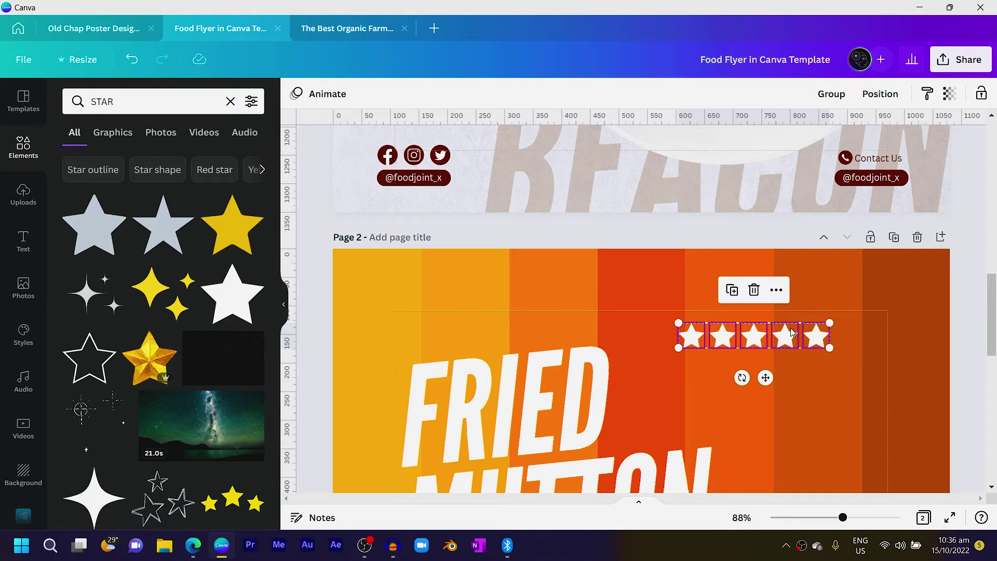
{"action": "left_click", "coordinate": [836, 95]}
{"action": "left_click_drag", "start_coordinate": [766, 379], "coordinate": [508, 380]}
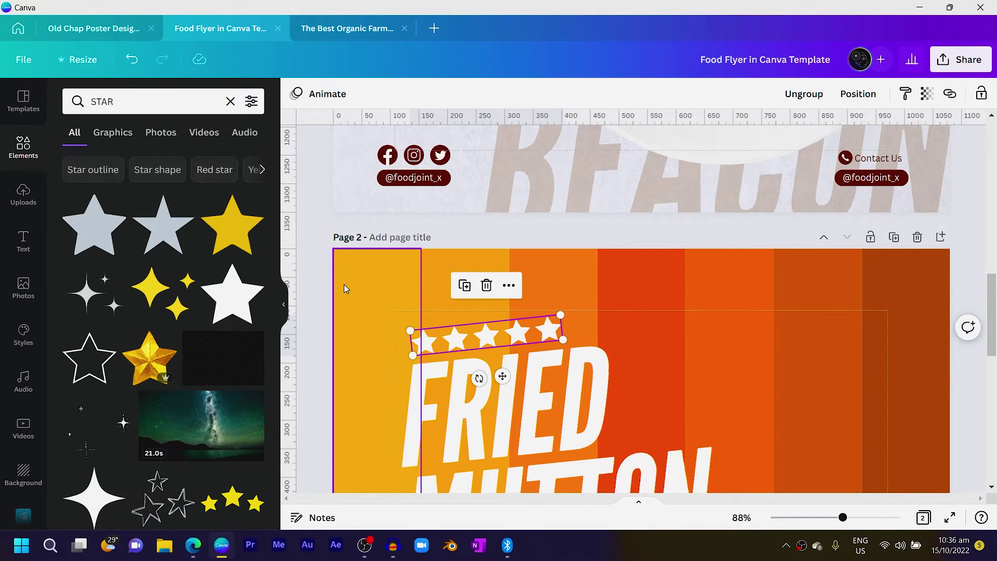
Colour the FRIED heading dark maroon and the MUTTON text dark brown from Document Colors
{"action": "left_click", "coordinate": [322, 261]}
{"action": "scroll", "coordinate": [322, 261], "scroll_direction": "down", "scroll_amount": 3}
{"action": "left_click", "coordinate": [516, 269]}
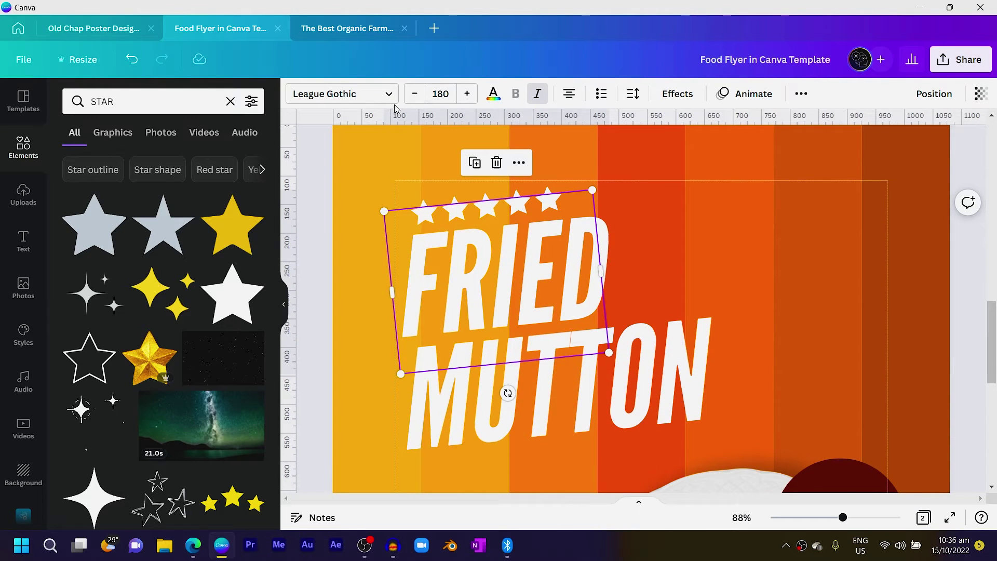
{"action": "left_click", "coordinate": [493, 94]}
{"action": "left_click", "coordinate": [146, 161]}
{"action": "scroll", "coordinate": [644, 322], "scroll_direction": "down", "scroll_amount": 2}
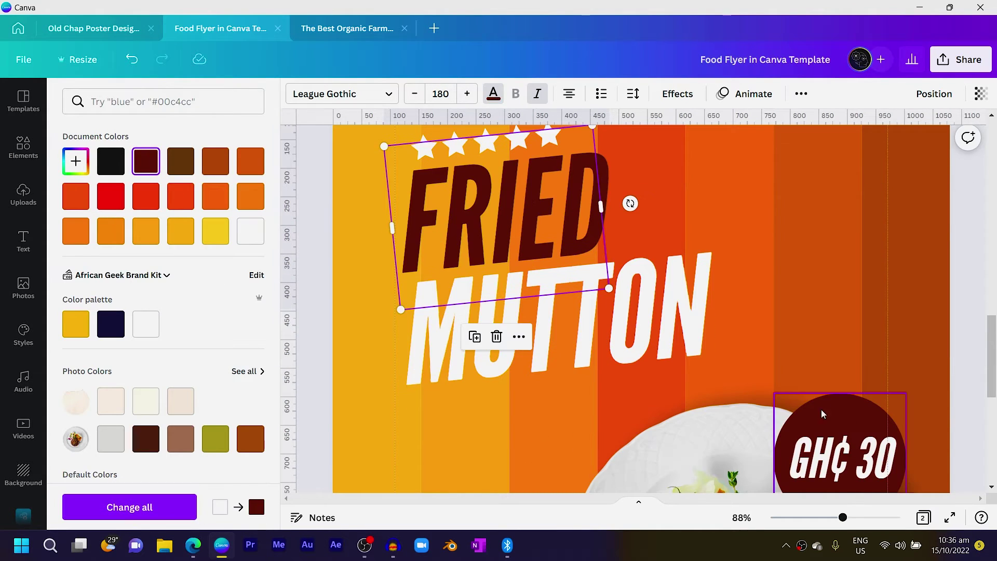
{"action": "left_click", "coordinate": [644, 325]}
{"action": "left_click", "coordinate": [181, 161]}
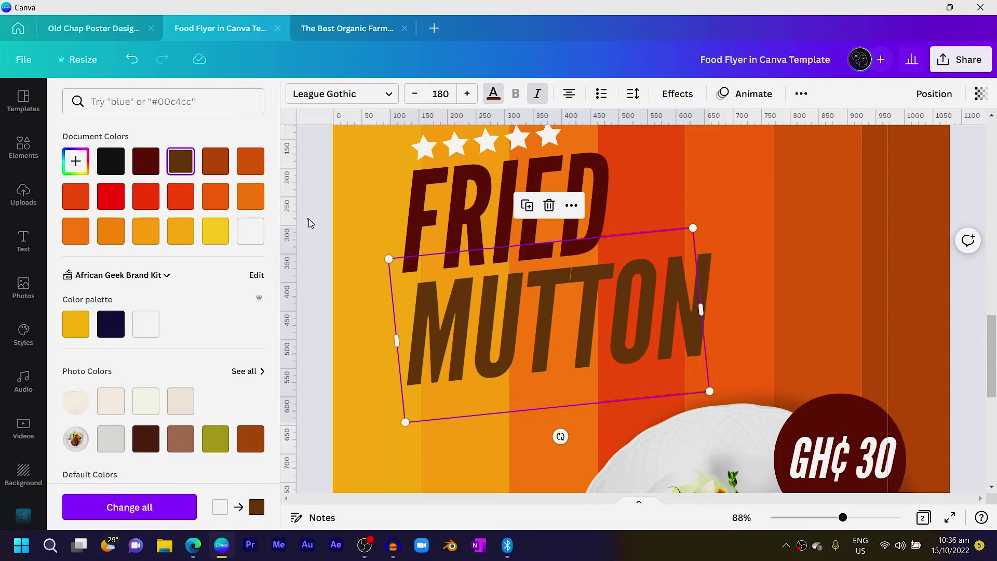
{"action": "left_click", "coordinate": [309, 223]}
Place a copy of page 1's tagline under MUTTON on page 2, tilted about -9°
{"action": "scroll", "coordinate": [308, 223], "scroll_direction": "down", "scroll_amount": 5}
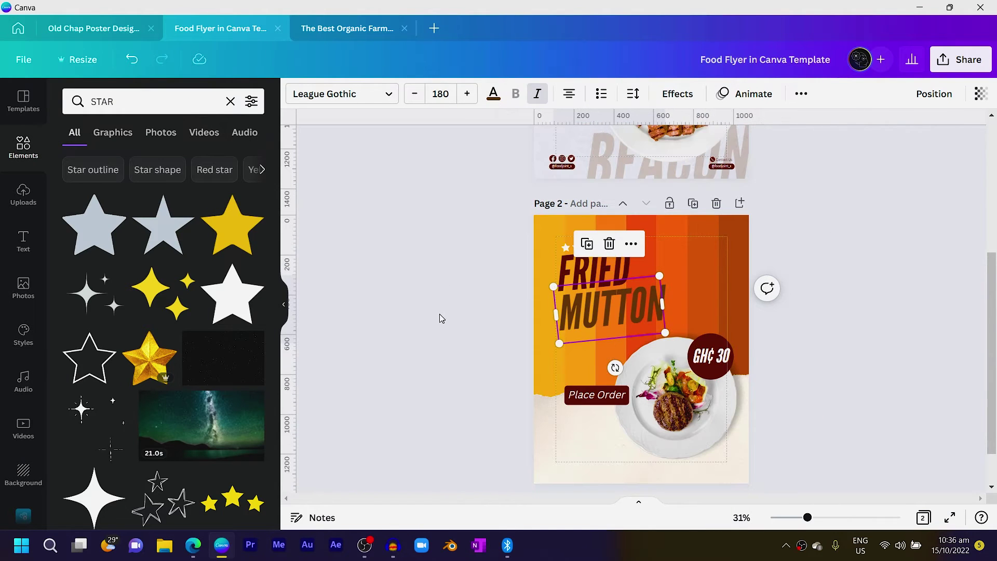
{"action": "scroll", "coordinate": [628, 322], "scroll_direction": "up", "scroll_amount": 5}
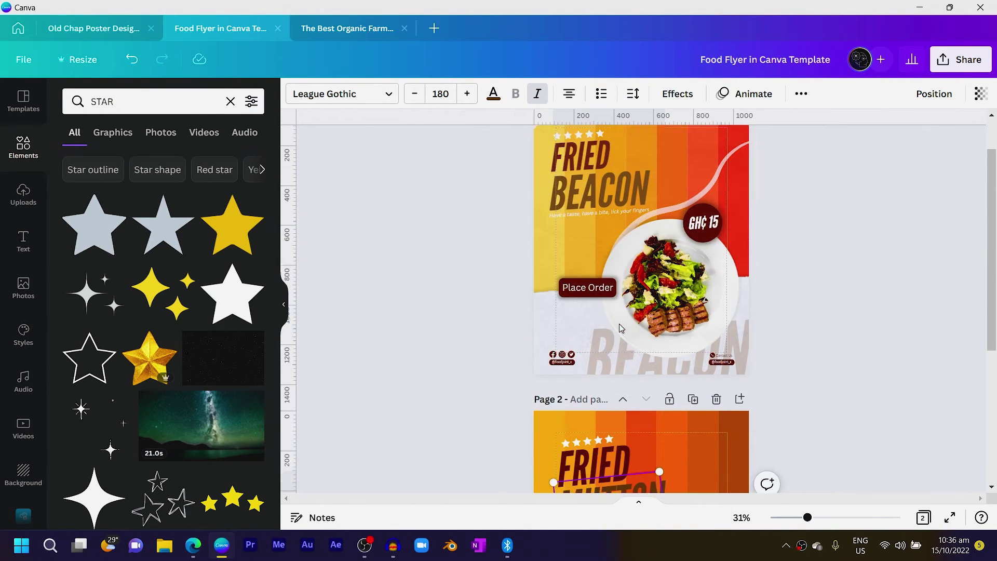
{"action": "left_click", "coordinate": [568, 272]}
{"action": "scroll", "coordinate": [567, 272], "scroll_direction": "down", "scroll_amount": 5}
{"action": "left_click", "coordinate": [581, 312]}
{"action": "left_click_drag", "start_coordinate": [612, 347], "coordinate": [627, 357]}
{"action": "scroll", "coordinate": [627, 357], "scroll_direction": "up", "scroll_amount": 5}
{"action": "left_click_drag", "start_coordinate": [574, 403], "coordinate": [577, 400]}
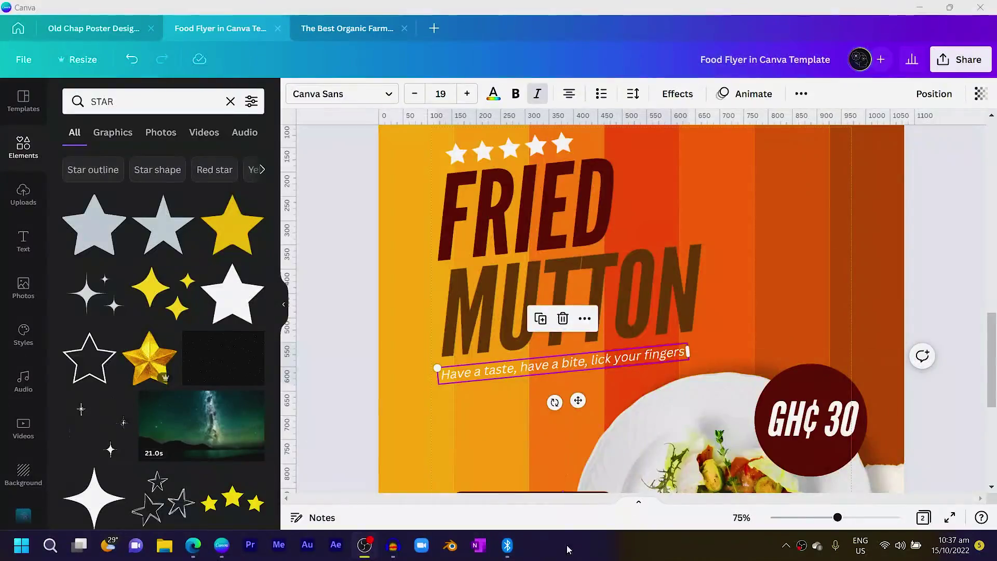
Deselect the tagline and enter 'CEMENT TEXTURE' in the element search box
{"action": "scroll", "coordinate": [422, 335], "scroll_direction": "down", "scroll_amount": 2}
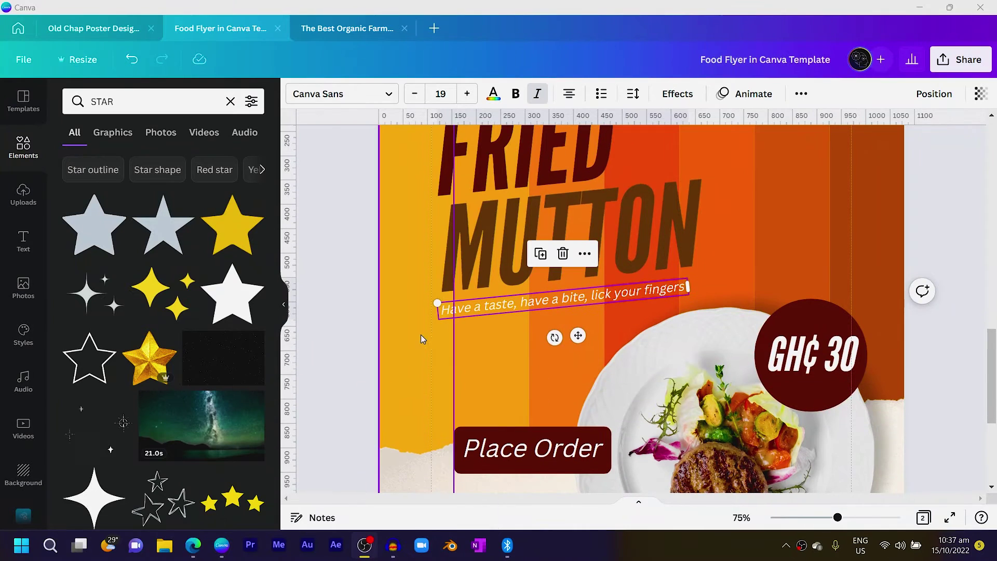
{"action": "left_click", "coordinate": [366, 286]}
{"action": "scroll", "coordinate": [370, 287], "scroll_direction": "down", "scroll_amount": 1}
{"action": "scroll", "coordinate": [370, 287], "scroll_direction": "down", "scroll_amount": 4}
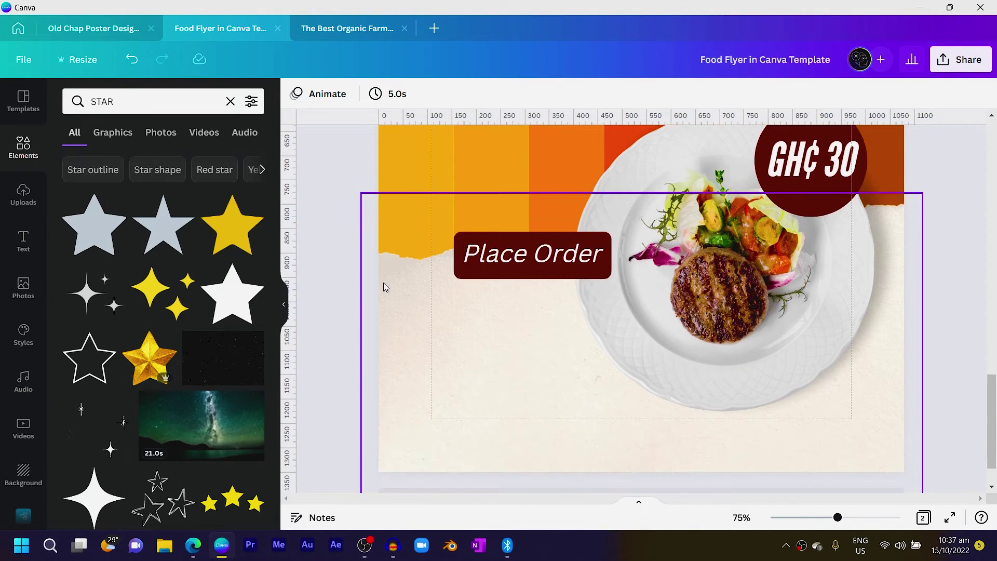
{"action": "scroll", "coordinate": [382, 271], "scroll_direction": "up", "scroll_amount": 6}
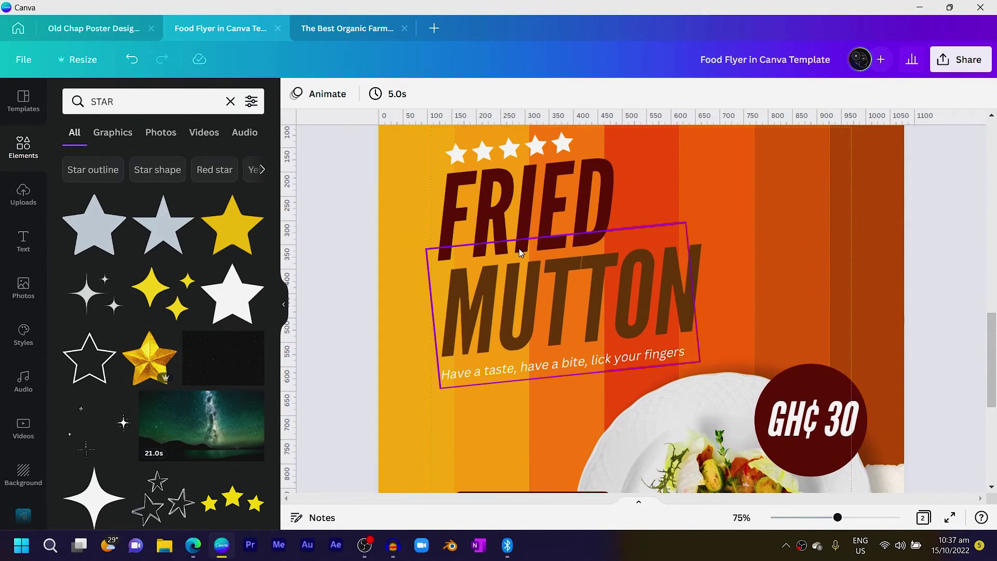
{"action": "left_click", "coordinate": [151, 112]}
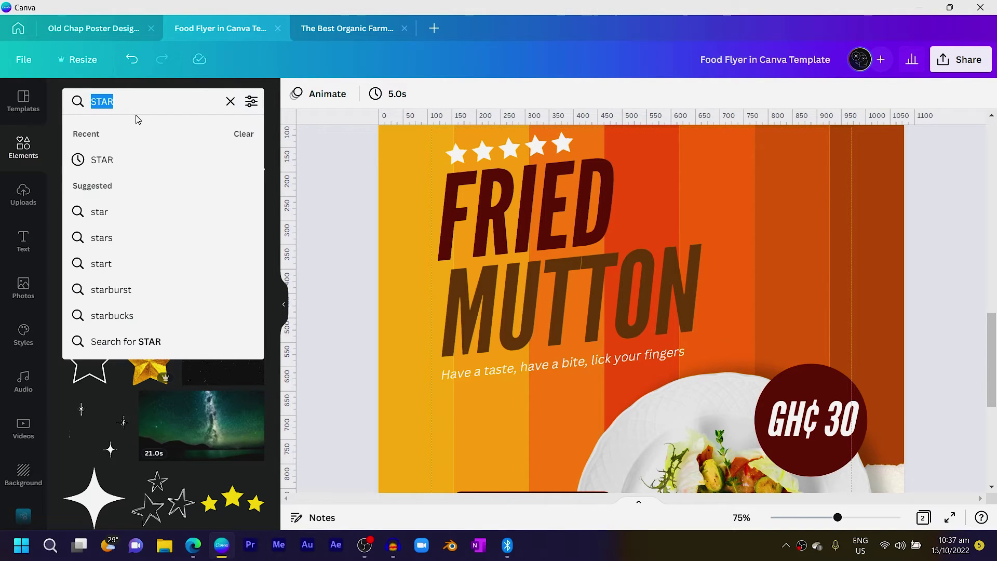
{"action": "type", "text": "CEMENT TEXTURE"}
Add a cement texture image and stretch it to cover all of page 2
{"action": "key", "text": "Return"}
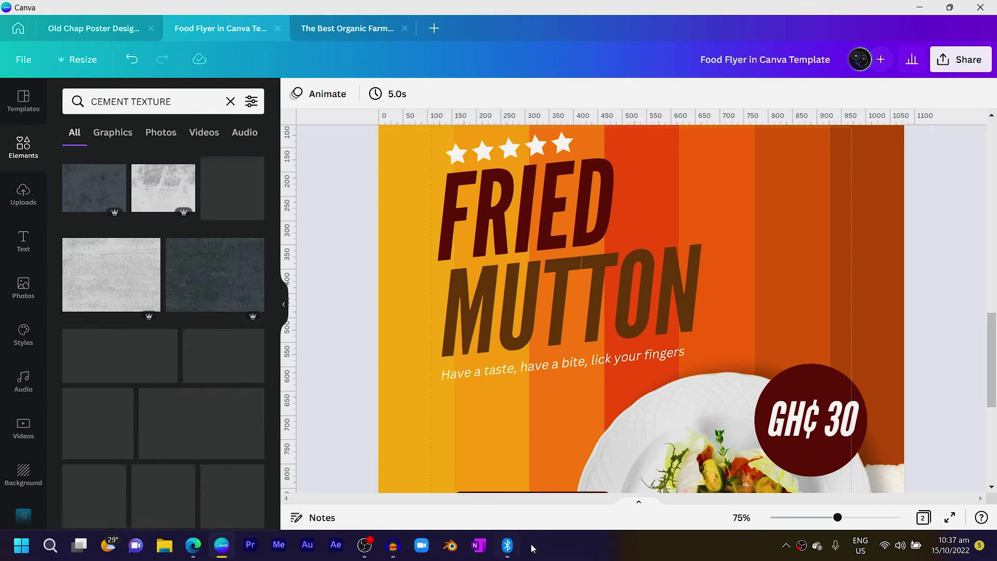
{"action": "left_click", "coordinate": [111, 275]}
{"action": "key", "text": "ctrl+minus"}
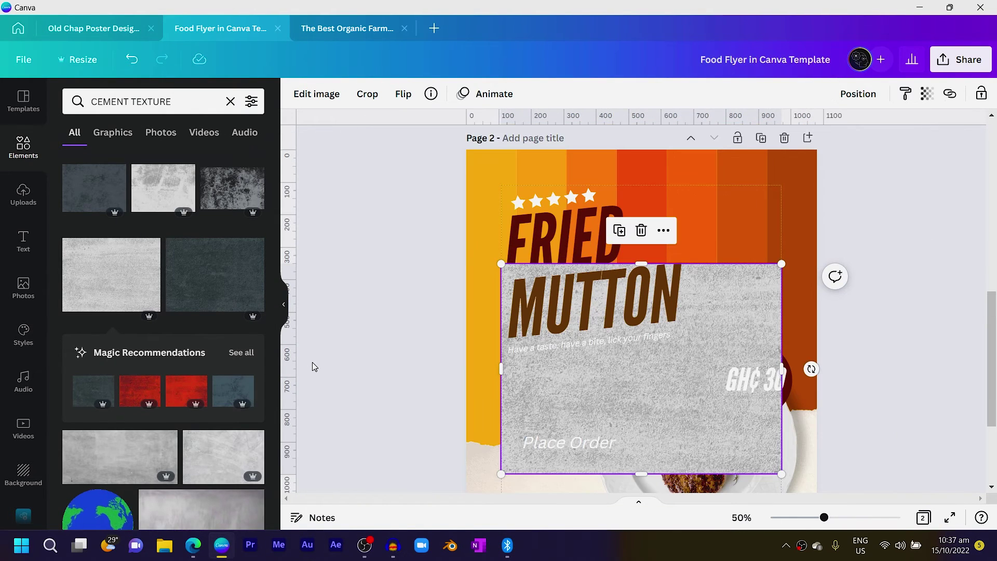
{"action": "left_click_drag", "start_coordinate": [635, 422], "coordinate": [593, 285]}
{"action": "left_click_drag", "start_coordinate": [742, 253], "coordinate": [824, 251]}
{"action": "left_click_drag", "start_coordinate": [662, 359], "coordinate": [697, 434]}
Set the cement texture's transparency to 25
{"action": "scroll", "coordinate": [696, 433], "scroll_direction": "up", "scroll_amount": 4}
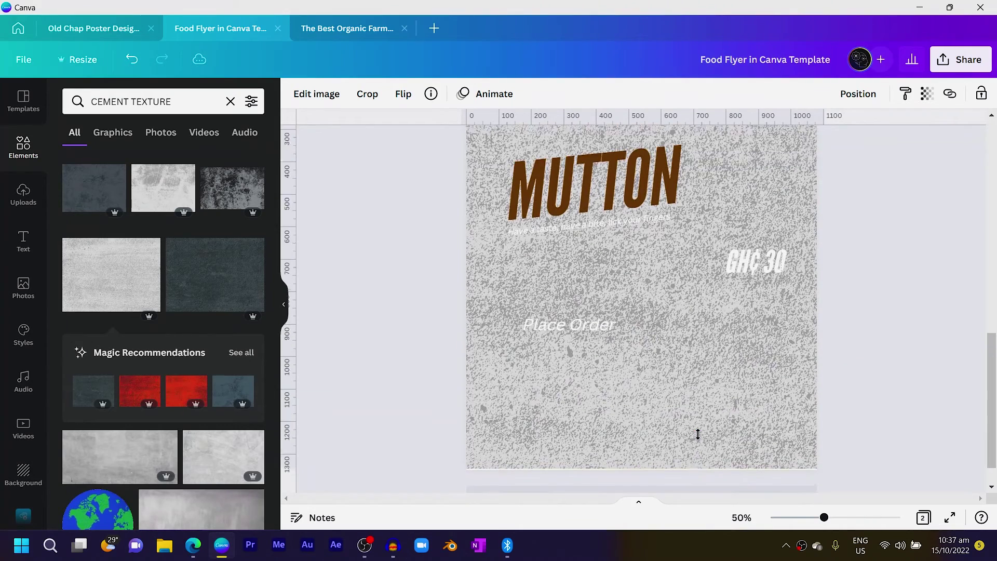
{"action": "left_click", "coordinate": [927, 93]}
{"action": "left_click_drag", "start_coordinate": [914, 147], "coordinate": [838, 171]}
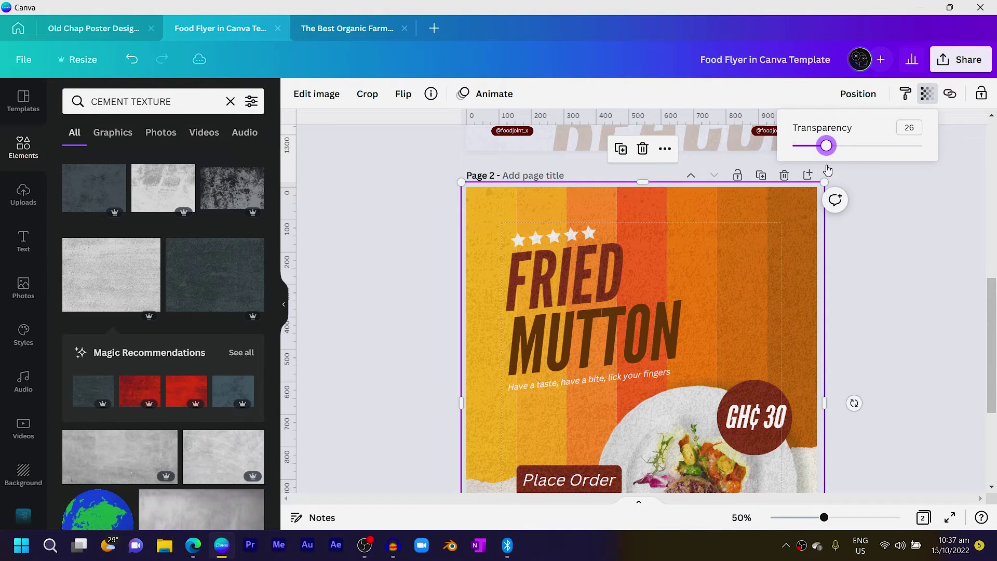
{"action": "scroll", "coordinate": [801, 261], "scroll_direction": "down", "scroll_amount": 3}
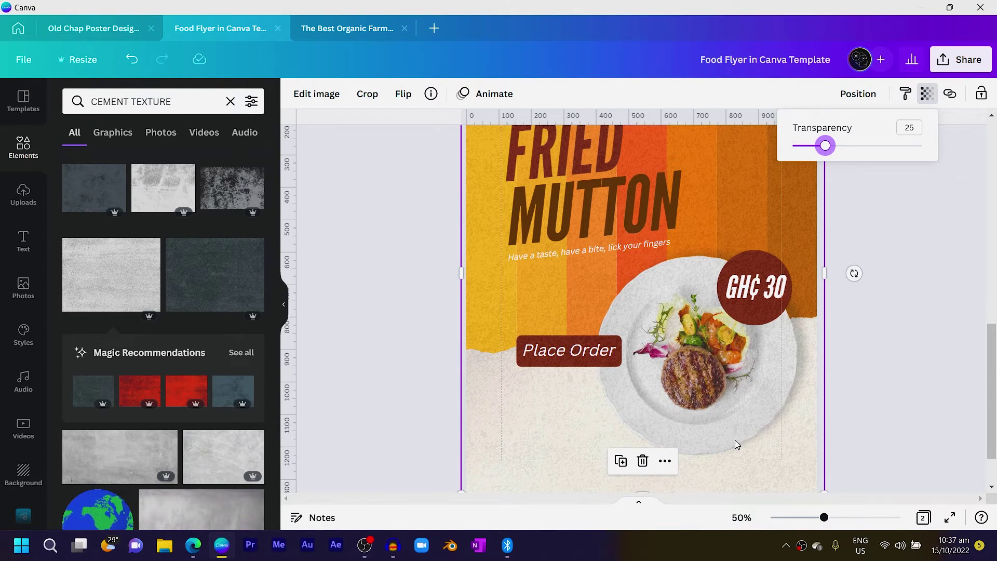
{"action": "left_click", "coordinate": [522, 412]}
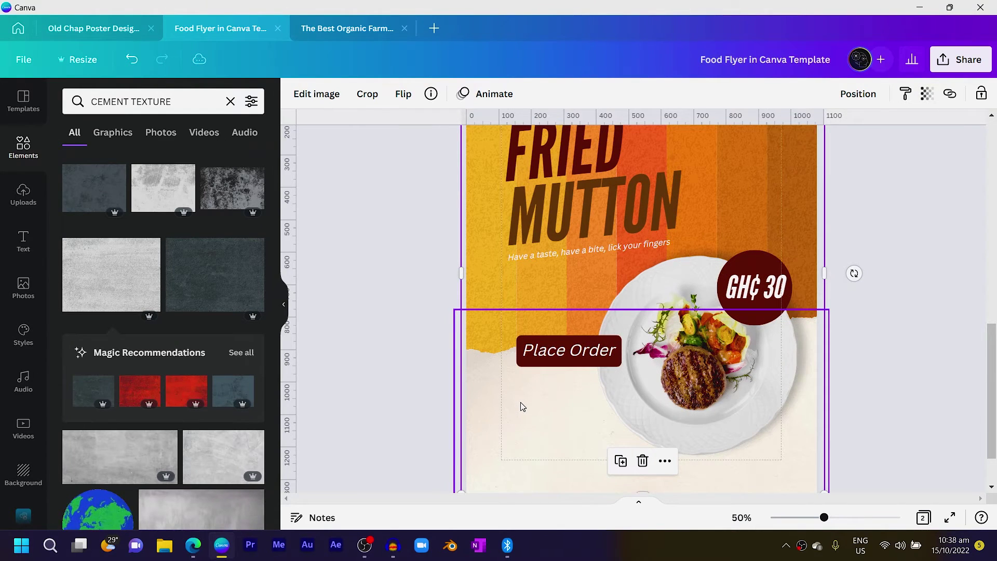
Select the tagline and FRIED heading over the texture, then deselect them
{"action": "scroll", "coordinate": [550, 286], "scroll_direction": "up", "scroll_amount": 3}
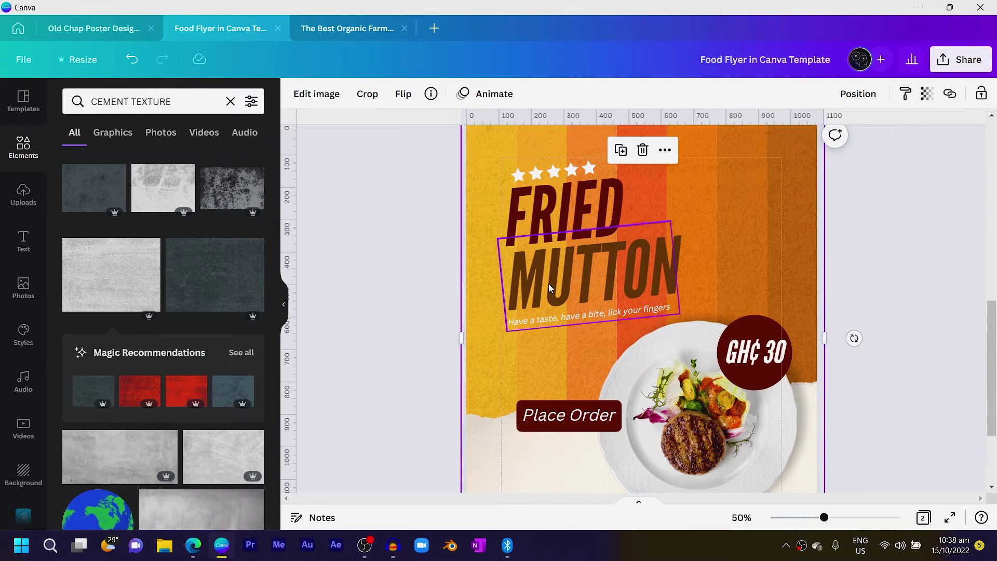
{"action": "left_click", "coordinate": [549, 318]}
{"action": "left_click", "coordinate": [559, 216], "text": "shift"}
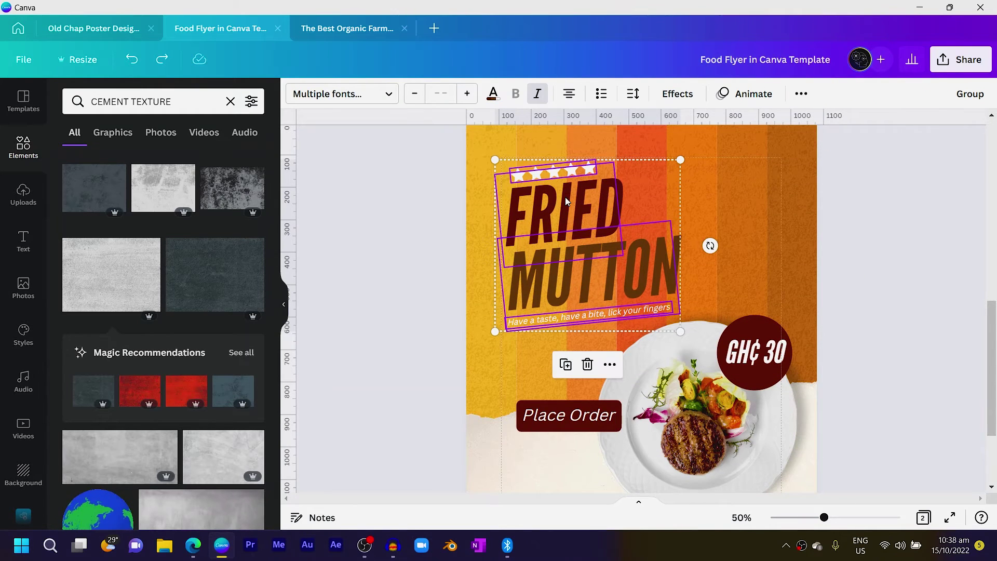
{"action": "left_click", "coordinate": [427, 307]}
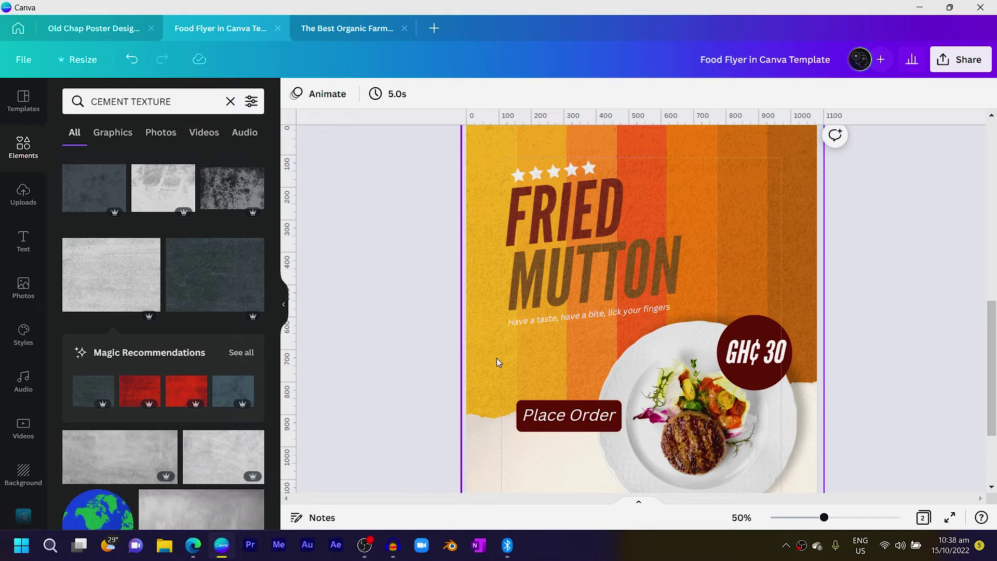
{"action": "scroll", "coordinate": [666, 409], "scroll_direction": "down", "scroll_amount": 4}
{"action": "scroll", "coordinate": [667, 410], "scroll_direction": "down", "scroll_amount": 1}
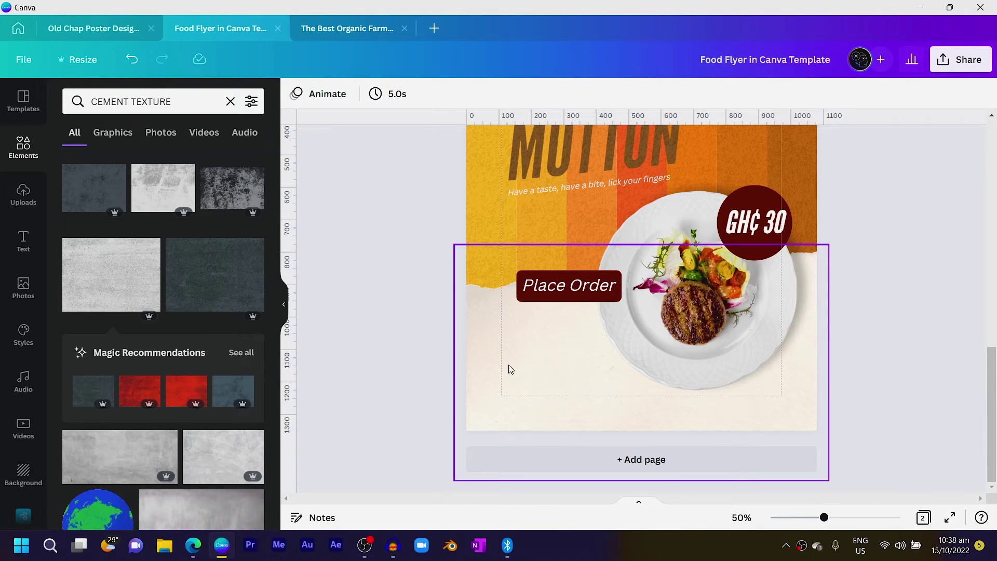
{"action": "left_click", "coordinate": [181, 103]}
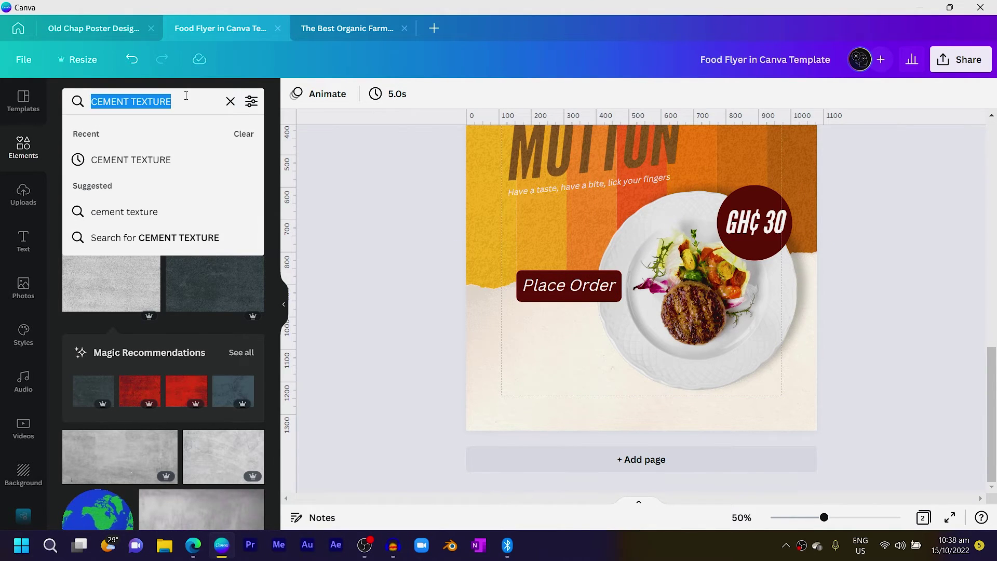
Add a blue Facebook icon and create a third page holding a copy of it
{"action": "type", "text": "FACEB"}
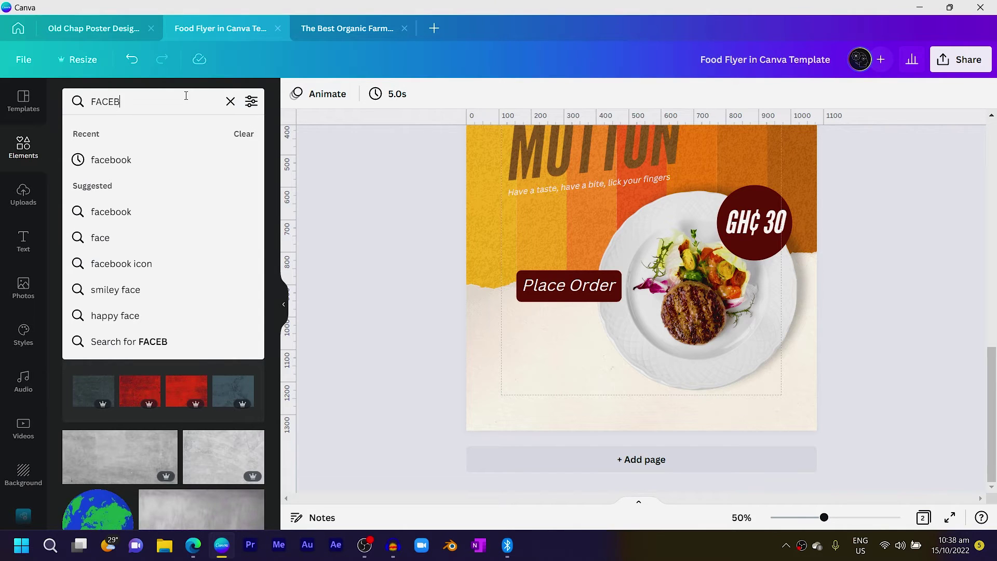
{"action": "key", "text": "Return"}
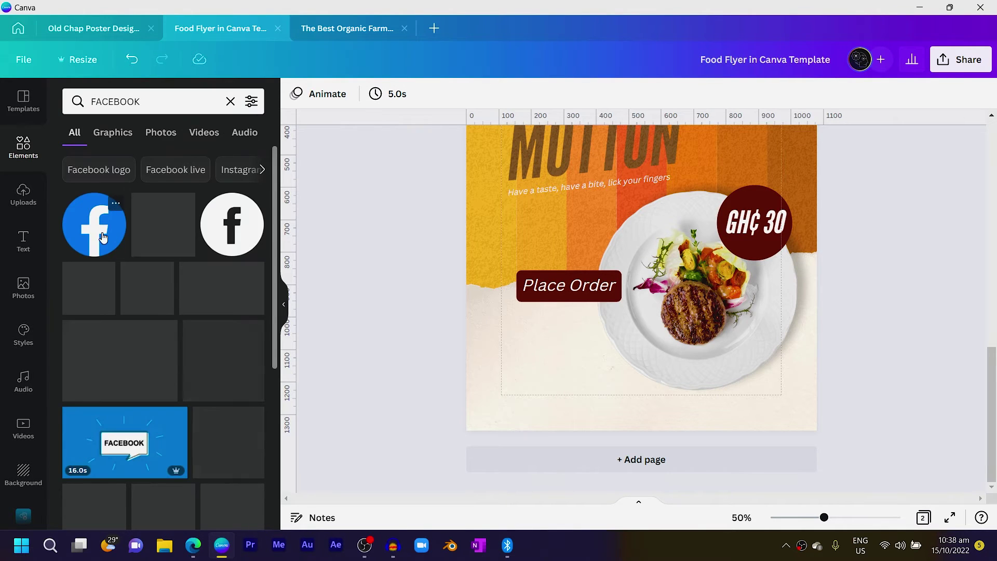
{"action": "left_click", "coordinate": [98, 237]}
{"action": "left_click_drag", "start_coordinate": [639, 258], "coordinate": [562, 397]}
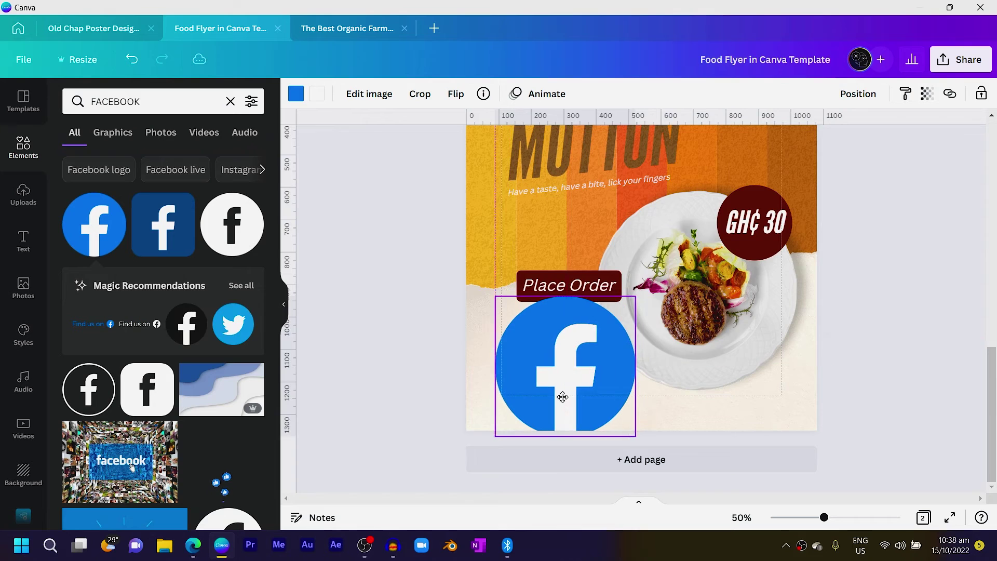
{"action": "key", "text": "ctrl+Return"}
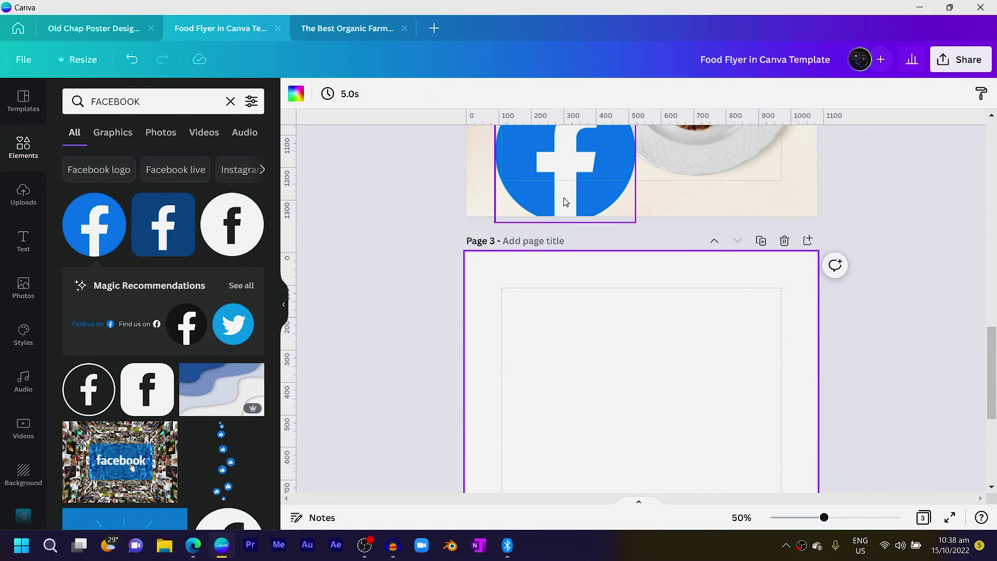
{"action": "key", "text": "ctrl+v"}
Add a Twitter graphic and a black circular Instagram icon on page 3
{"action": "left_click", "coordinate": [156, 98]}
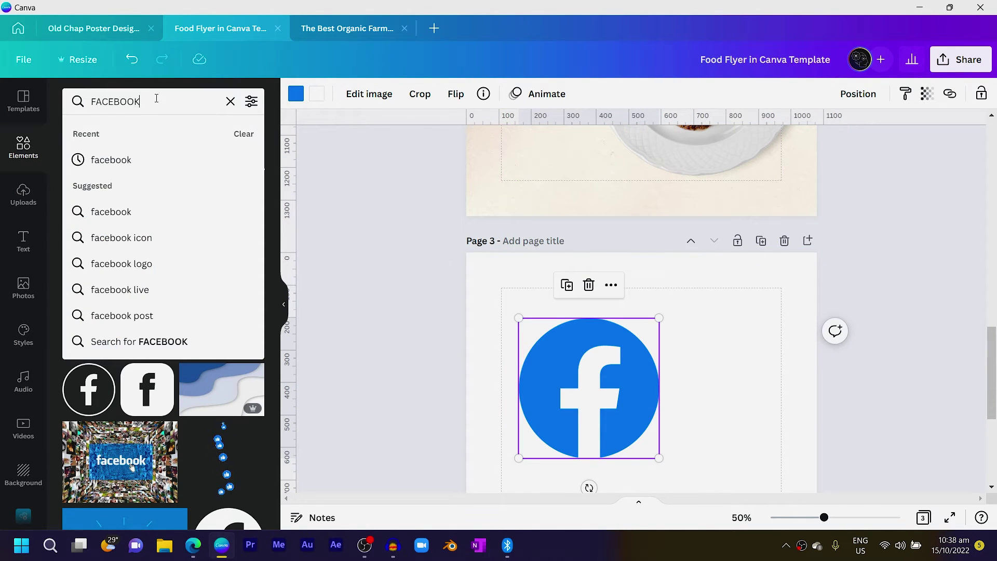
{"action": "type", "text": "TWITTER"}
{"action": "key", "text": "Return"}
{"action": "left_click_drag", "start_coordinate": [222, 363], "coordinate": [588, 374]}
{"action": "left_click", "coordinate": [152, 92]}
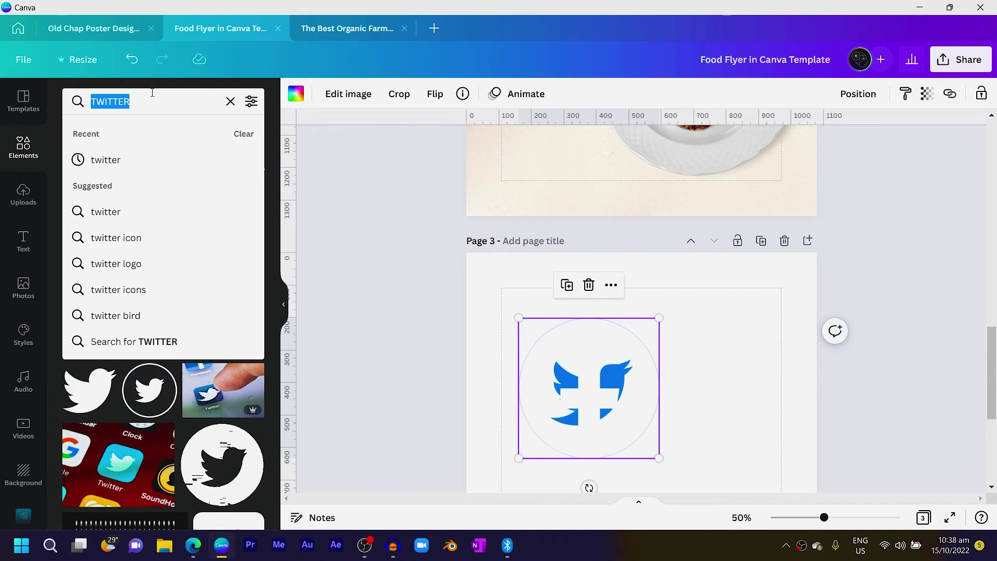
{"action": "type", "text": "INSTAGRAM"}
{"action": "key", "text": "Return"}
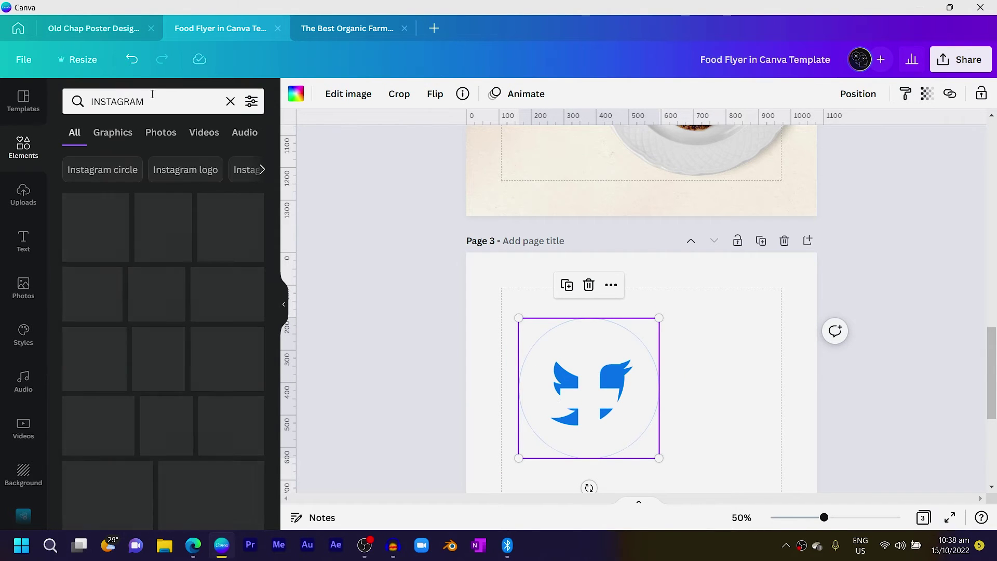
{"action": "left_click_drag", "start_coordinate": [150, 288], "coordinate": [599, 389]}
{"action": "left_click_drag", "start_coordinate": [452, 400], "coordinate": [631, 366]}
Paste a copy of the Place Order box below the Instagram icon and narrow it
{"action": "scroll", "coordinate": [634, 389], "scroll_direction": "up", "scroll_amount": 5}
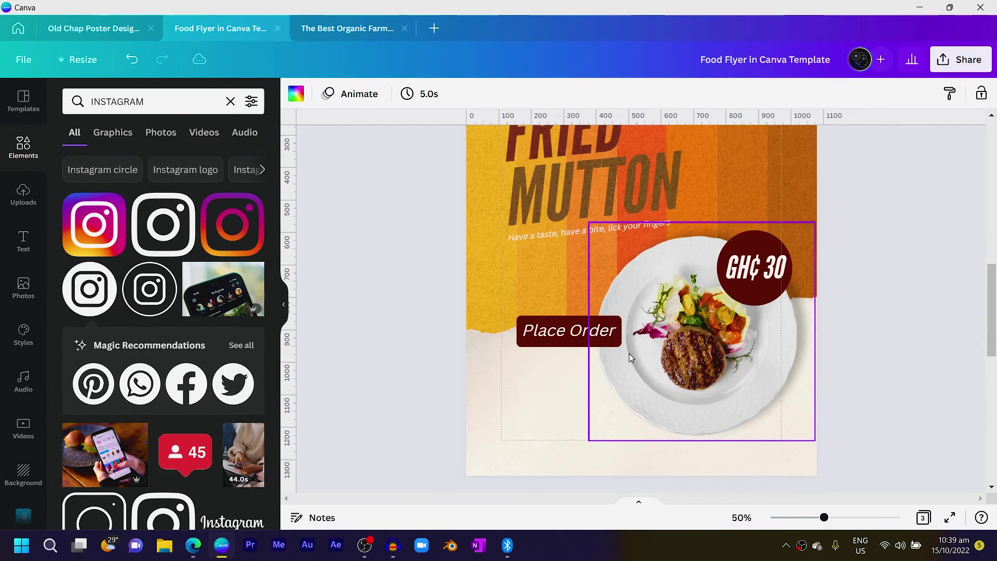
{"action": "left_click", "coordinate": [549, 332]}
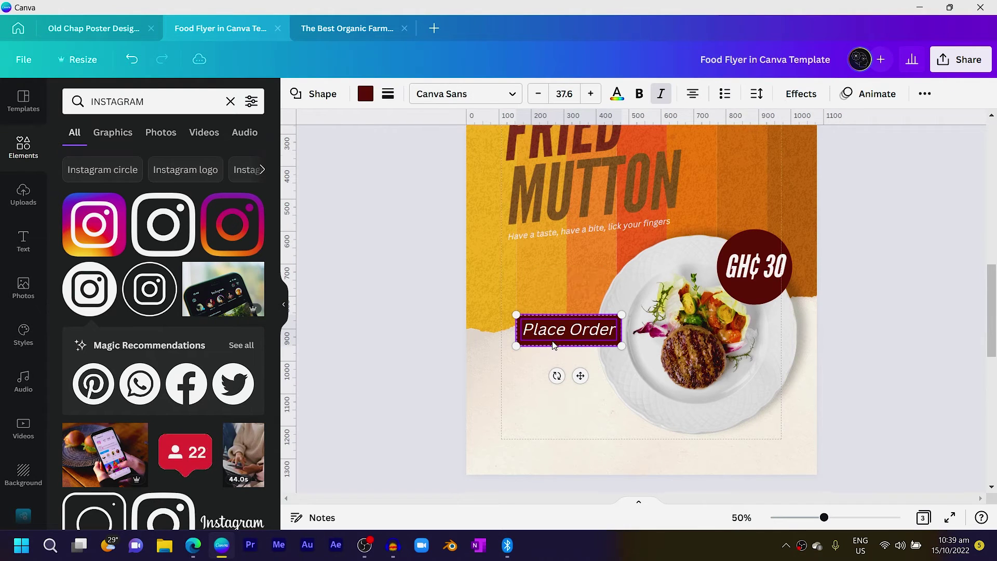
{"action": "scroll", "coordinate": [554, 345], "scroll_direction": "down", "scroll_amount": 5}
{"action": "key", "text": "ctrl+v"}
{"action": "left_click_drag", "start_coordinate": [580, 417], "coordinate": [659, 262]}
{"action": "left_click", "coordinate": [696, 253]}
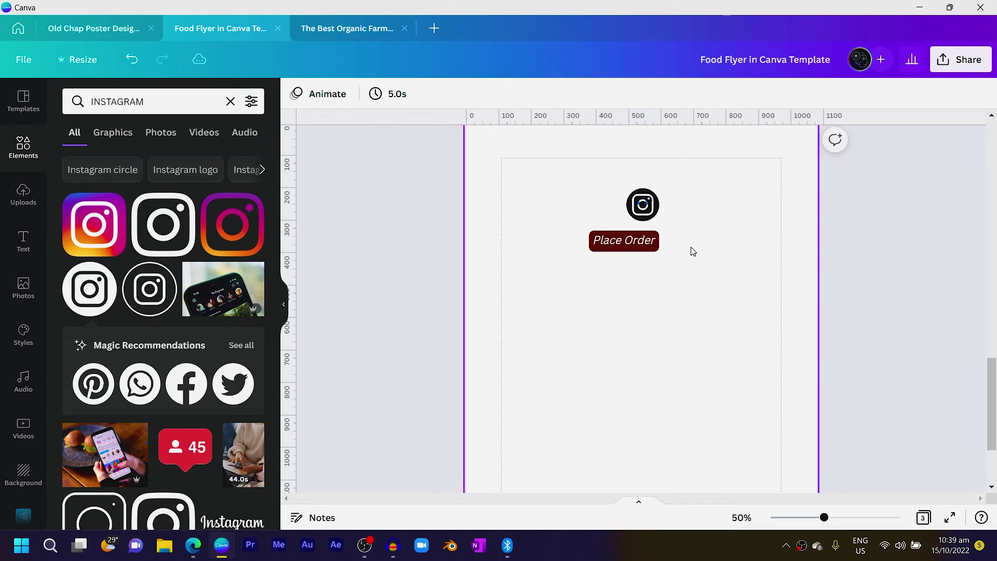
Shrink the Instagram icon and line it up beside the Facebook icon
{"action": "left_click", "coordinate": [653, 204]}
{"action": "left_click_drag", "start_coordinate": [658, 190], "coordinate": [605, 210]}
{"action": "left_click", "coordinate": [684, 227]}
{"action": "left_click", "coordinate": [637, 210]}
{"action": "left_click_drag", "start_coordinate": [674, 210], "coordinate": [661, 215]}
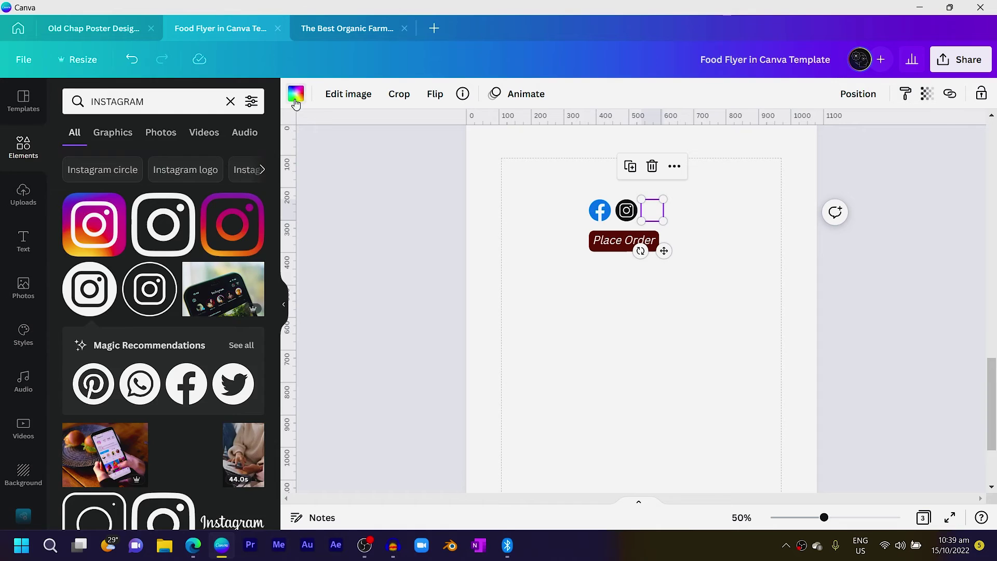
Turn the Twitter, Instagram and Facebook icons maroon
{"action": "left_click", "coordinate": [295, 94]}
{"action": "left_click", "coordinate": [180, 161]}
{"action": "left_click", "coordinate": [628, 213]}
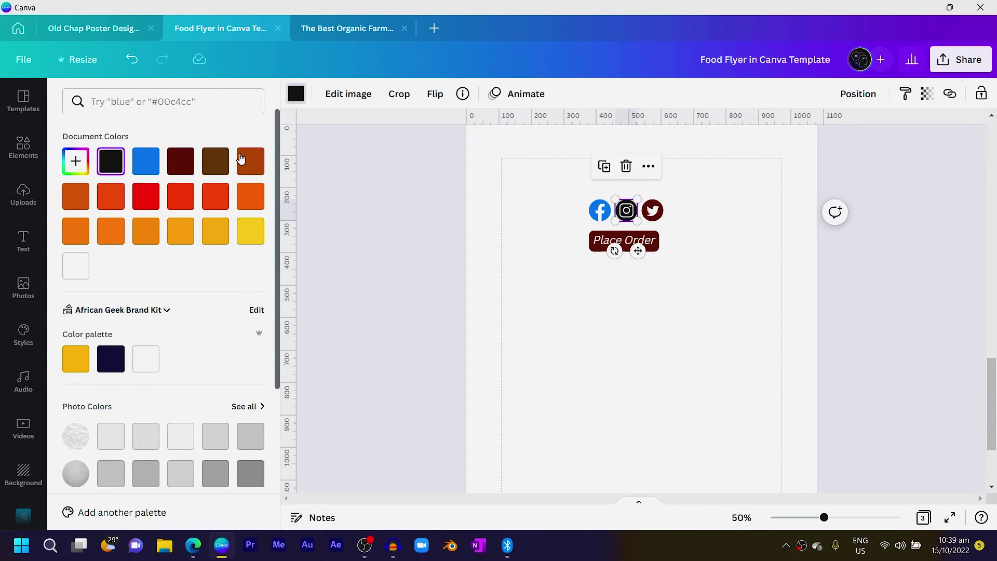
{"action": "left_click", "coordinate": [180, 161]}
{"action": "left_click", "coordinate": [599, 210]}
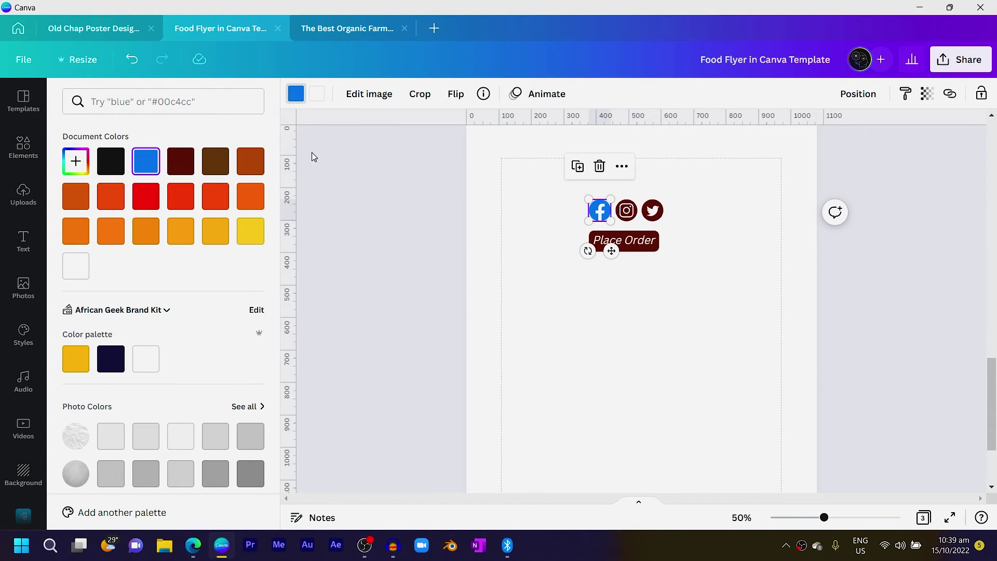
{"action": "left_click", "coordinate": [178, 163]}
{"action": "left_click", "coordinate": [584, 371]}
Replace the copied Place Order box's text with the social handle on one line
{"action": "left_click", "coordinate": [651, 249]}
{"action": "left_click", "coordinate": [647, 232]}
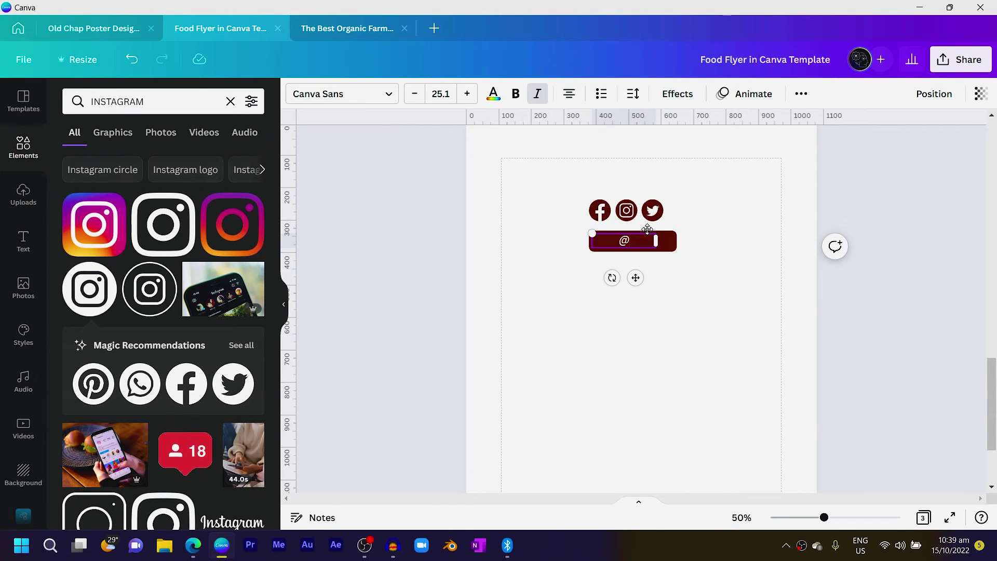
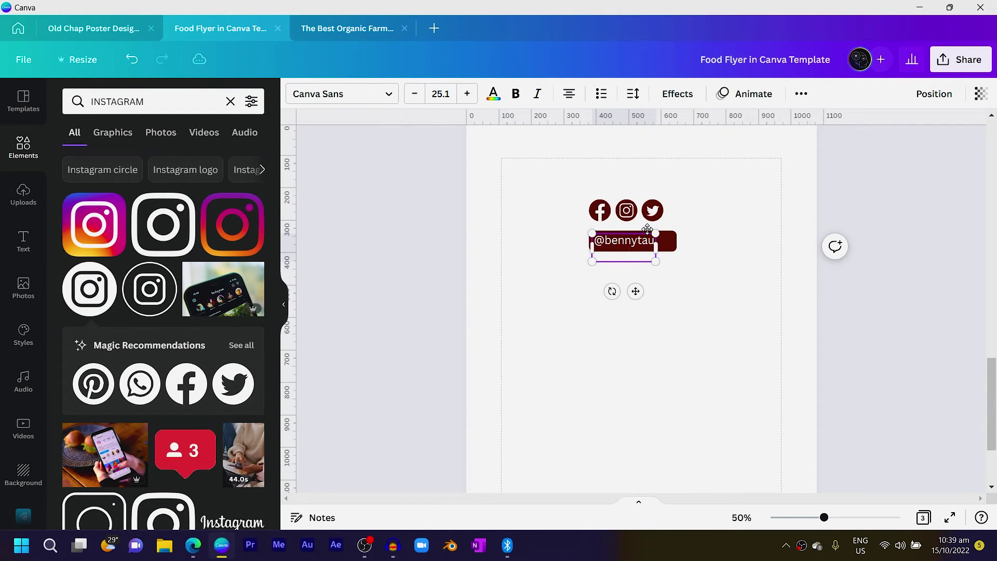
{"action": "left_click_drag", "start_coordinate": [657, 250], "coordinate": [680, 253]}
{"action": "left_click", "coordinate": [623, 276]}
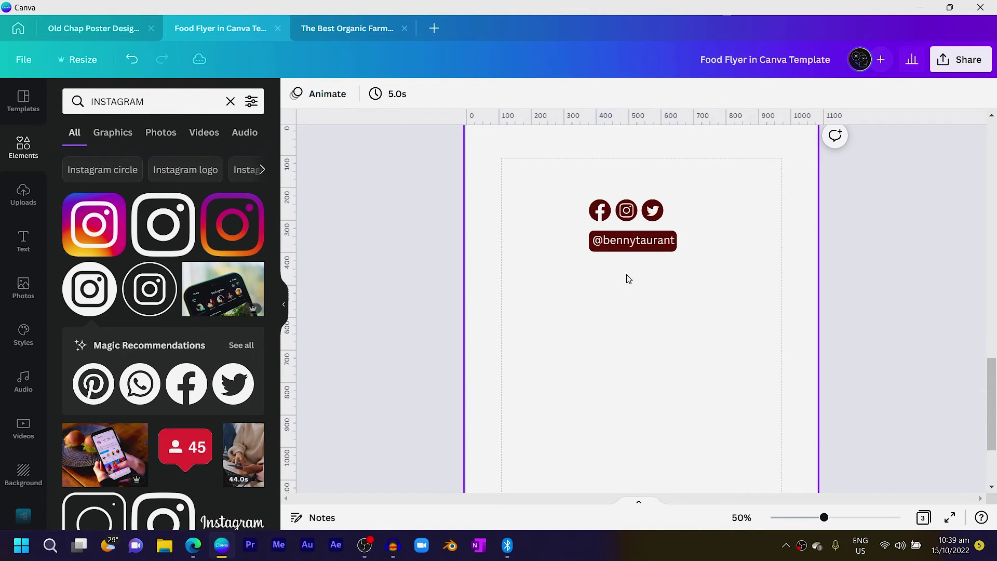
{"action": "left_click", "coordinate": [625, 250]}
{"action": "left_click_drag", "start_coordinate": [675, 242], "coordinate": [651, 247]}
{"action": "left_click", "coordinate": [712, 299]}
Undo an accidental shift of the handle box and select the icons-and-handle group
{"action": "left_click", "coordinate": [649, 243]}
{"action": "left_click_drag", "start_coordinate": [718, 257], "coordinate": [591, 231]}
{"action": "key", "text": "ctrl+z"}
{"action": "scroll", "coordinate": [726, 270], "scroll_direction": "up", "scroll_amount": 2}
{"action": "left_click_drag", "start_coordinate": [735, 272], "coordinate": [554, 424]}
{"action": "scroll", "coordinate": [472, 348], "scroll_direction": "up", "scroll_amount": 5}
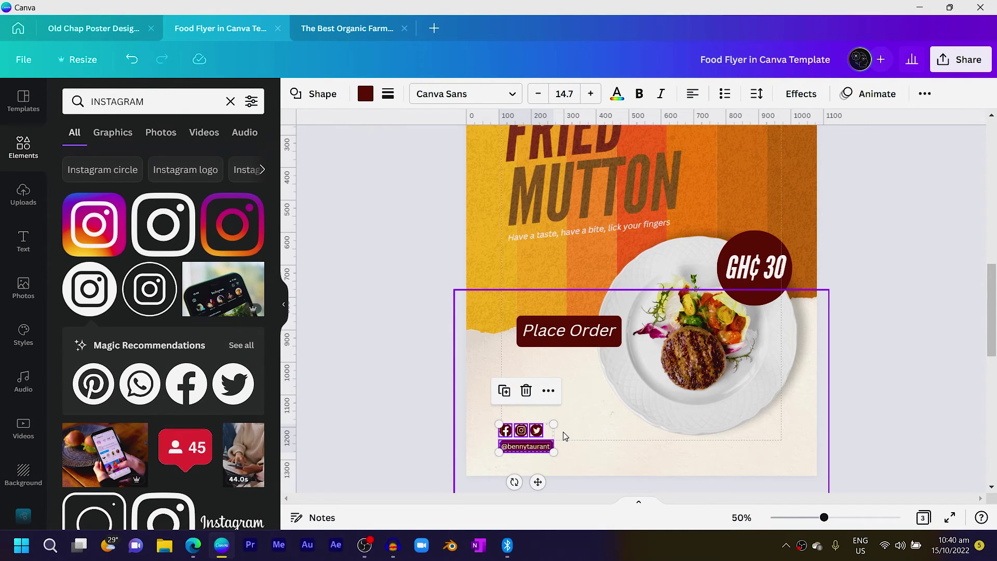
{"action": "scroll", "coordinate": [540, 410], "scroll_direction": "down", "scroll_amount": 2}
Copy the icons and handle group to page 3, deleting its Instagram and Twitter icons
{"action": "key", "text": "ctrl+c"}
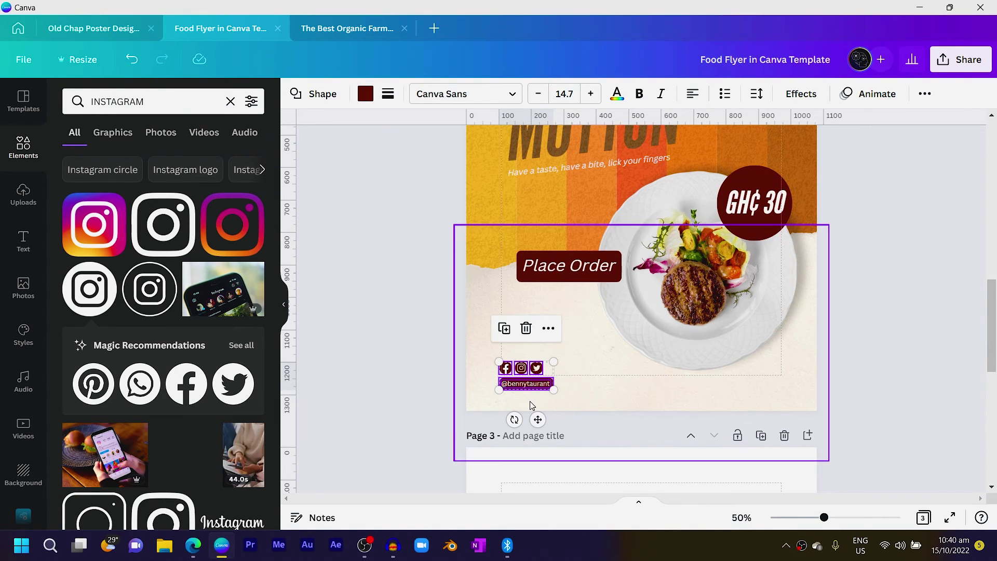
{"action": "scroll", "coordinate": [540, 412], "scroll_direction": "down", "scroll_amount": 3}
{"action": "key", "text": "ctrl+v"}
{"action": "left_click", "coordinate": [688, 408]}
{"action": "left_click_drag", "start_coordinate": [687, 408], "coordinate": [619, 412]}
{"action": "key", "text": "Delete"}
{"action": "left_click", "coordinate": [167, 101]}
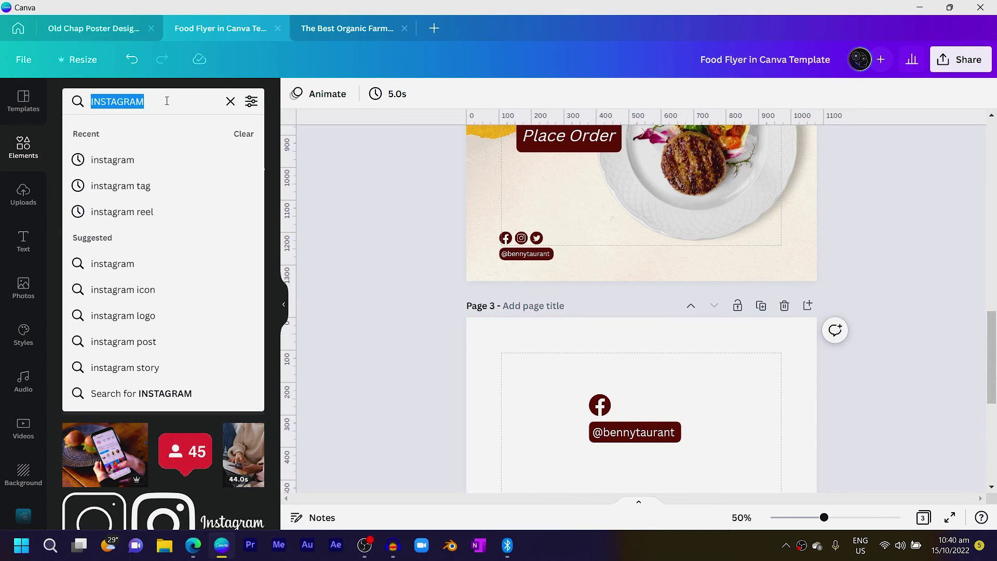
Add a black phone icon from a 'contact' search in place of page 3's Facebook icon
{"action": "type", "text": "contact"}
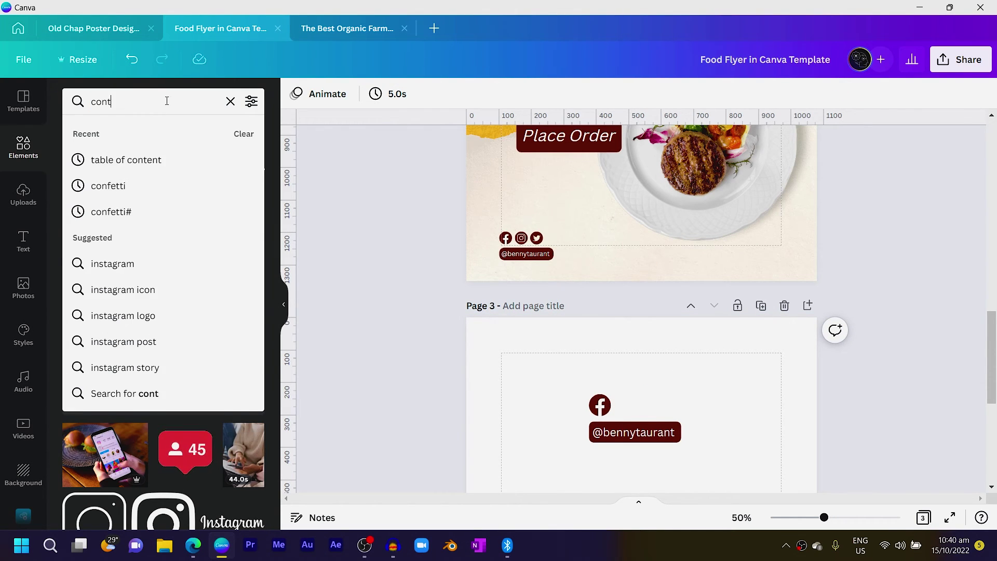
{"action": "key", "text": "Return"}
{"action": "left_click_drag", "start_coordinate": [652, 487], "coordinate": [716, 297]}
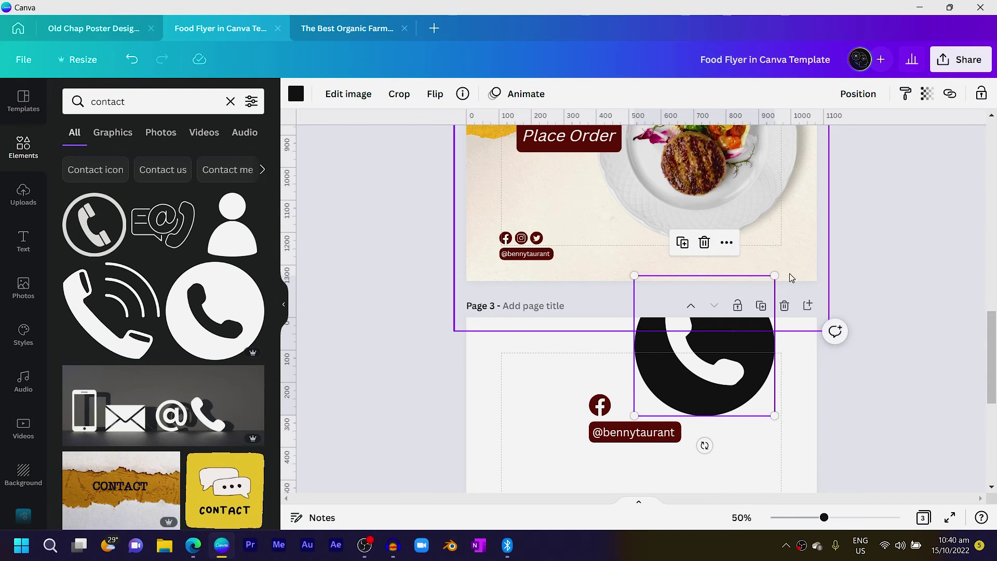
{"action": "left_click_drag", "start_coordinate": [774, 276], "coordinate": [647, 408]}
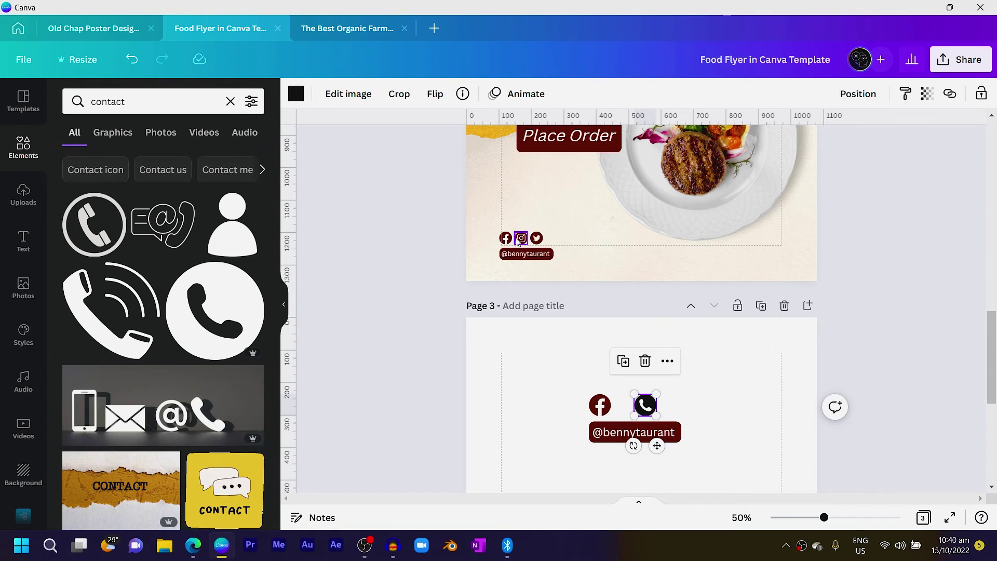
{"action": "left_click", "coordinate": [599, 410]}
{"action": "key", "text": "Delete"}
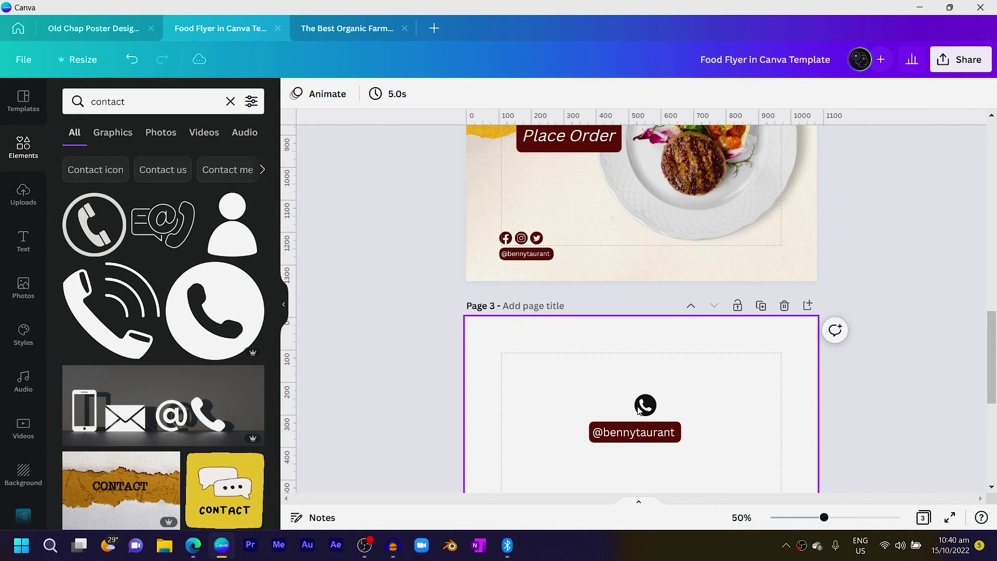
{"action": "left_click_drag", "start_coordinate": [645, 406], "coordinate": [606, 416]}
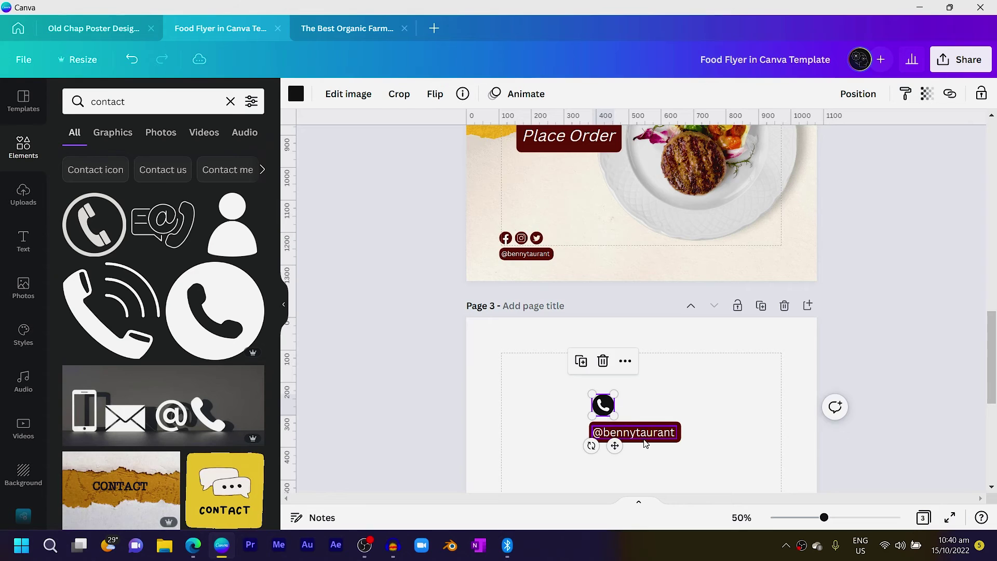
Replace the handle text with the contact phone number on a single line
{"action": "double_click", "coordinate": [649, 431]}
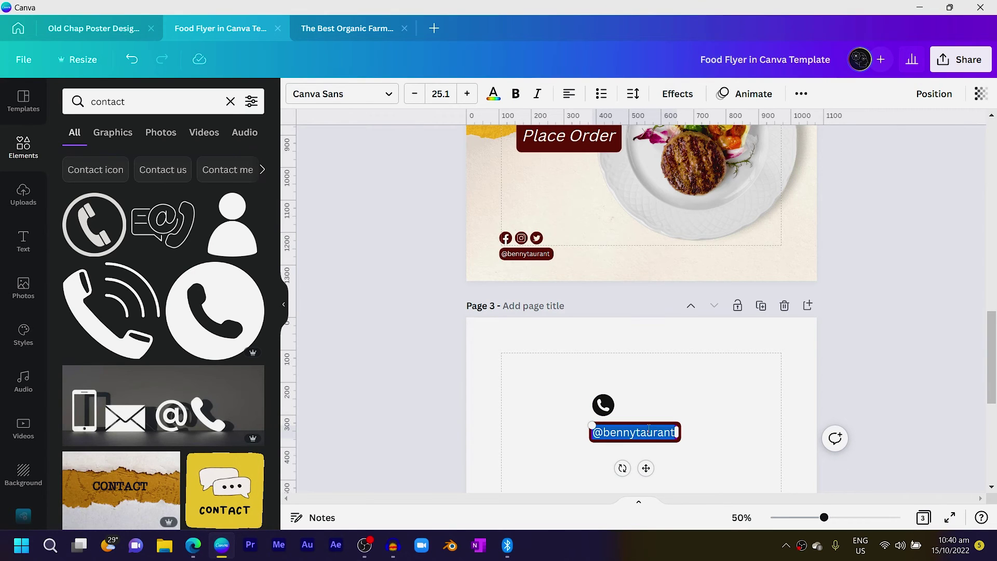
{"action": "key", "text": "BackSpace"}
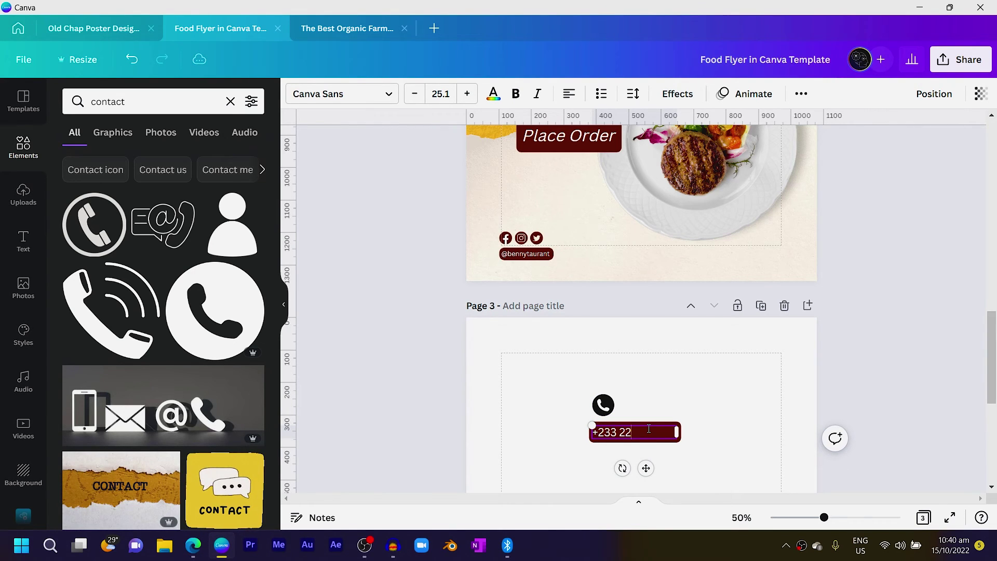
{"action": "left_click_drag", "start_coordinate": [677, 439], "coordinate": [683, 443]}
{"action": "left_click", "coordinate": [741, 378]}
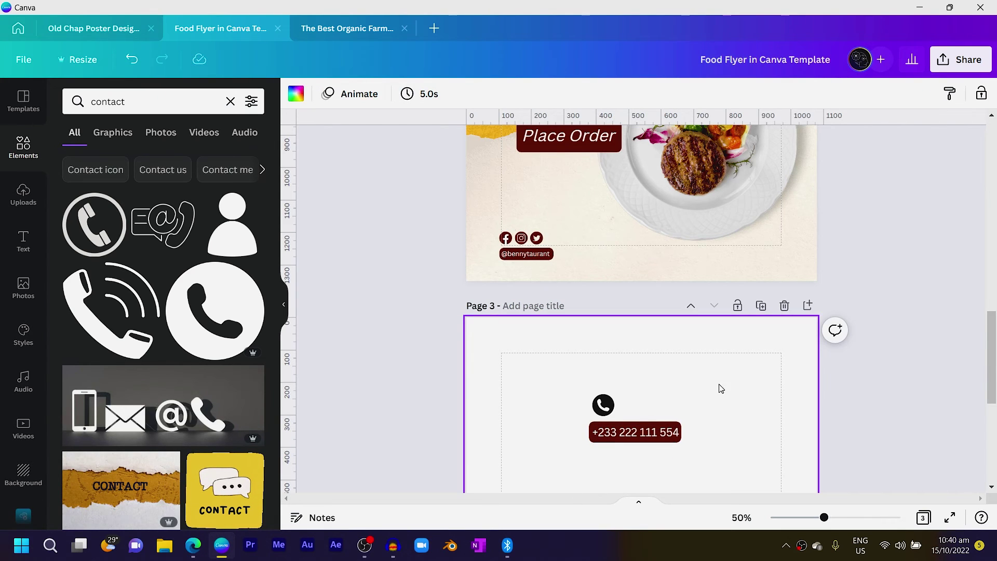
Recolour the phone icon maroon
{"action": "left_click", "coordinate": [600, 403]}
{"action": "left_click", "coordinate": [296, 94]}
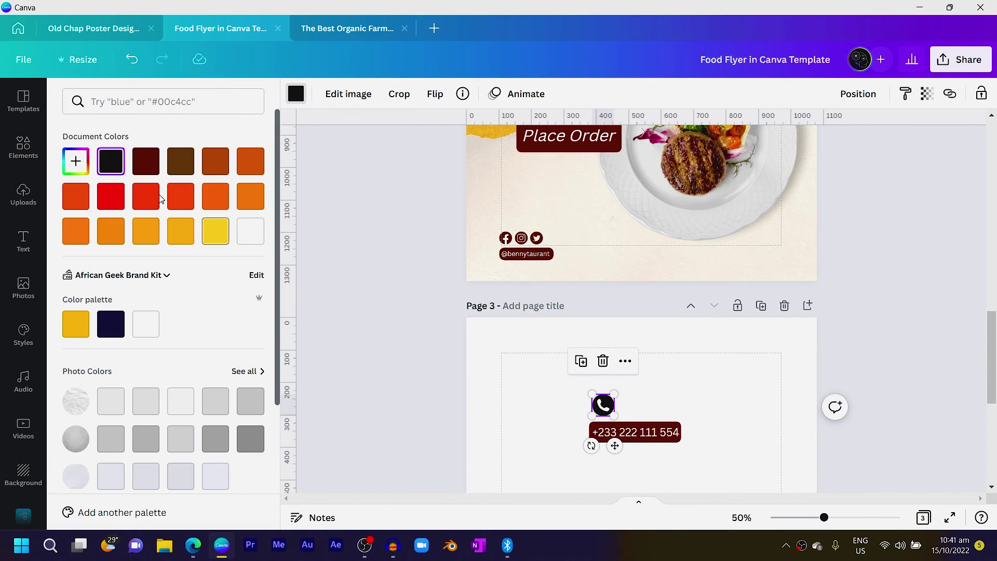
{"action": "left_click", "coordinate": [145, 161]}
Move the phone icon and number onto page 2's bottom right and shrink them to fit
{"action": "left_click_drag", "start_coordinate": [523, 399], "coordinate": [773, 459]}
{"action": "left_click_drag", "start_coordinate": [634, 471], "coordinate": [708, 279]}
{"action": "key", "text": "ctrl+z"}
{"action": "left_click", "coordinate": [528, 373]}
{"action": "left_click_drag", "start_coordinate": [528, 373], "coordinate": [710, 445]}
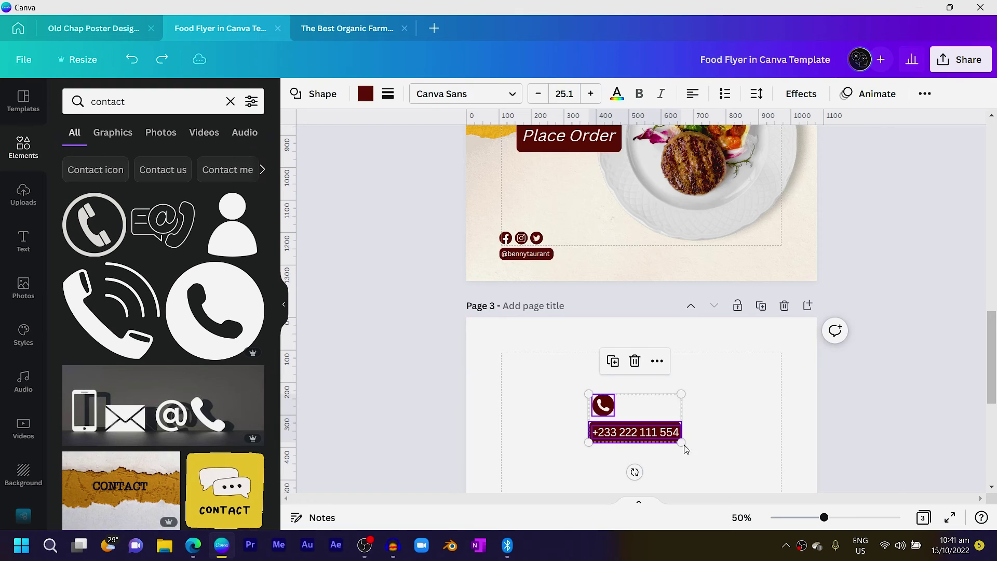
{"action": "left_click_drag", "start_coordinate": [612, 431], "coordinate": [653, 252]}
{"action": "left_click_drag", "start_coordinate": [721, 213], "coordinate": [771, 248]}
{"action": "left_click", "coordinate": [737, 243]}
Delete the now-empty page 3
{"action": "left_click", "coordinate": [870, 244]}
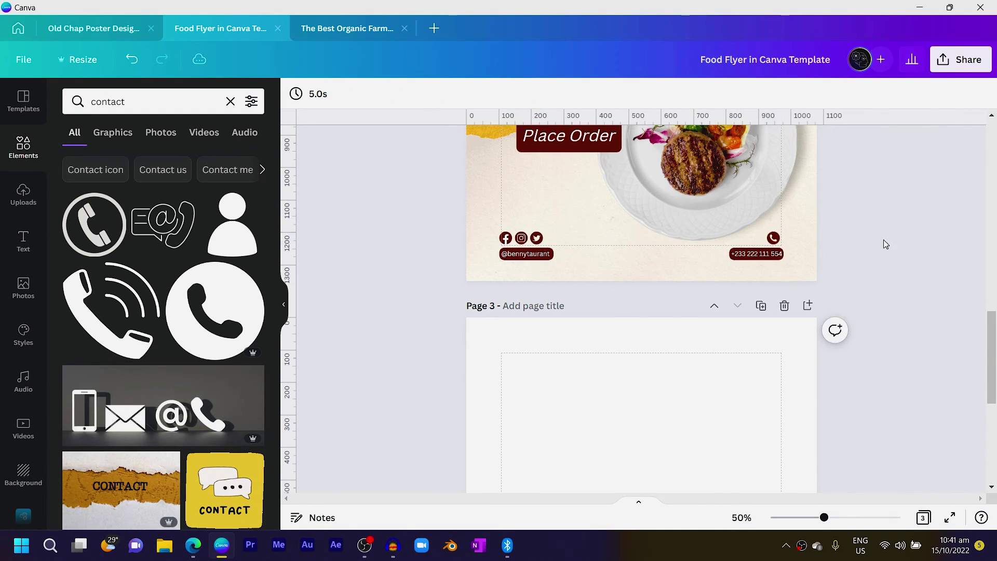
{"action": "scroll", "coordinate": [774, 369], "scroll_direction": "up", "scroll_amount": 7}
{"action": "scroll", "coordinate": [774, 369], "scroll_direction": "down", "scroll_amount": 6}
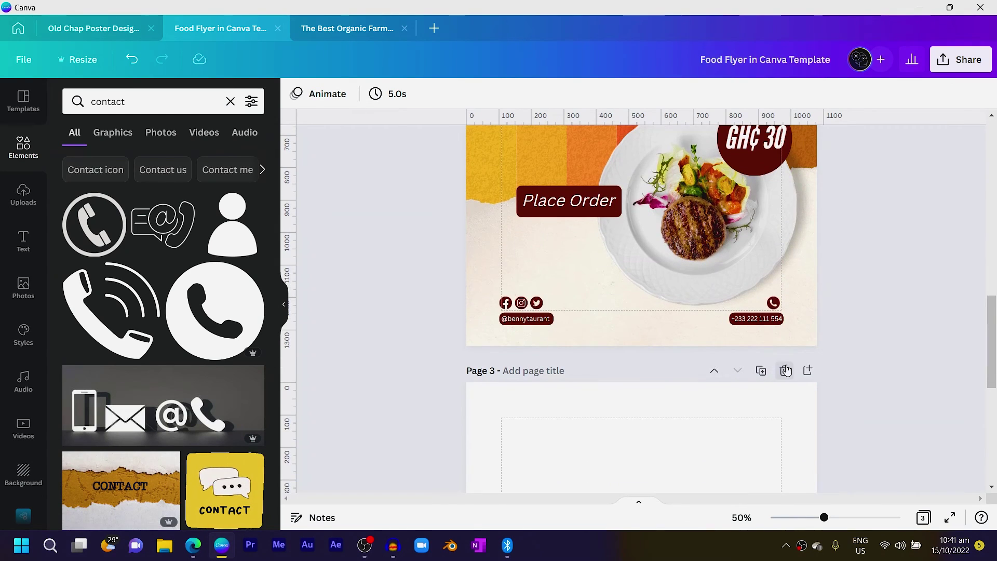
{"action": "left_click", "coordinate": [785, 370]}
{"action": "scroll", "coordinate": [683, 381], "scroll_direction": "up", "scroll_amount": 5}
{"action": "scroll", "coordinate": [681, 372], "scroll_direction": "down", "scroll_amount": 2}
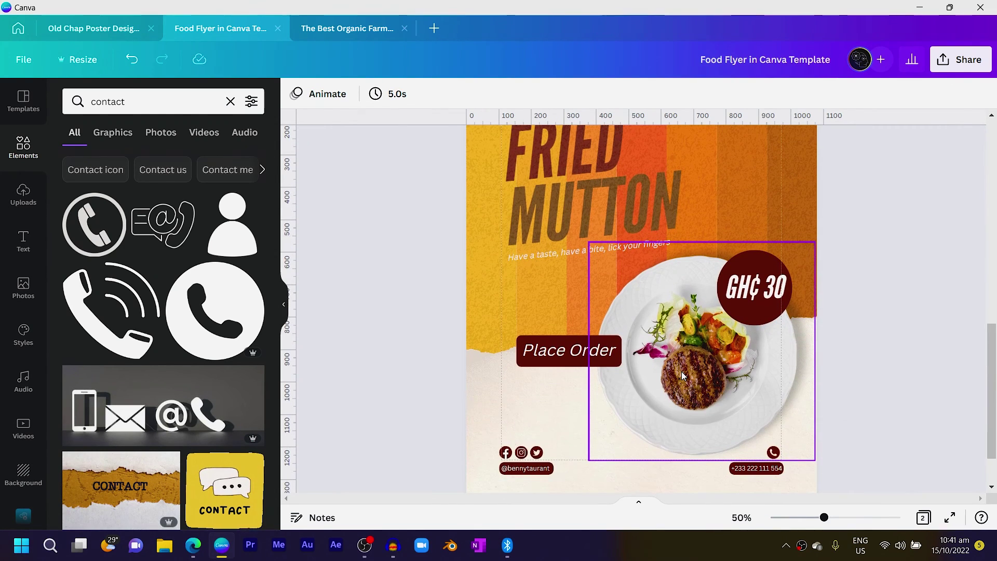
{"action": "scroll", "coordinate": [640, 289], "scroll_direction": "up", "scroll_amount": 4}
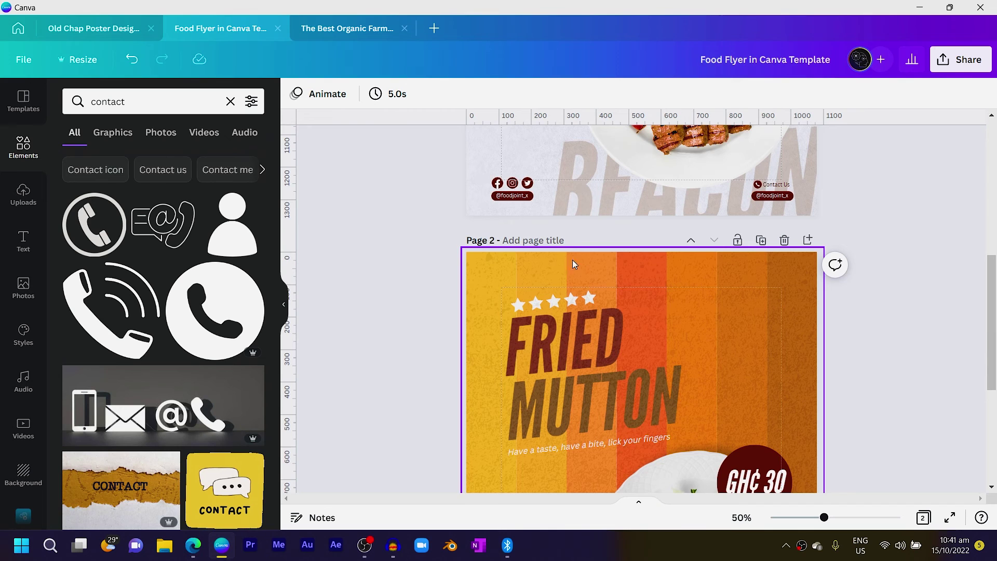
Move page 1's BEACON text onto page 2's lower part and retype it as MUTTON
{"action": "left_click", "coordinate": [634, 198]}
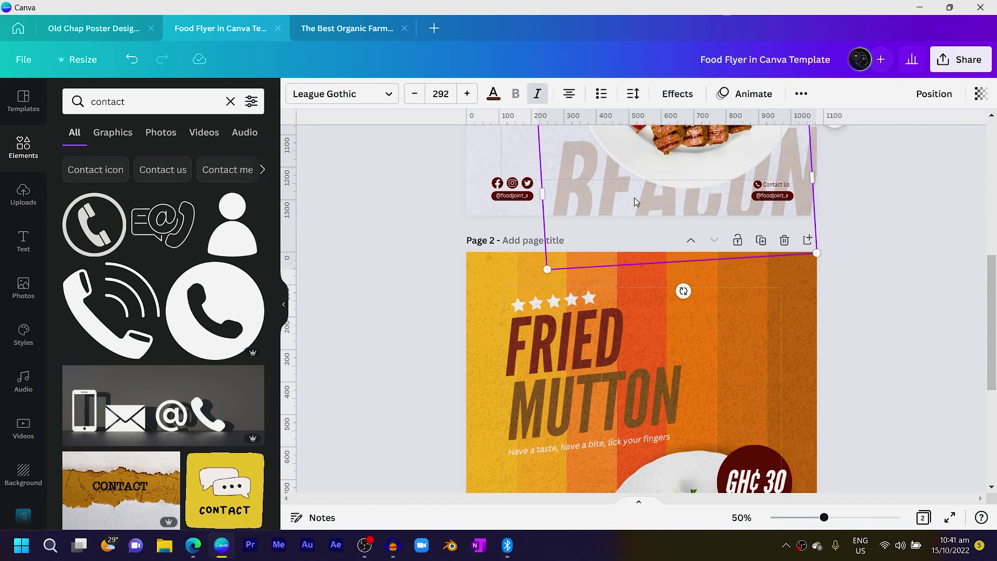
{"action": "scroll", "coordinate": [634, 200], "scroll_direction": "down", "scroll_amount": 5}
{"action": "left_click_drag", "start_coordinate": [551, 367], "coordinate": [631, 359]}
{"action": "type", "text": "MUTTON"}
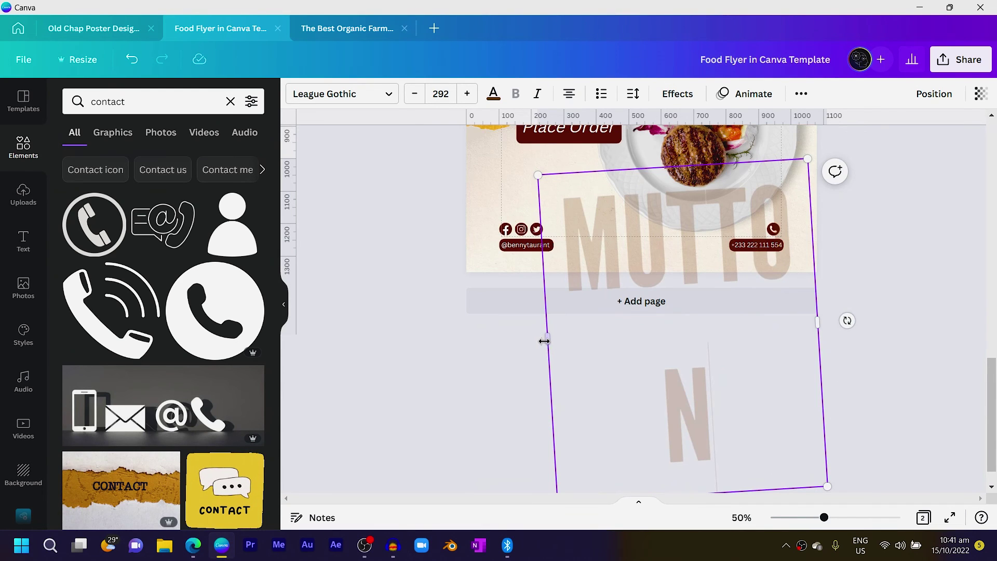
{"action": "scroll", "coordinate": [544, 341], "scroll_direction": "up", "scroll_amount": 3}
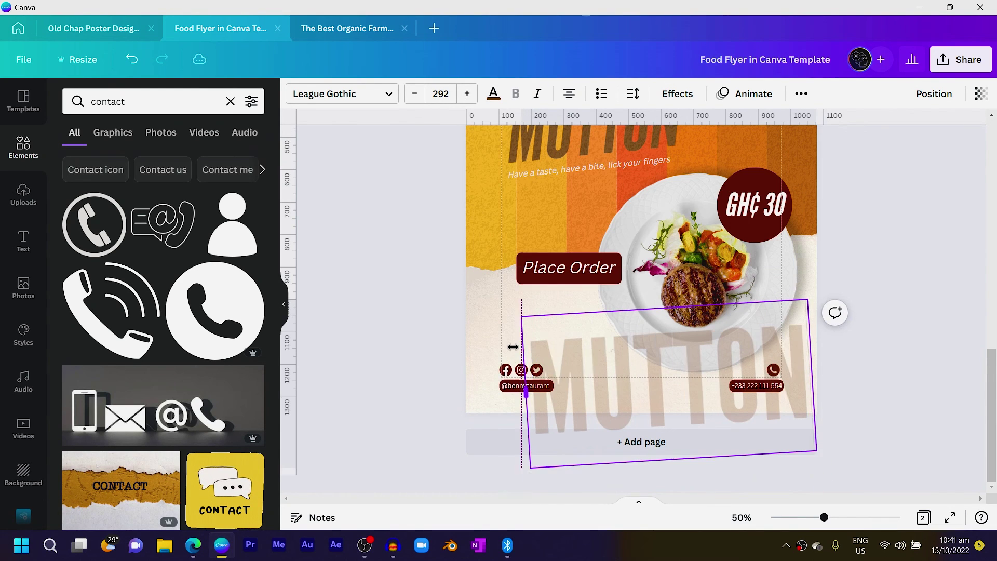
{"action": "left_click", "coordinate": [528, 151]}
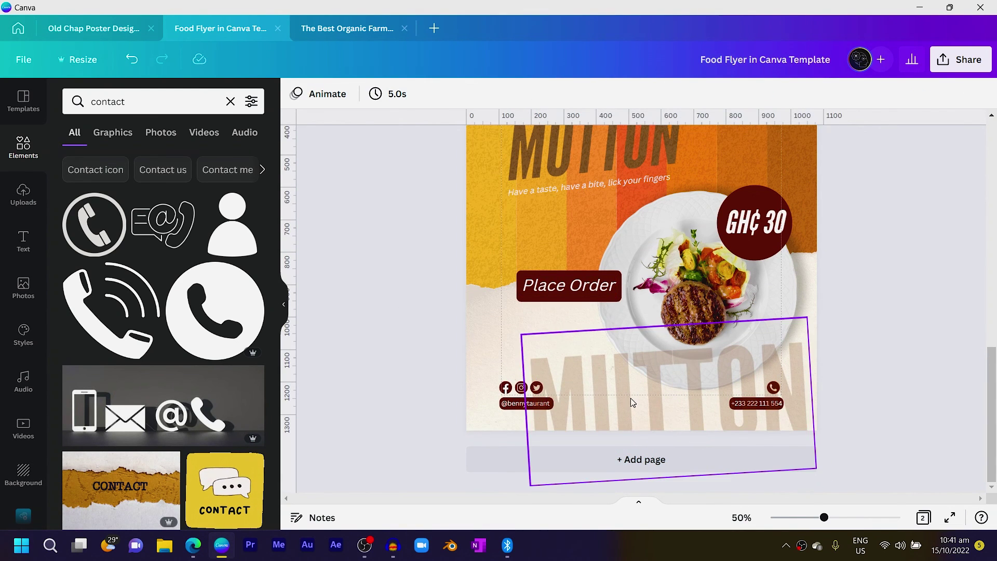
{"action": "left_click", "coordinate": [658, 415]}
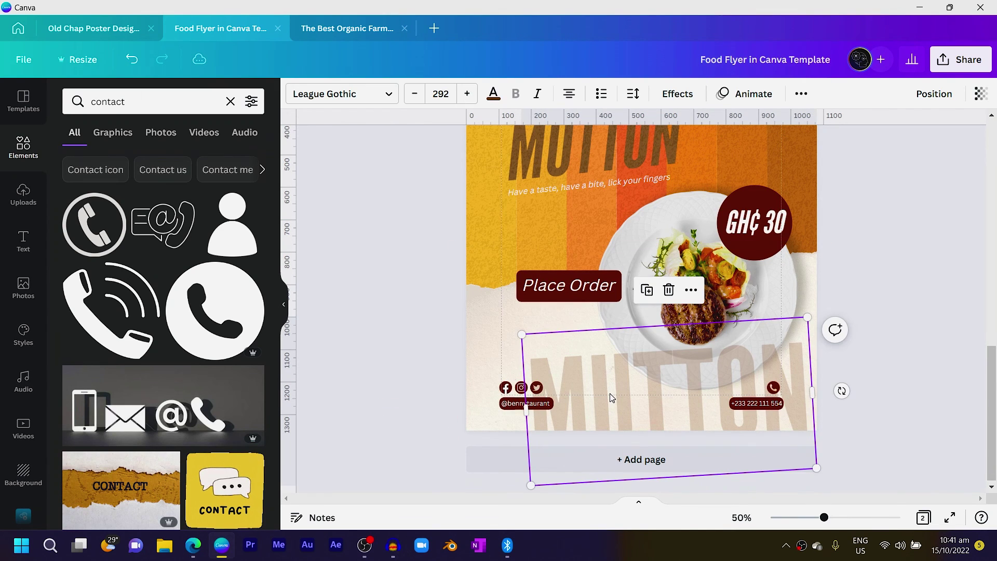
{"action": "left_click", "coordinate": [883, 332]}
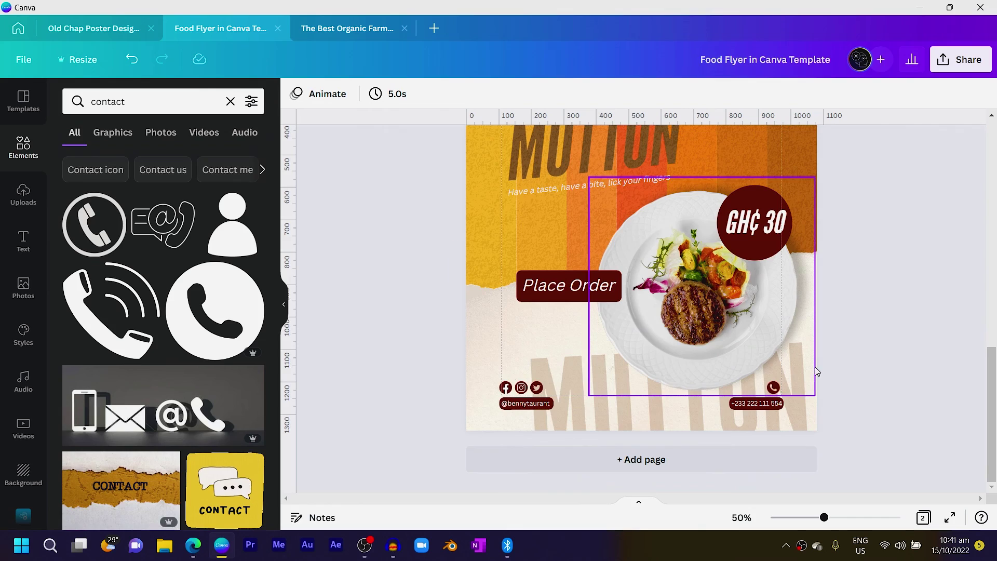
{"action": "scroll", "coordinate": [896, 328], "scroll_direction": "up", "scroll_amount": 3}
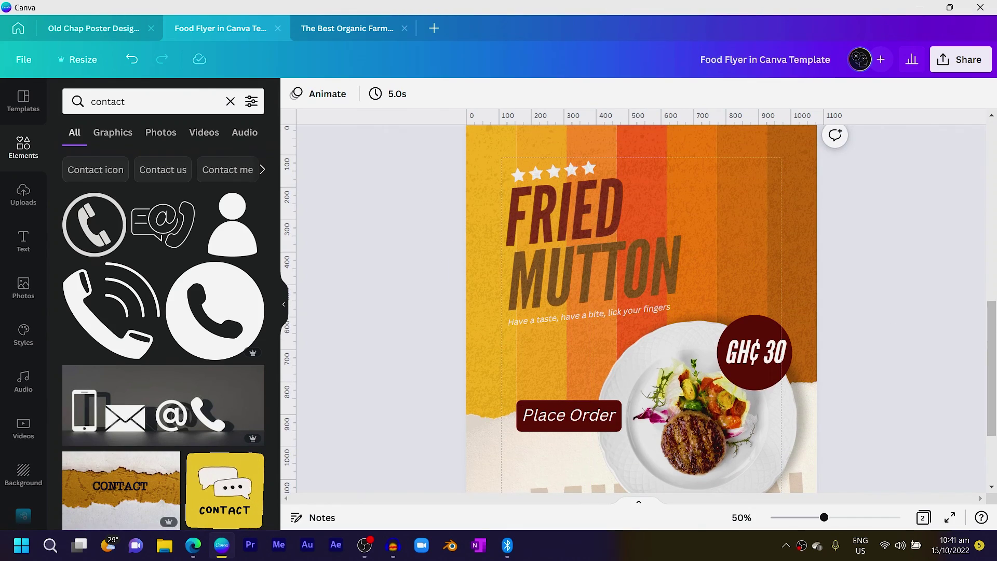